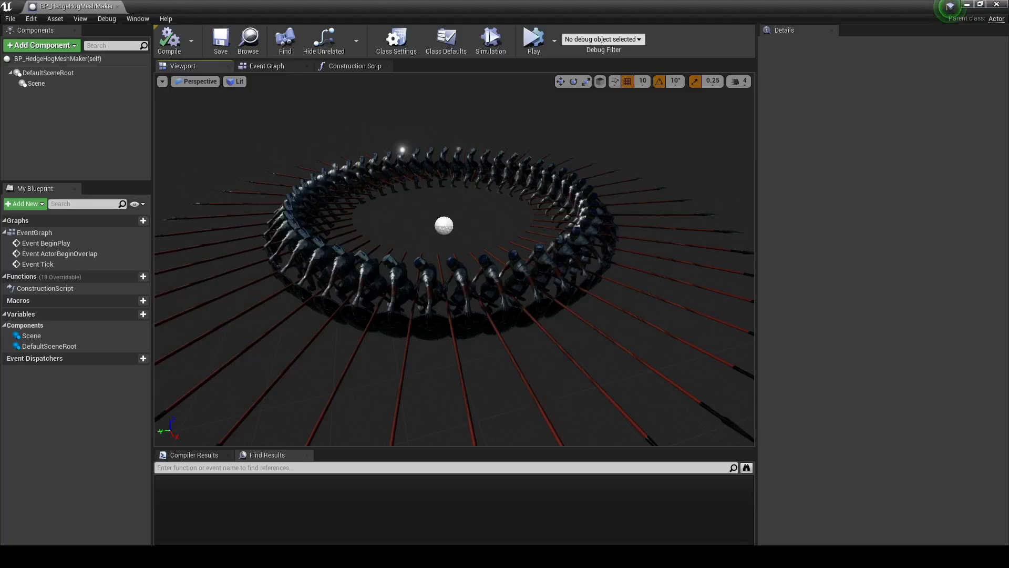
Orbit the preview of the spiked ring, then switch to the Construction Script graph
left_click_drag(621, 333, 531, 339)
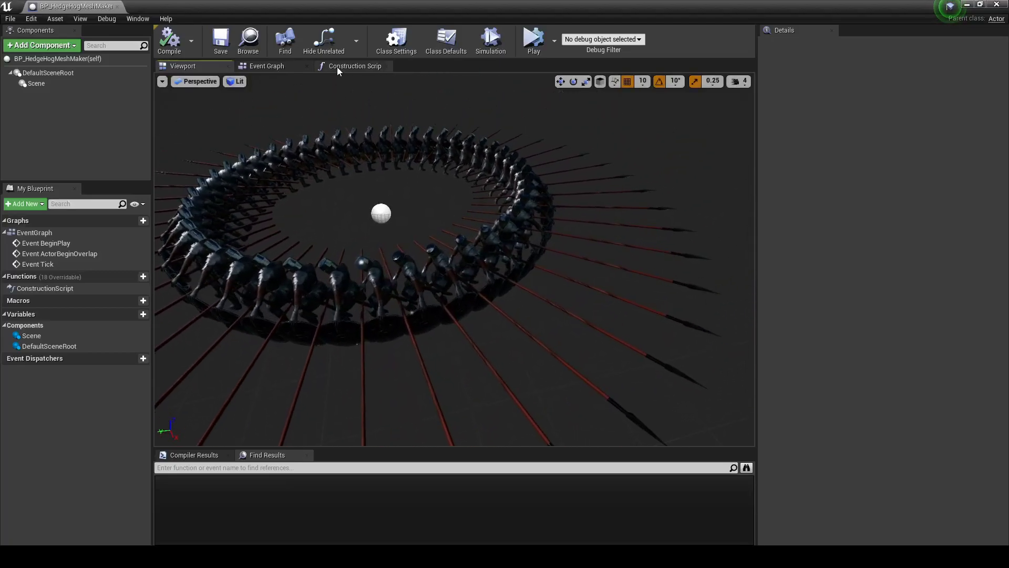
left_click(286, 65)
left_click(323, 67)
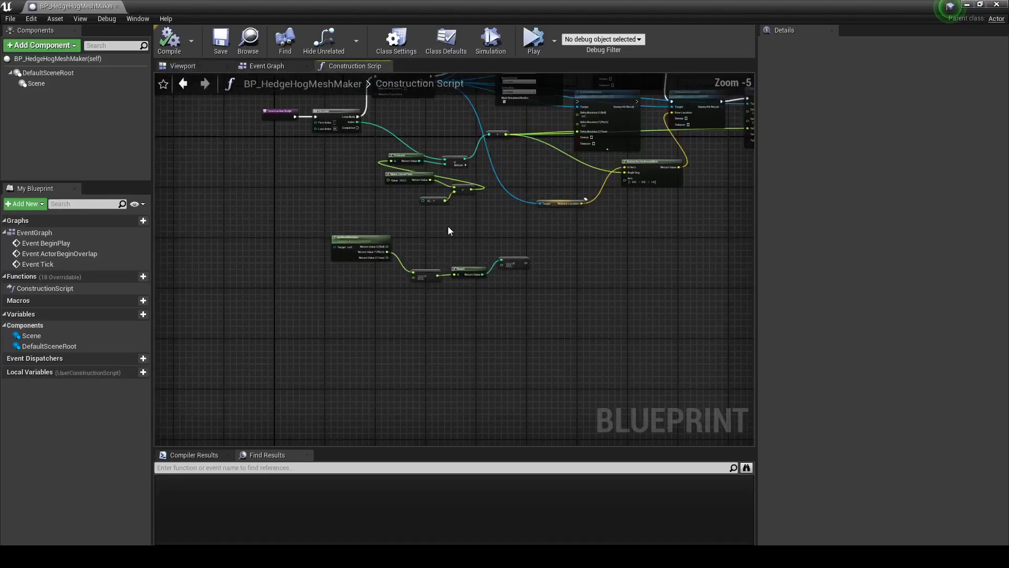
right_click_drag(448, 226, 445, 335)
Move the GetWorldRotation/Round/225 node group to the upper left of the network
scroll(427, 278, "up", 4)
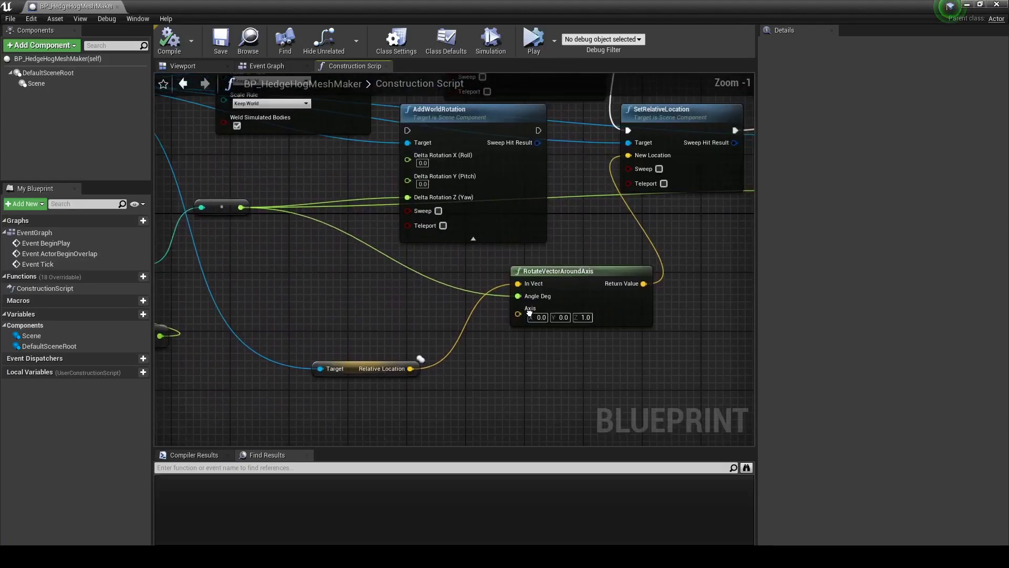
scroll(435, 347, "down", 4)
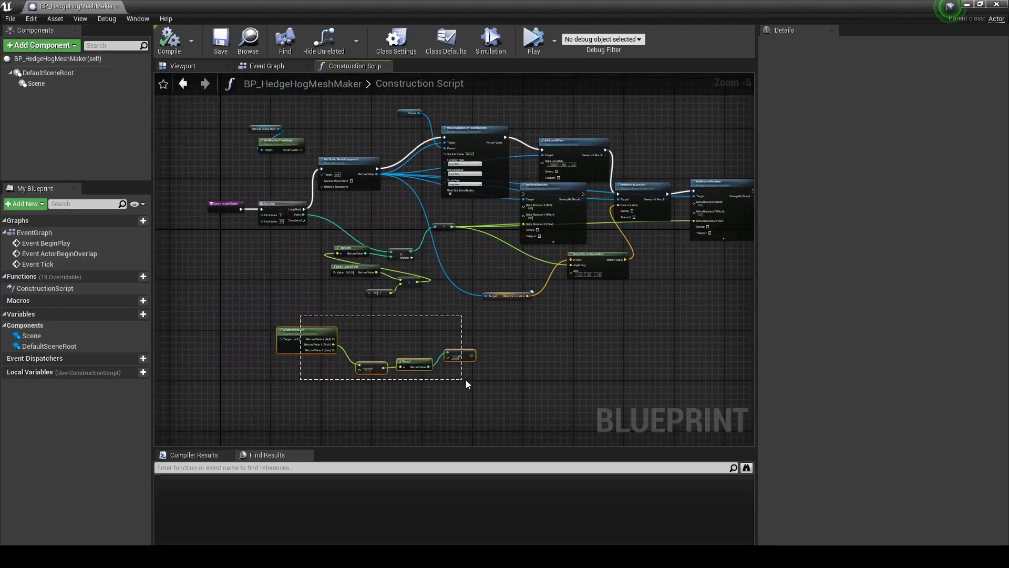
left_click_drag(319, 347, 238, 202)
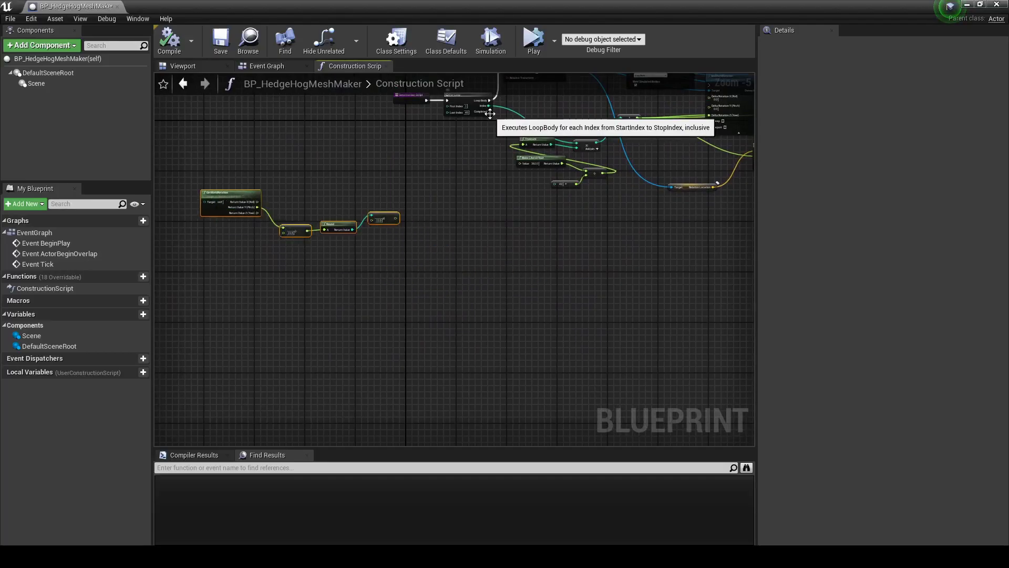
Add a Reroute node wired to the For Loop's Completed output
left_click_drag(489, 111, 524, 267)
type("r")
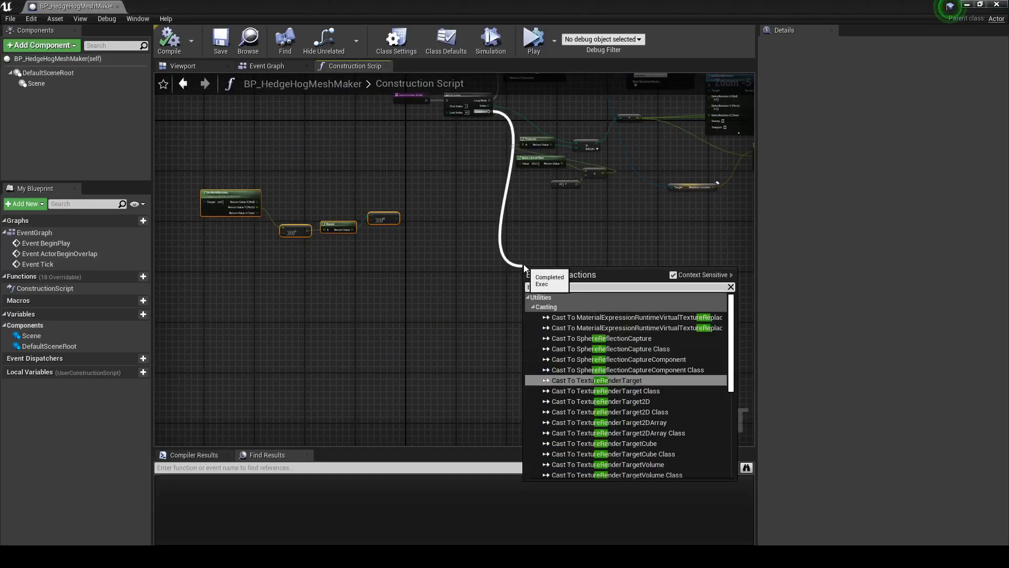
type("er")
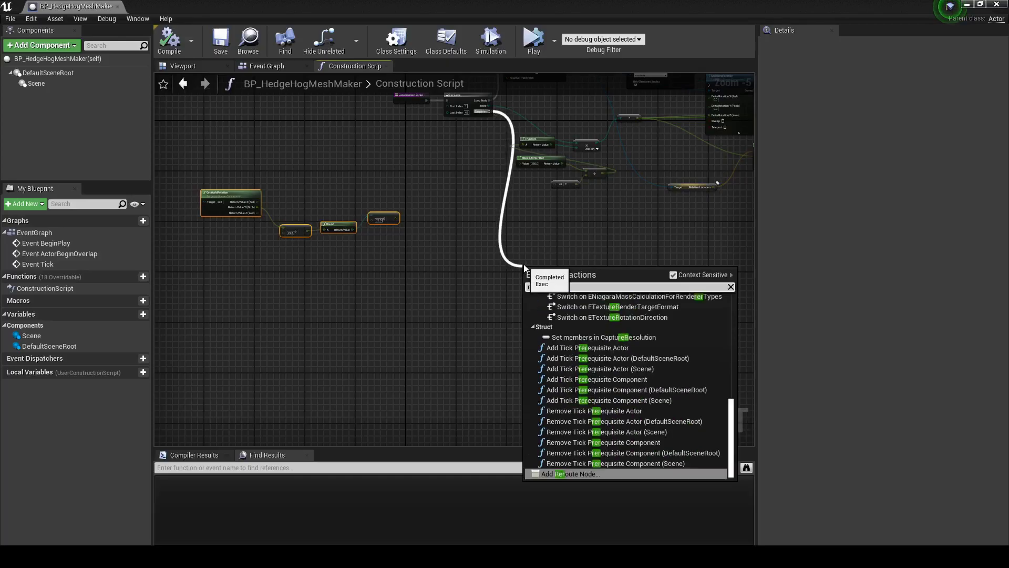
key("Return")
Shift the mesh-building node group upward to free space below it
scroll(575, 251, "up", 1)
right_click_drag(575, 250, 364, 282)
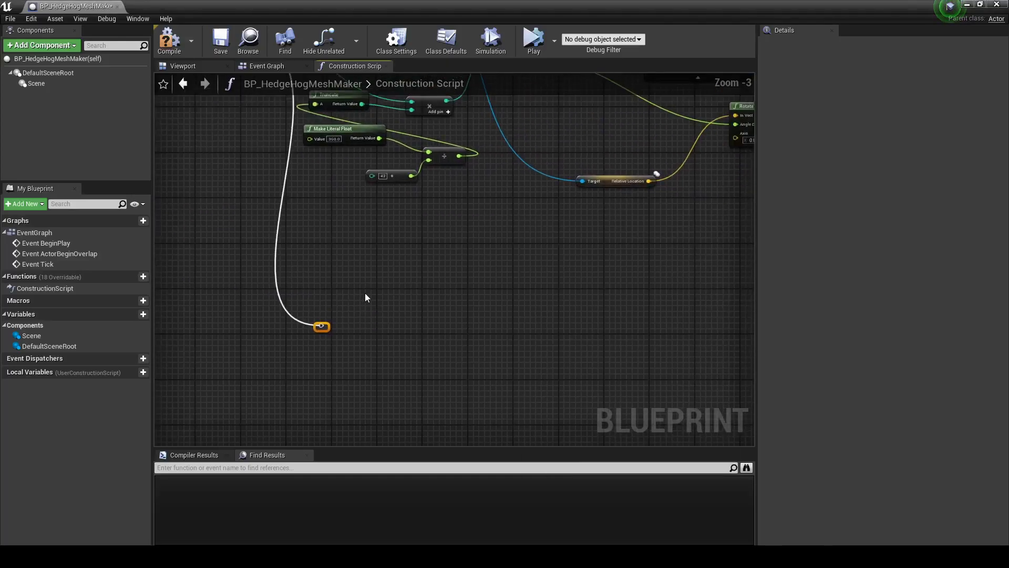
scroll(360, 269, "down", 1)
left_click_drag(300, 148, 657, 388)
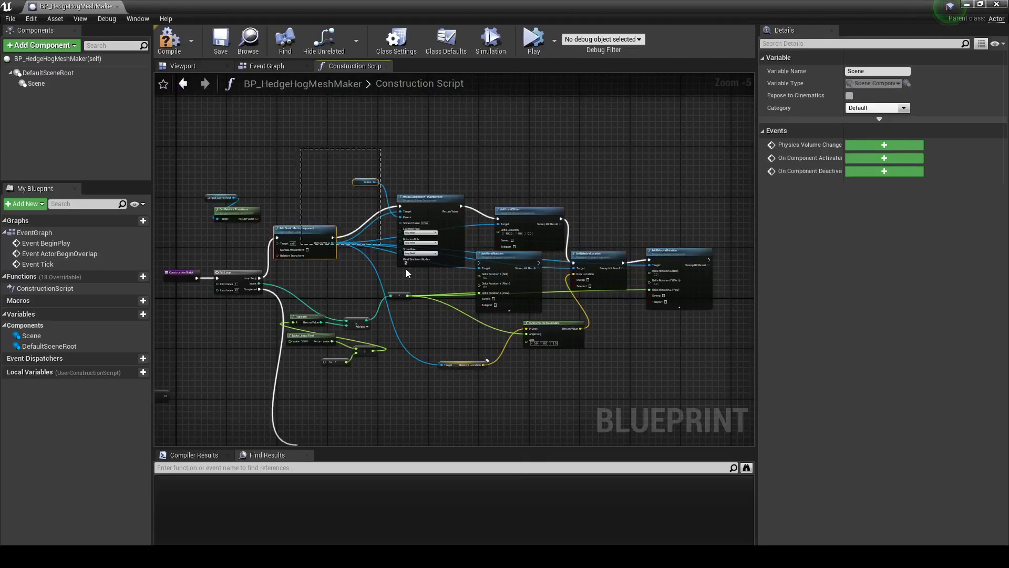
left_click_drag(521, 255, 565, 111)
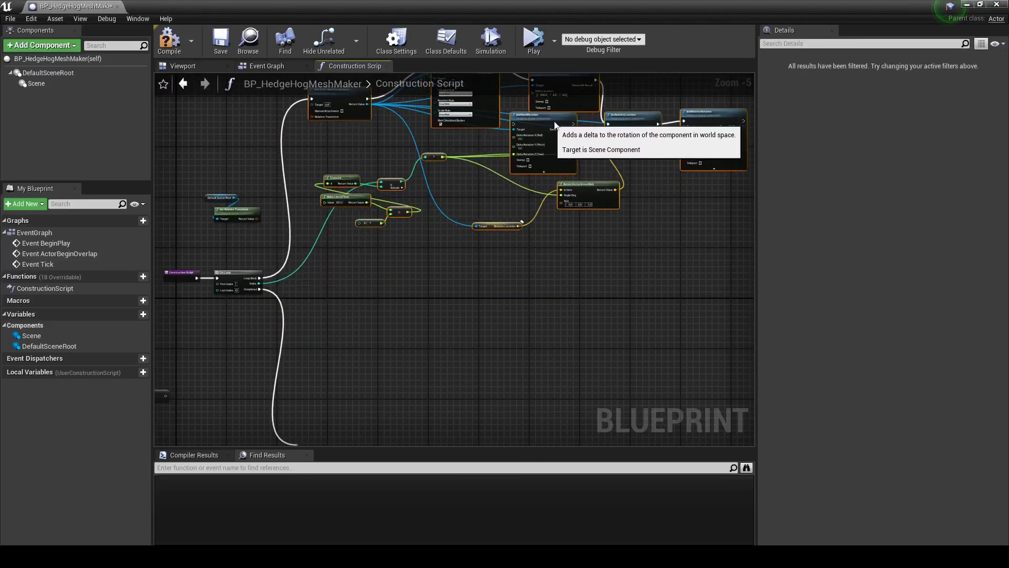
scroll(463, 269, "down", 3)
right_click_drag(463, 269, 458, 331)
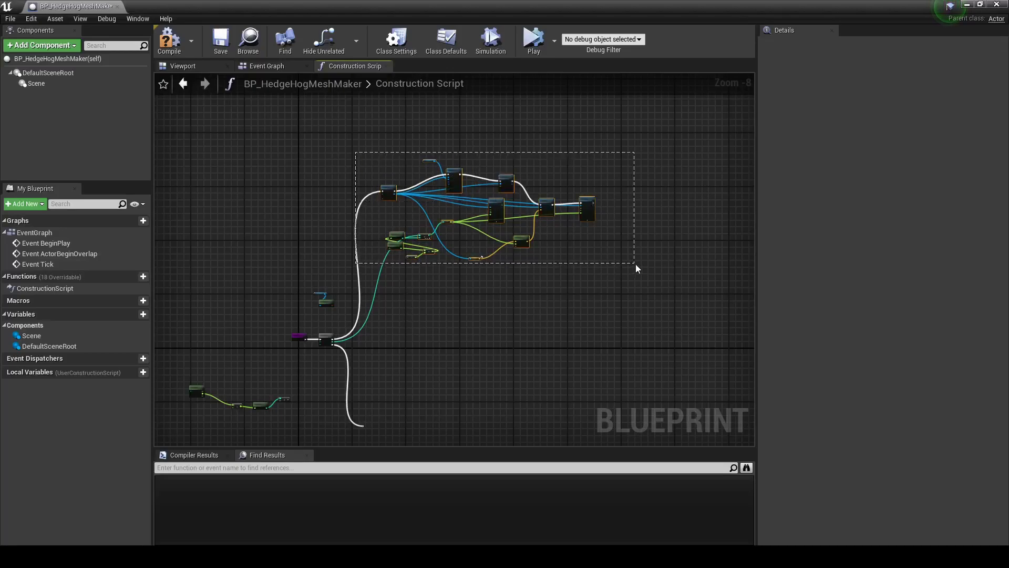
Select the mesh-ring node group and duplicate it with Ctrl+D
left_click_drag(635, 268, 636, 269)
scroll(421, 159, "up", 2)
left_click(436, 161)
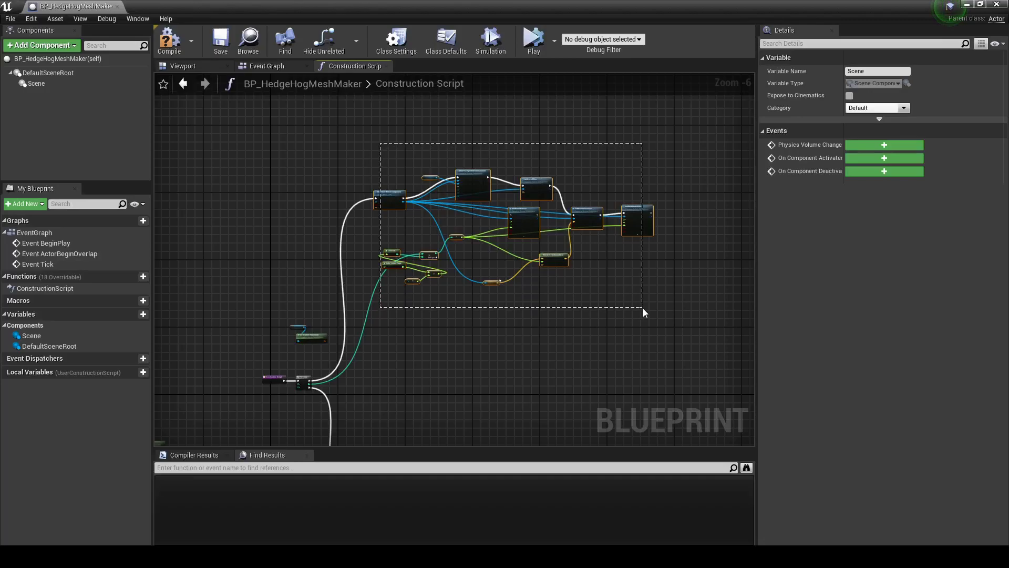
left_click_drag(642, 308, 643, 308)
right_click_drag(620, 310, 600, 251)
key("ctrl+d")
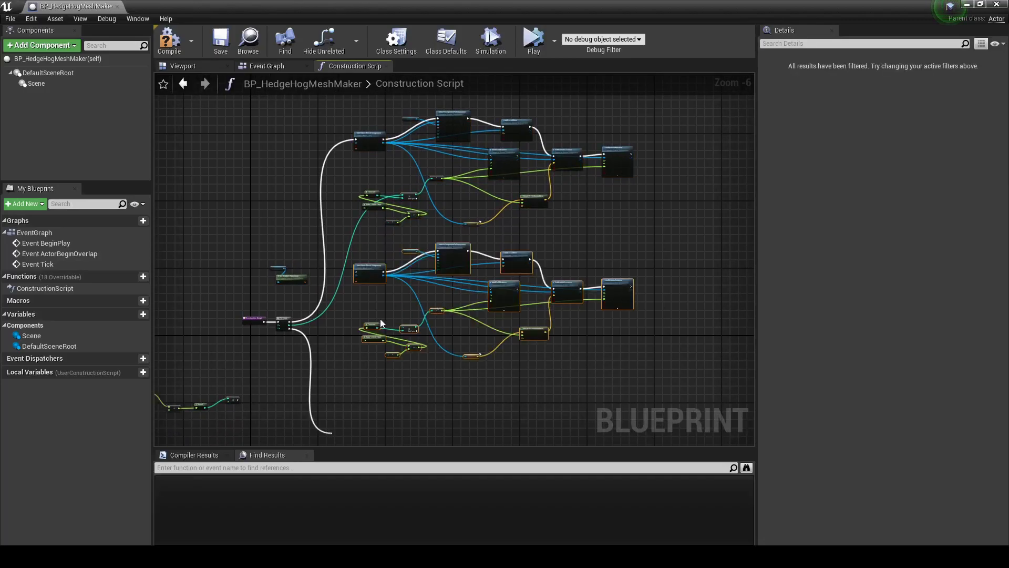
Wire the For Loop's Index into the copy's multiply node and review the wiring
scroll(381, 322, "up", 3)
scroll(350, 331, "up", 1)
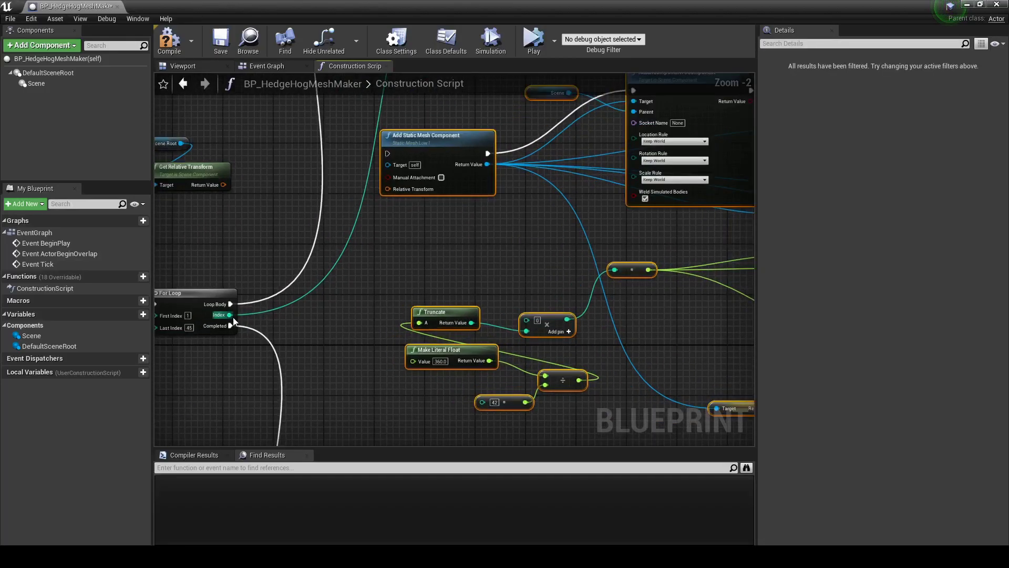
left_click_drag(231, 314, 231, 315)
left_click_drag(531, 320, 531, 320)
scroll(531, 320, "down", 2)
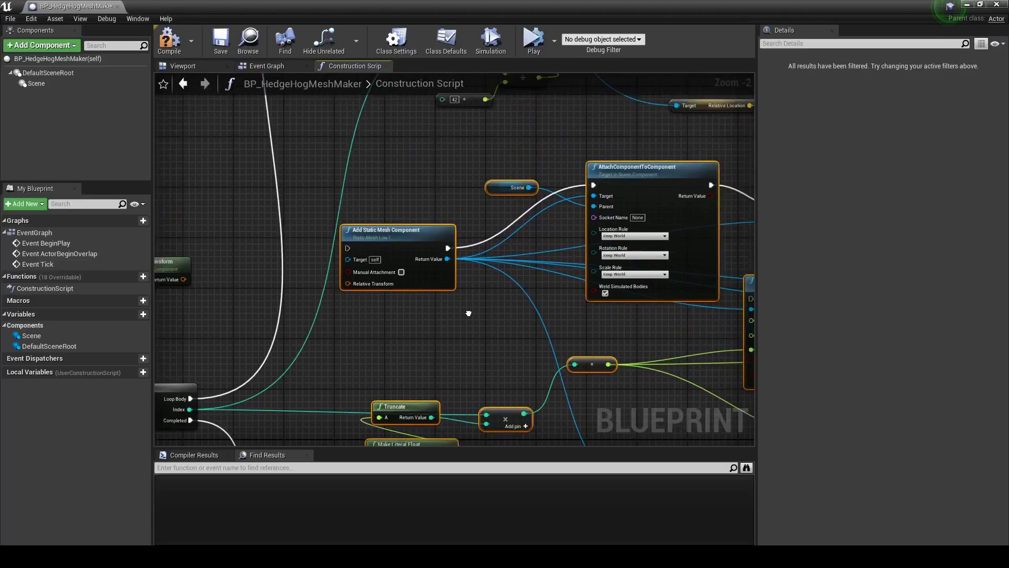
mouse_move(479, 179)
right_mouse_down()
mouse_move(479, 253)
mouse_move(442, 148)
right_mouse_up()
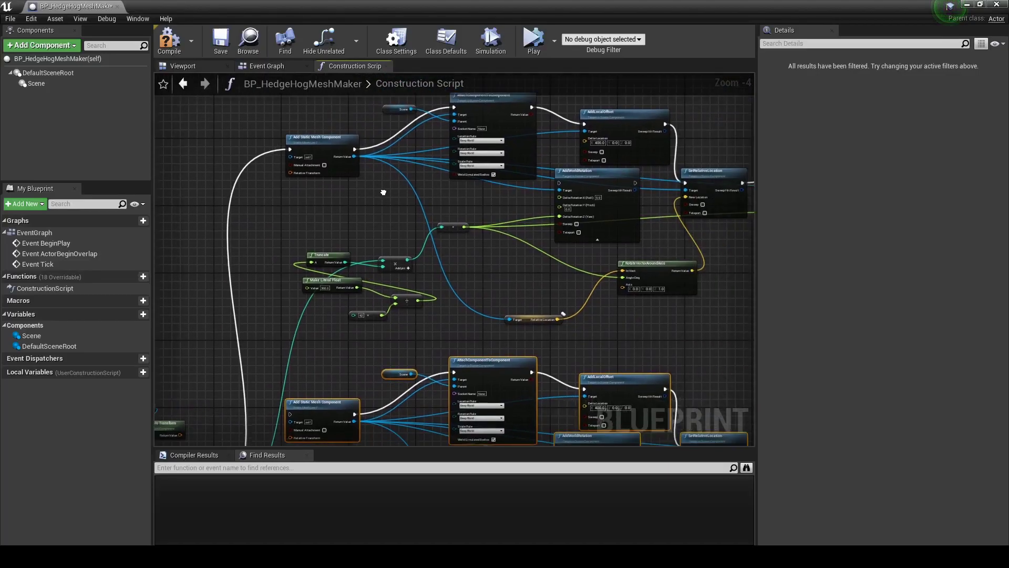
right_click_drag(356, 268, 415, 134)
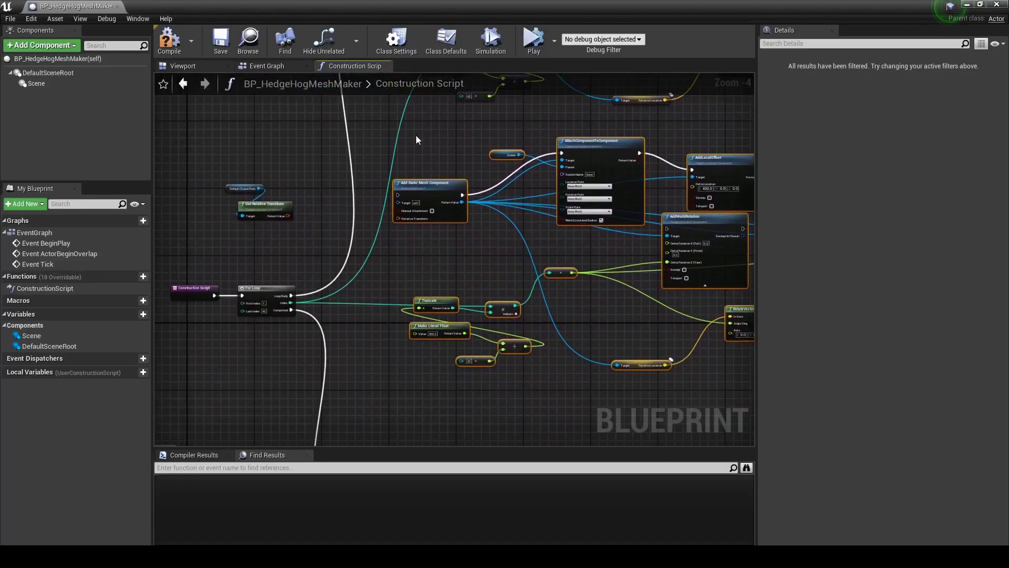
scroll(479, 330, "down", 1)
mouse_move(479, 330)
right_mouse_down()
mouse_move(432, 383)
mouse_move(431, 399)
right_mouse_up()
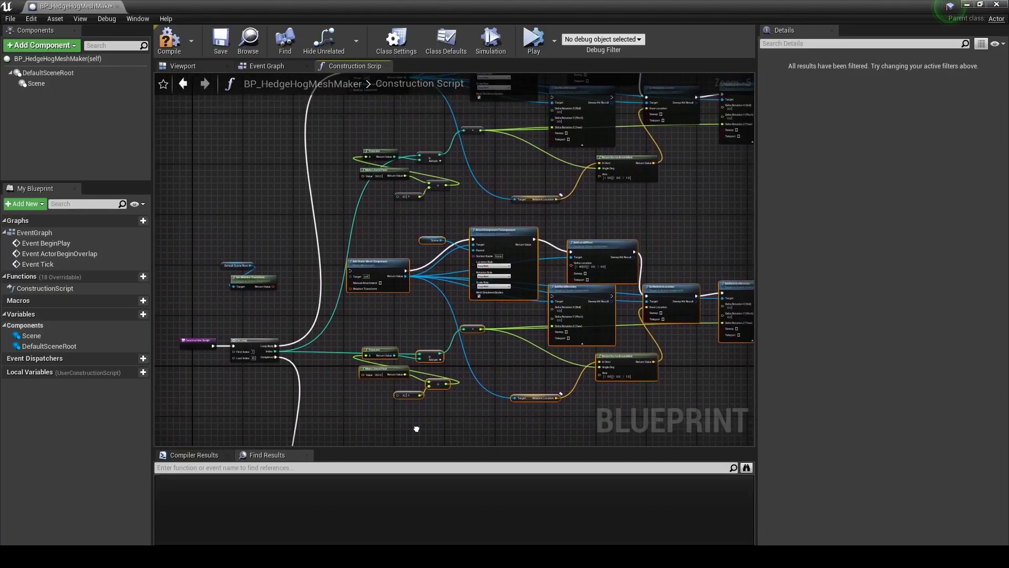
scroll(431, 400, "down", 1)
right_click_drag(459, 292, 451, 255)
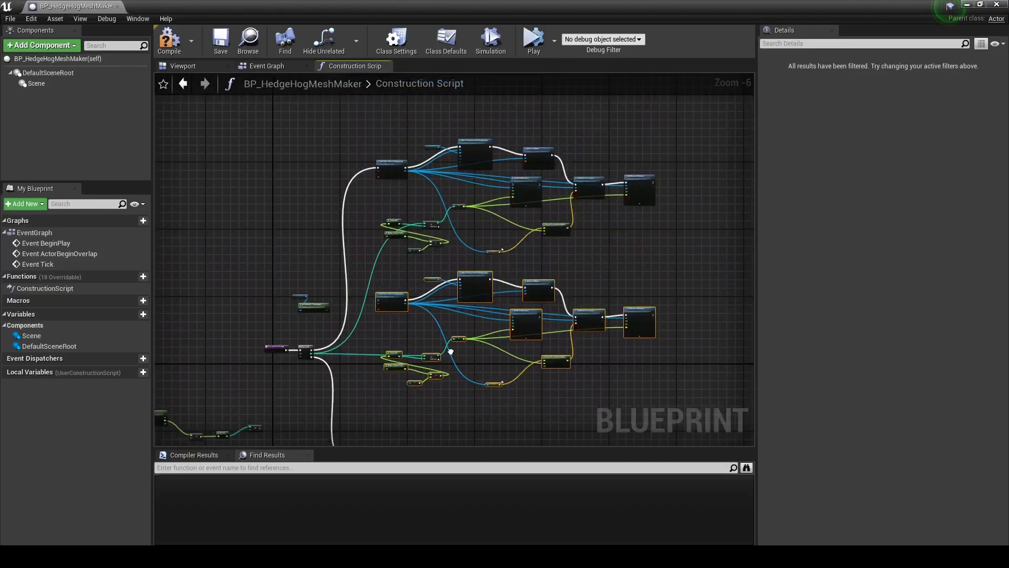
right_click_drag(478, 330, 450, 226)
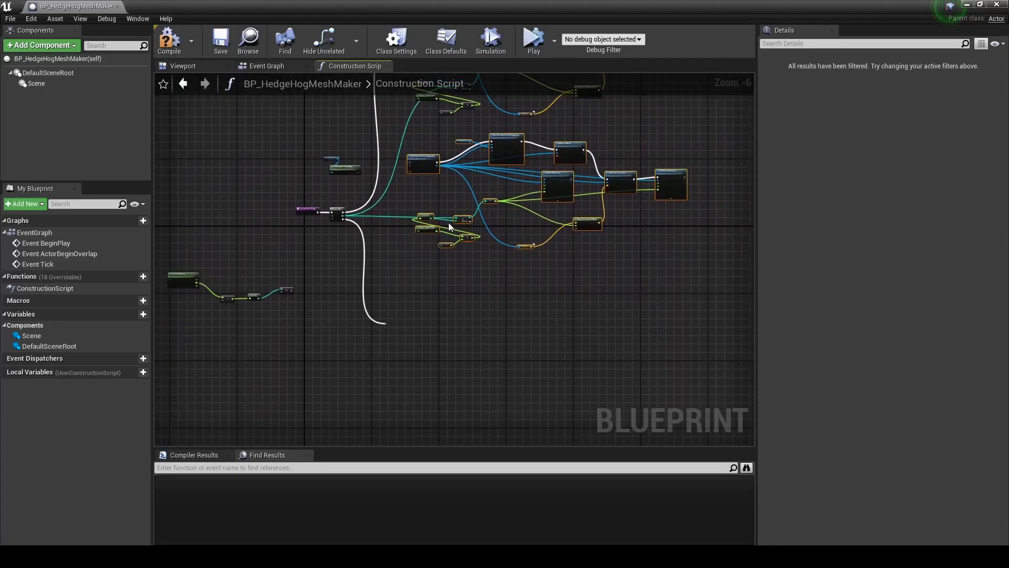
Delete the duplicated node group, keeping only the original ring network
scroll(433, 273, "up", 1)
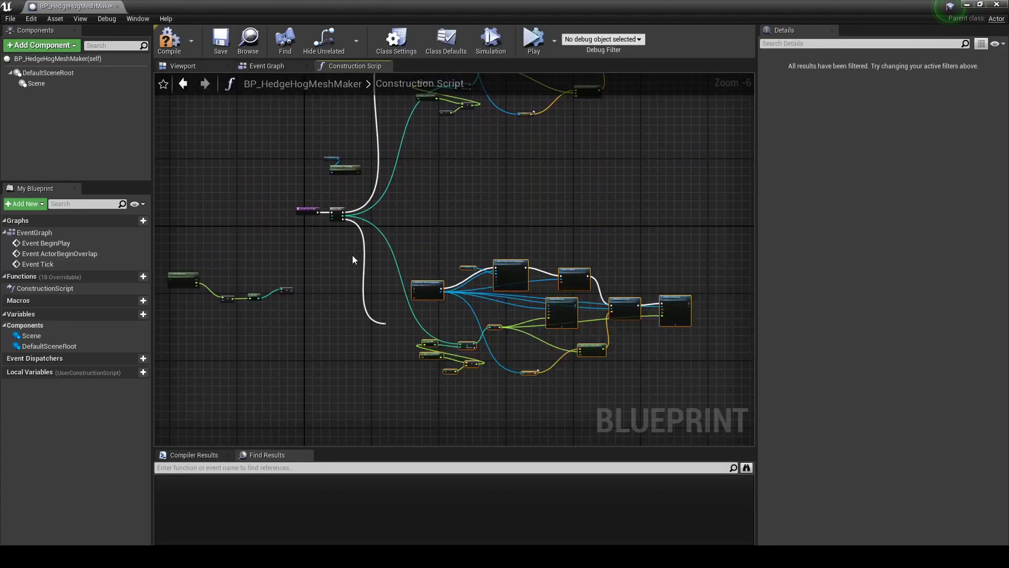
scroll(352, 254, "up", 1)
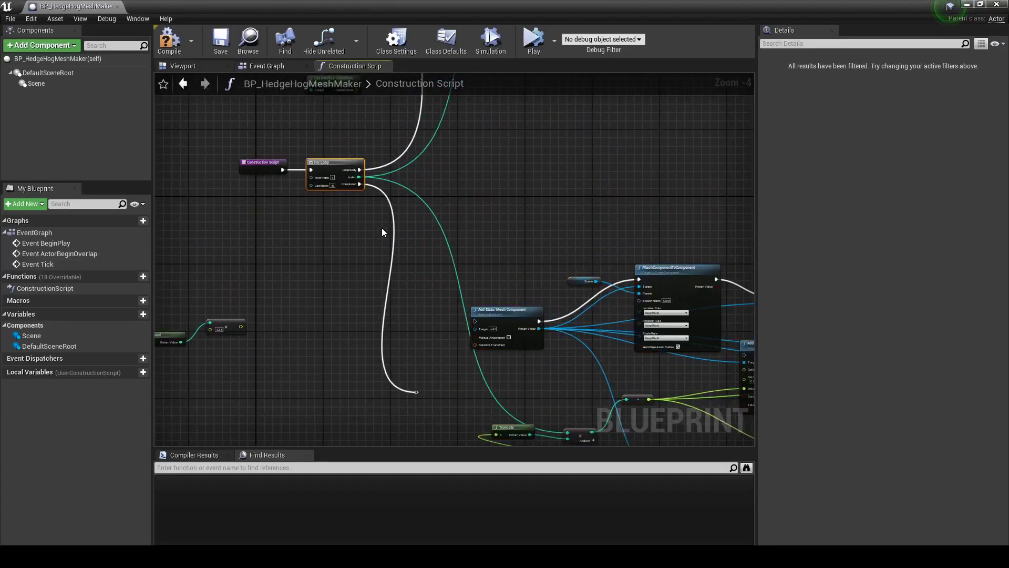
scroll(382, 231, "down", 2)
key("Delete")
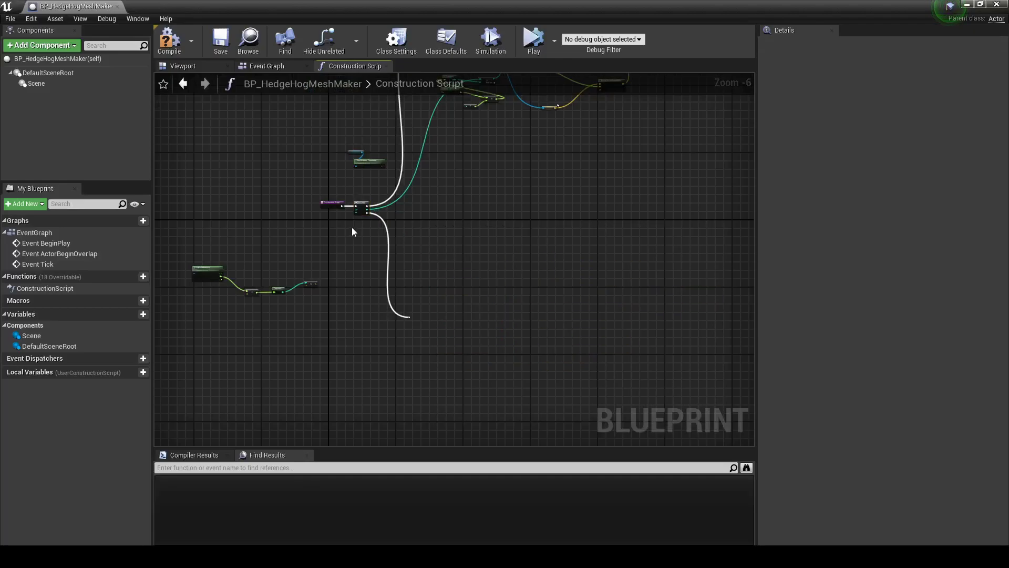
scroll(383, 256, "down", 2)
right_click_drag(440, 290, 416, 329)
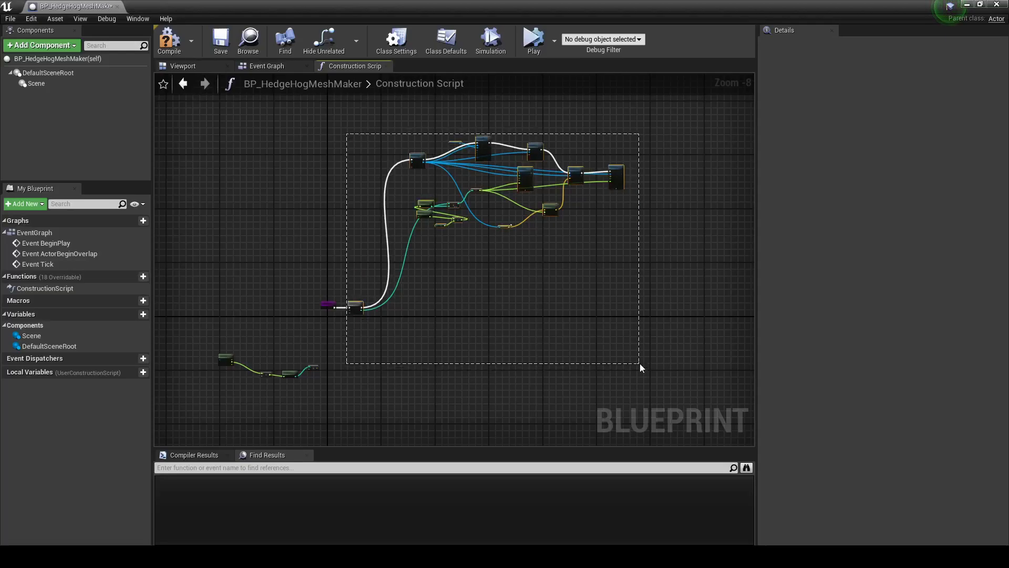
Copy and paste the mesh-ring node group, placing the second For Loop beside the first
left_click_drag(640, 368, 640, 368)
key("ctrl+c")
key("ctrl+v")
scroll(468, 334, "up", 2)
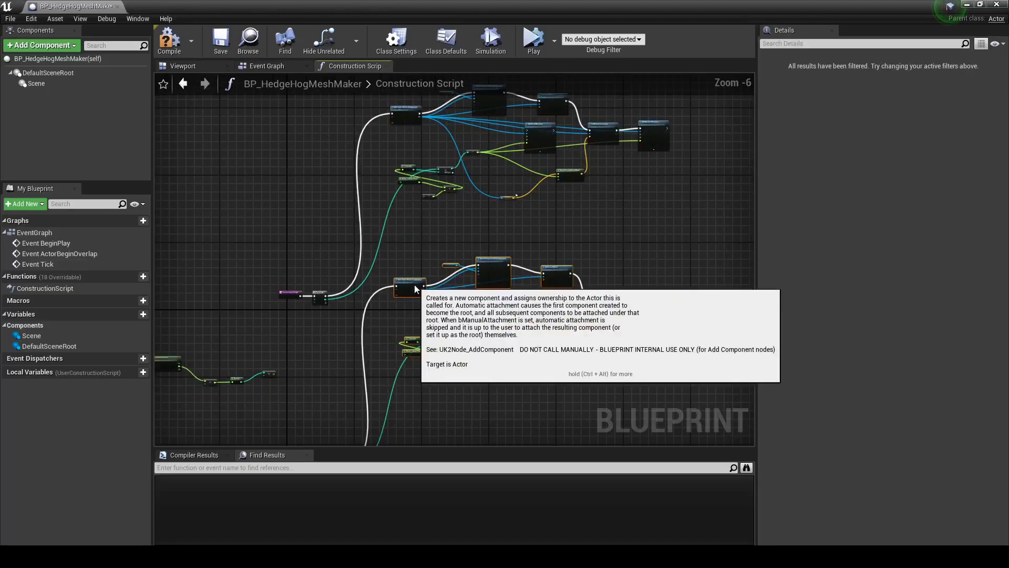
left_click_drag(415, 289, 500, 232)
left_click_drag(409, 395, 385, 275)
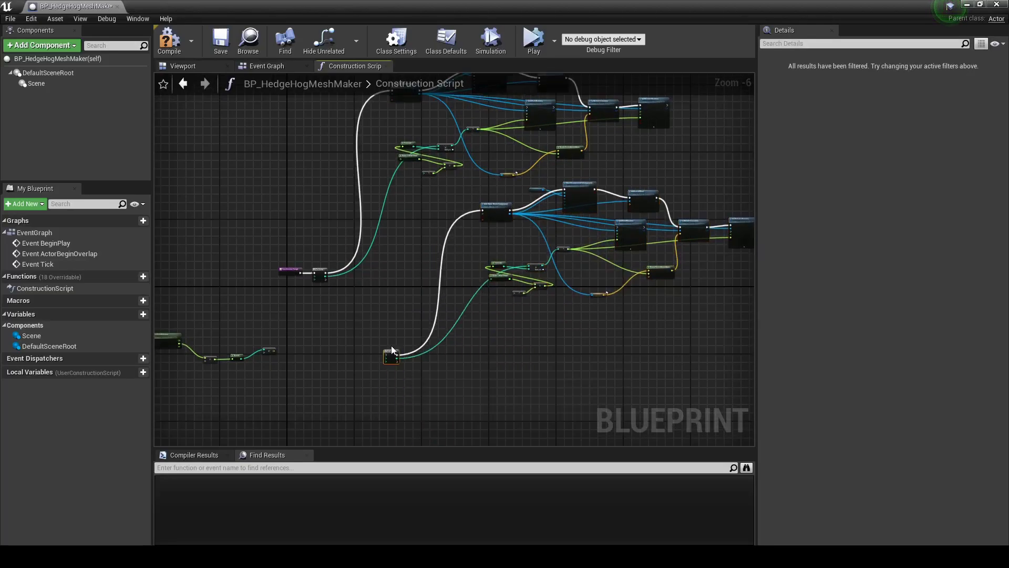
Reposition the pasted lower node group and its For Loop below the original
scroll(383, 276, "up", 2)
scroll(334, 293, "up", 1)
scroll(400, 315, "down", 4)
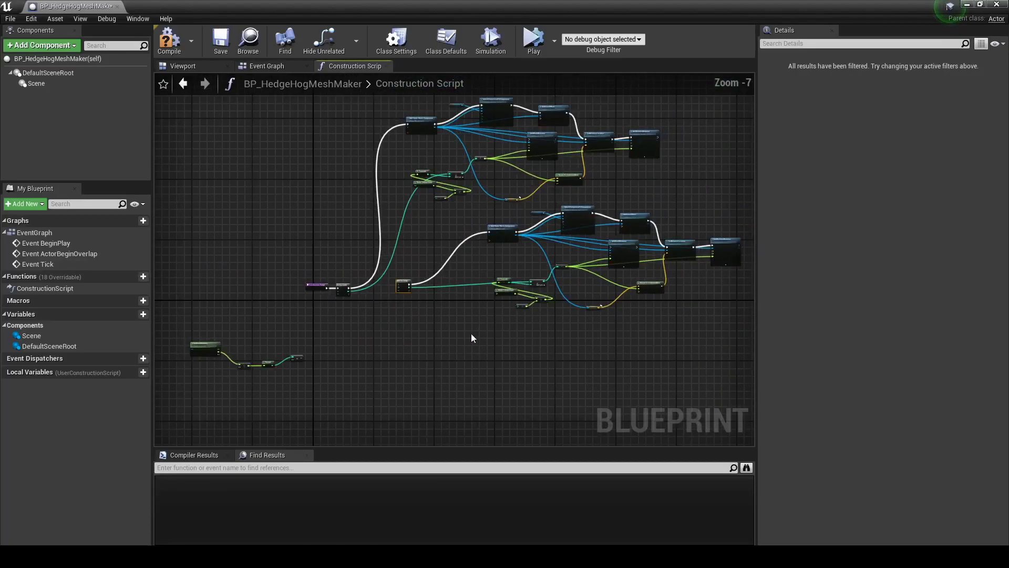
left_click_drag(437, 218, 750, 349)
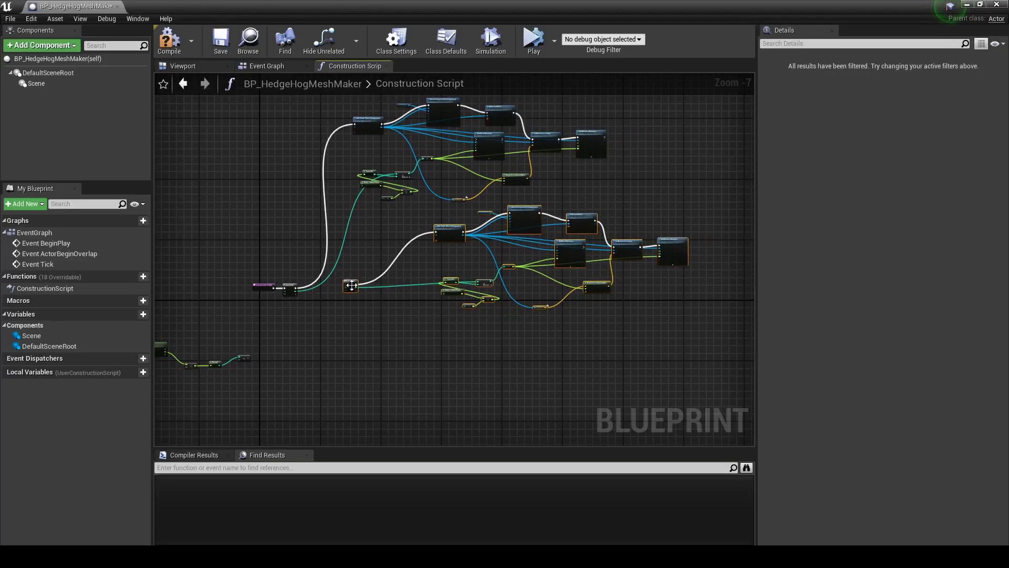
mouse_move(352, 285)
left_mouse_down()
mouse_move(342, 334)
mouse_move(420, 271)
mouse_move(457, 211)
left_mouse_up()
scroll(343, 333, "up", 3)
scroll(257, 249, "up", 2)
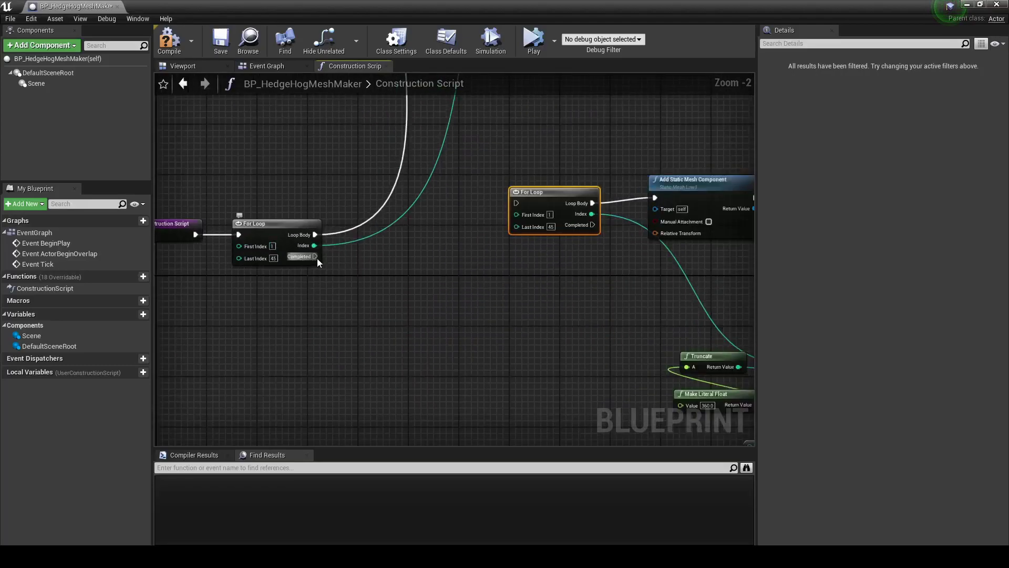
scroll(508, 245, "down", 1)
scroll(516, 302, "down", 2)
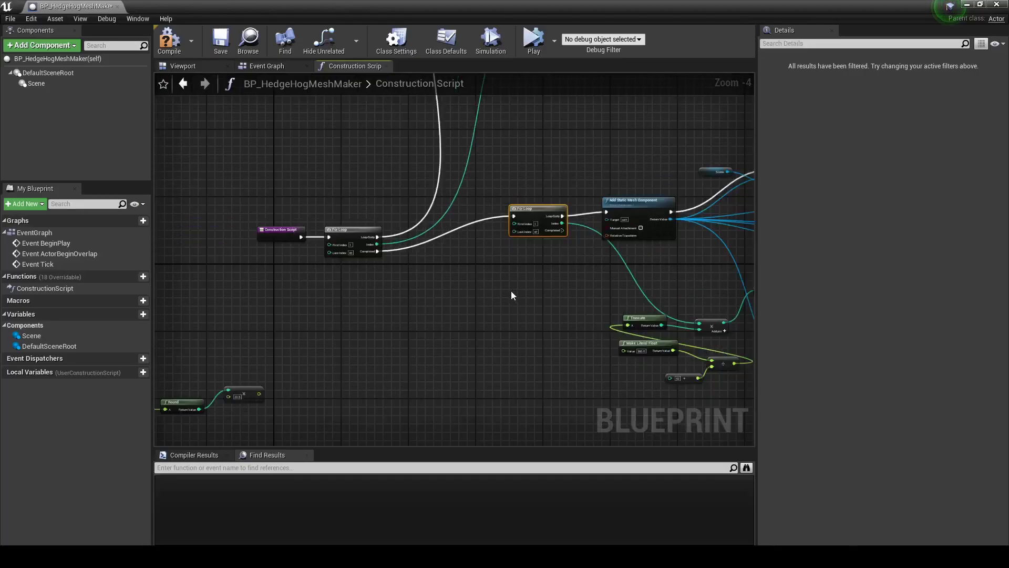
scroll(511, 291, "down", 1)
scroll(494, 255, "down", 1)
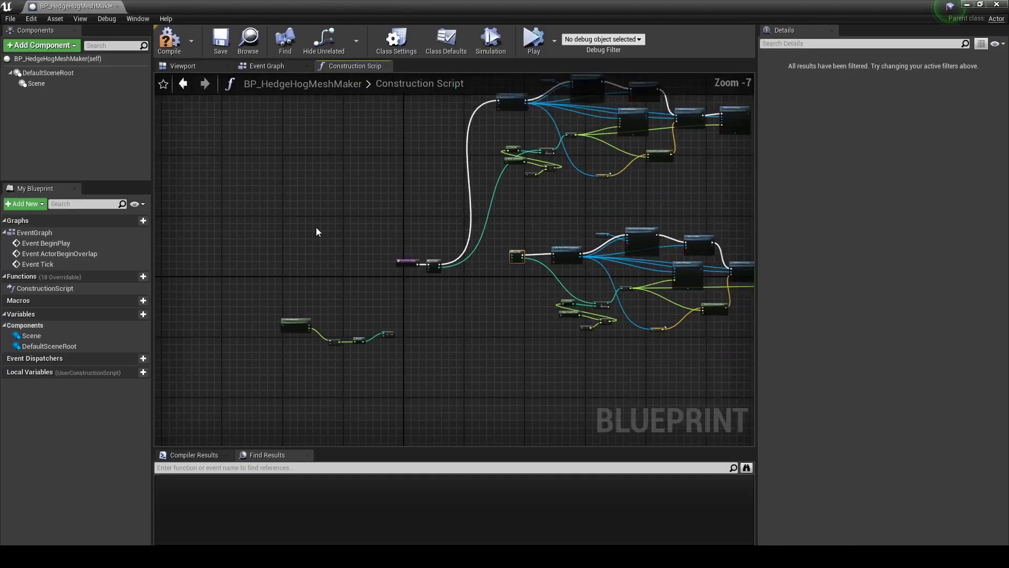
scroll(406, 276, "up", 4)
Move the Construction Script node left and insert a Sequence node right after it
left_click_drag(405, 239, 241, 239)
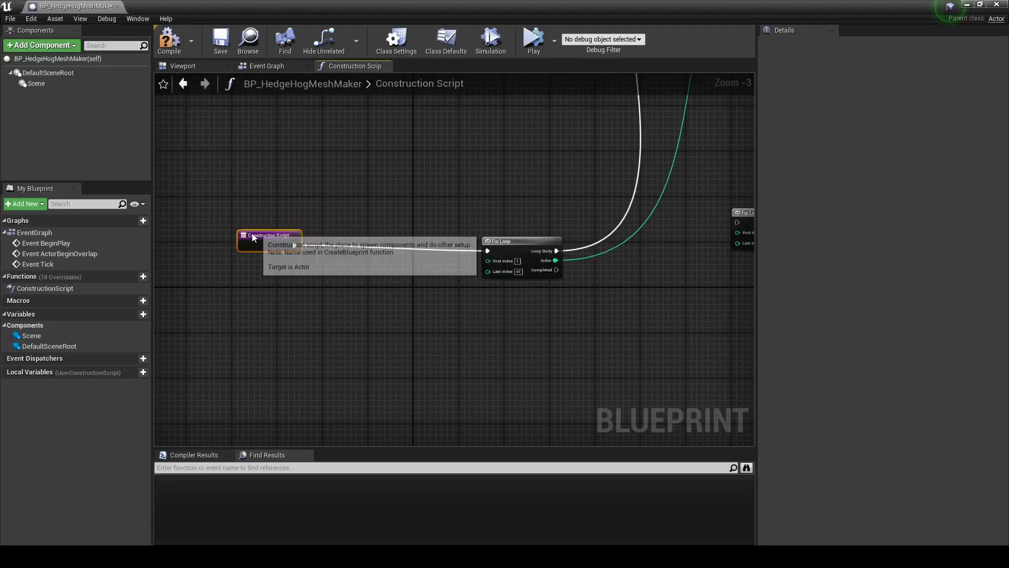
left_click_drag(357, 226, 359, 227)
type("sequence")
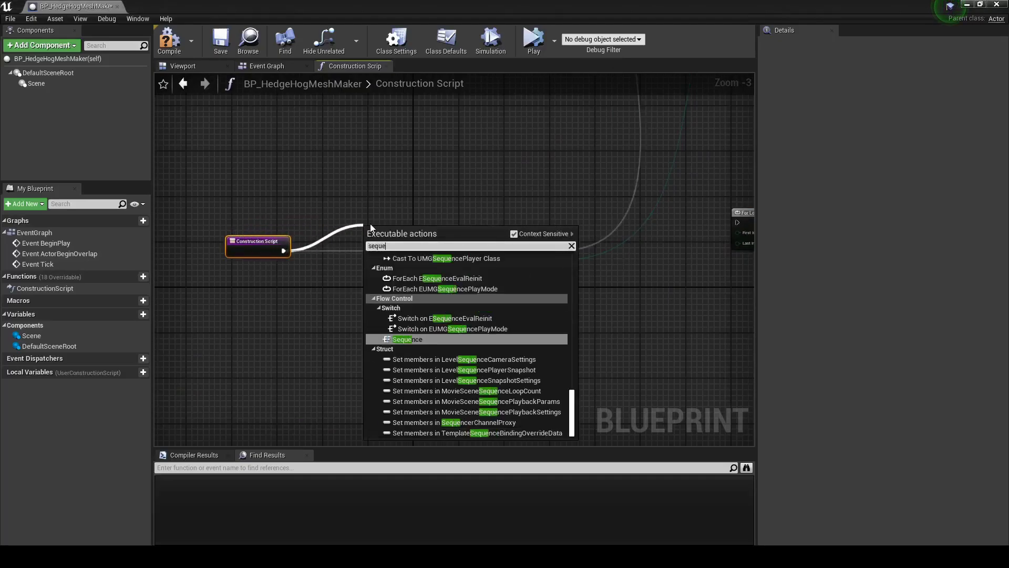
key("Return")
scroll(373, 227, "down", 3)
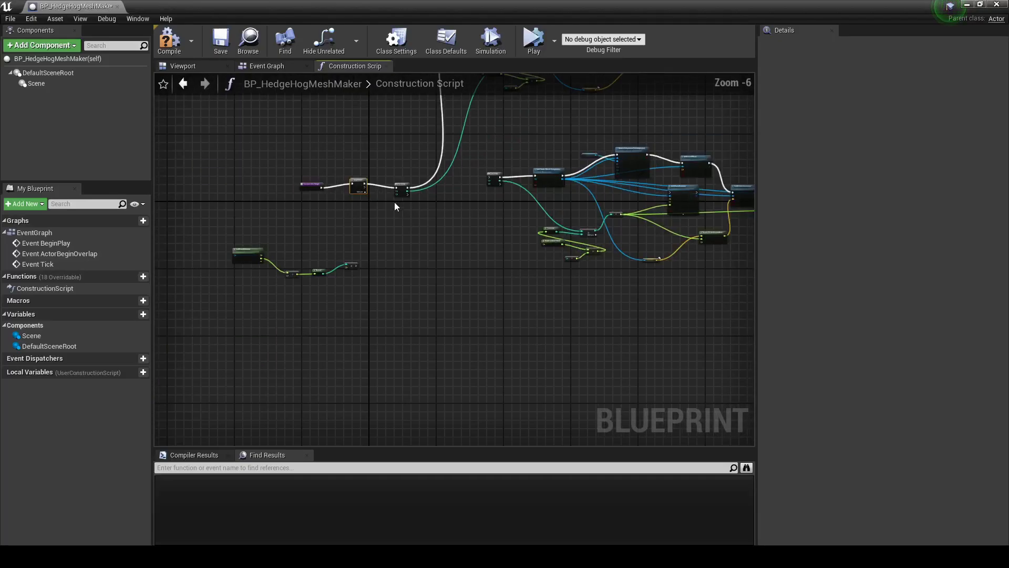
scroll(360, 190, "up", 3)
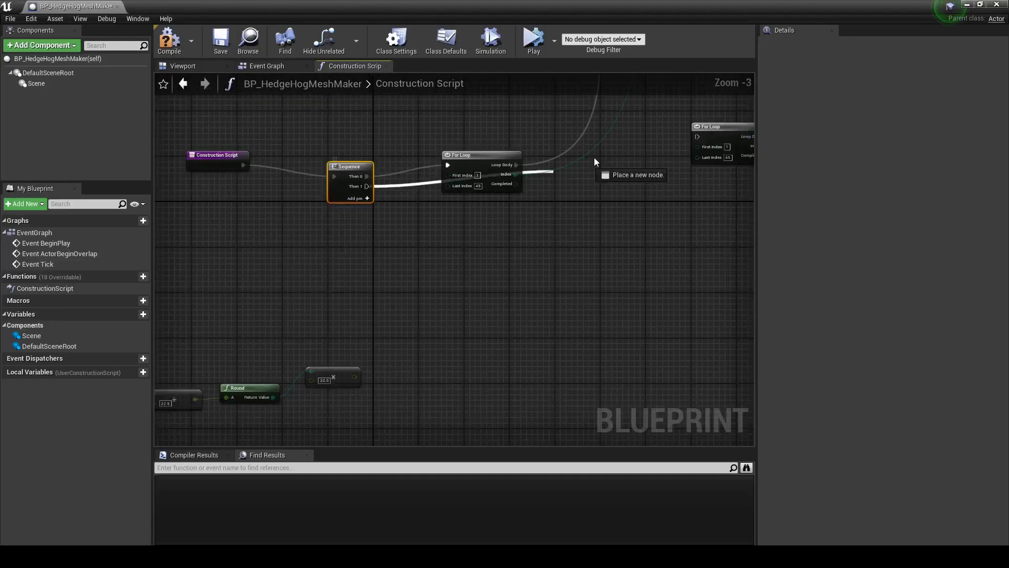
scroll(360, 188, "down", 5)
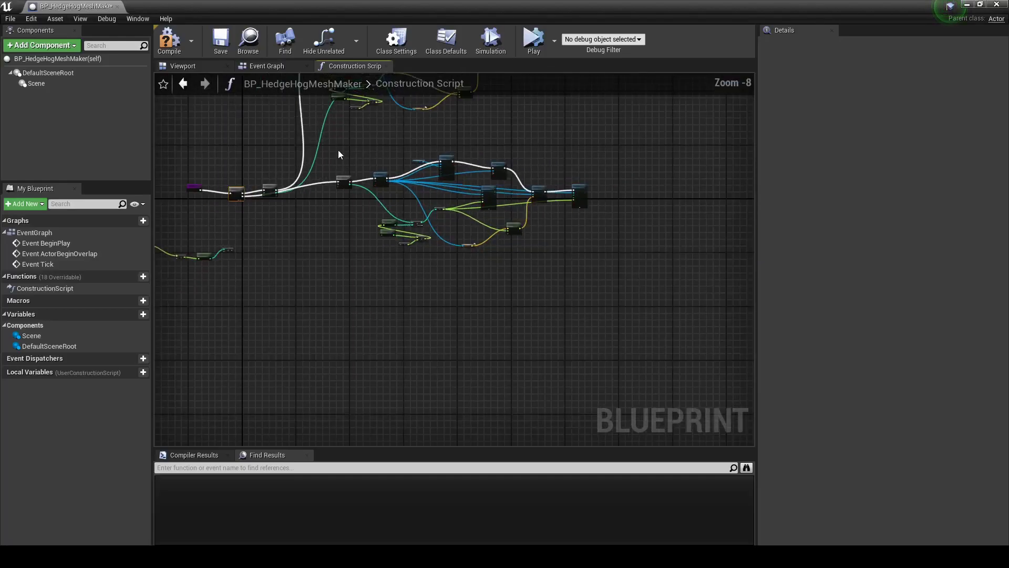
scroll(448, 165, "up", 3)
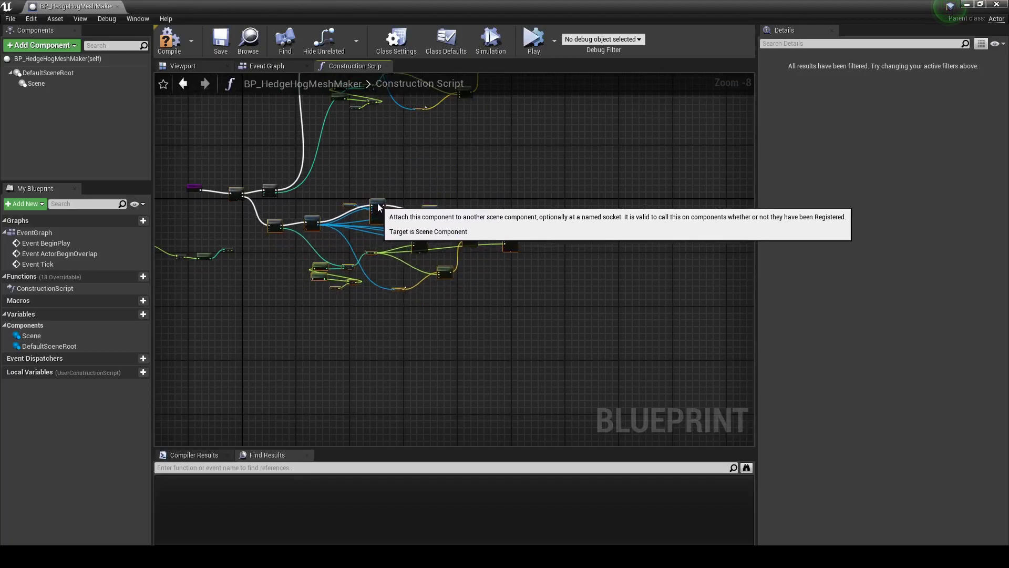
scroll(329, 312, "up", 3)
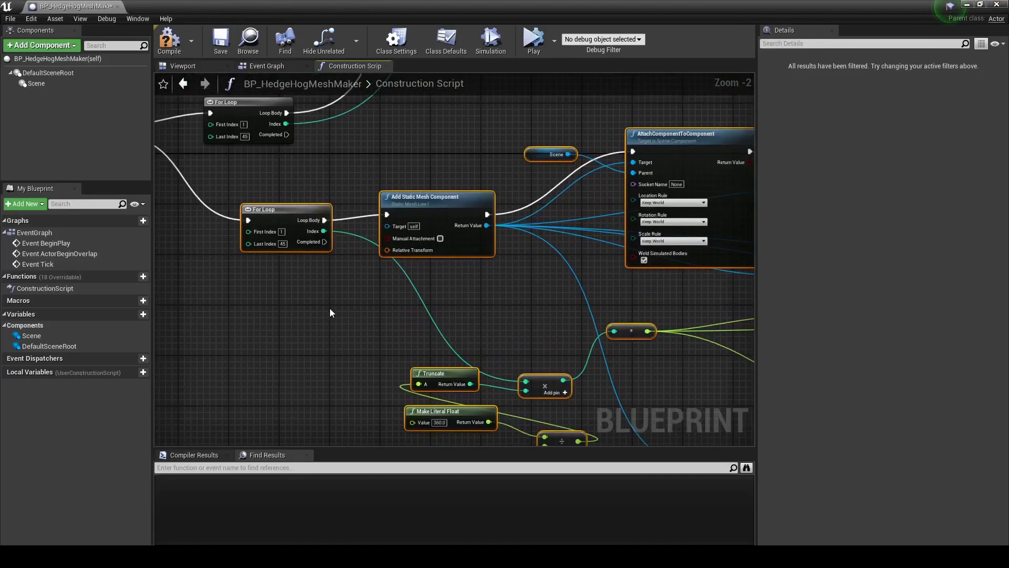
Set the AddLocalOffset Delta Location X to 360
right_click_drag(329, 312, 96, 322)
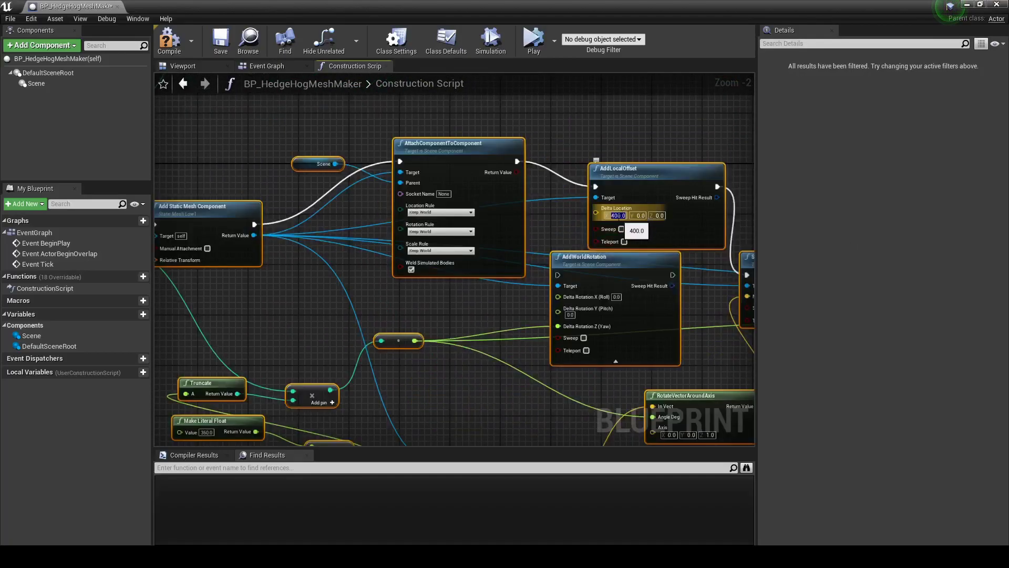
type("60")
key("Return")
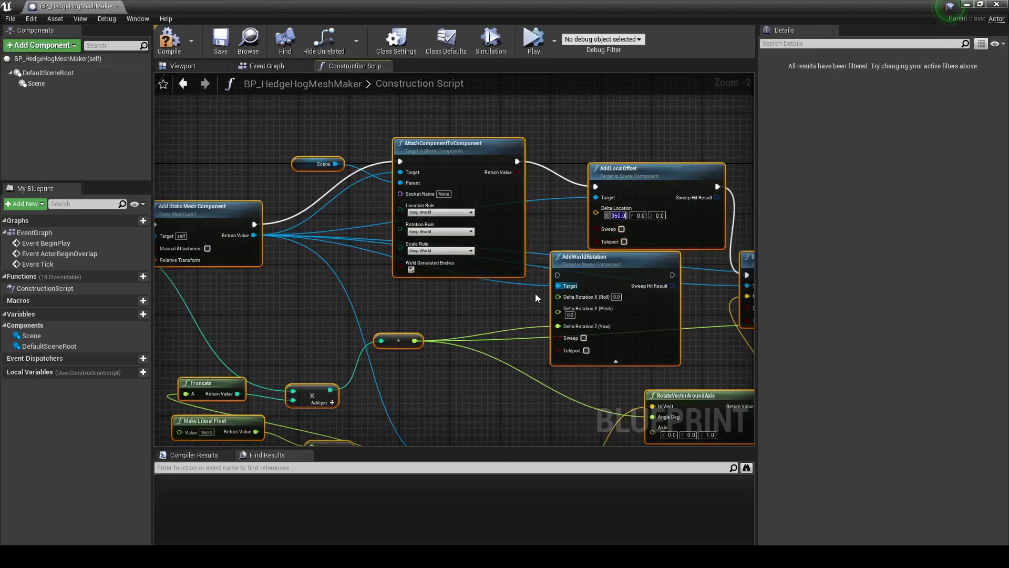
Set the Add Static Mesh Component's static mesh to Mid2
left_click(535, 297)
scroll(512, 295, "down", 3)
scroll(376, 290, "up", 3)
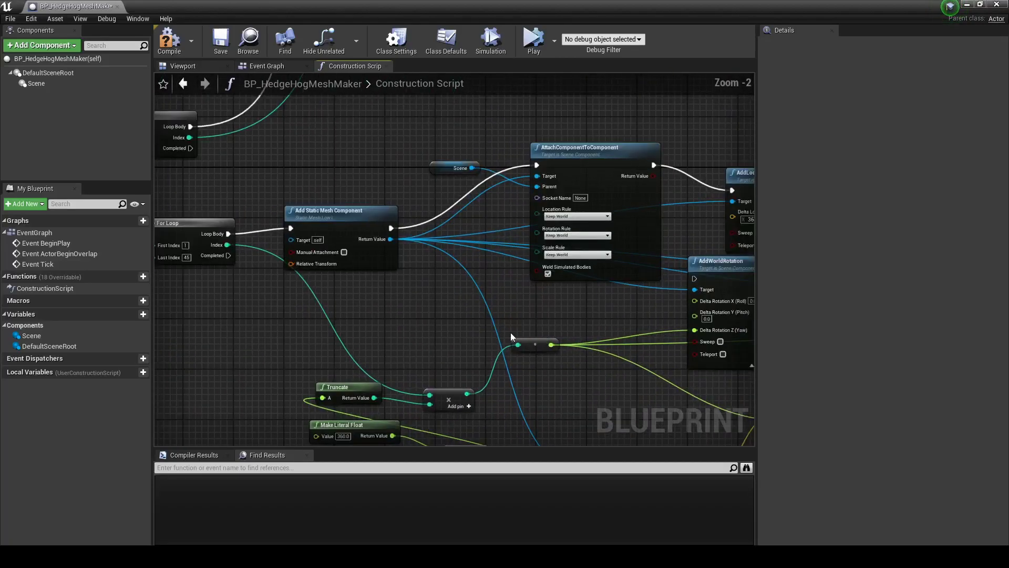
left_click(355, 220)
left_click(903, 155)
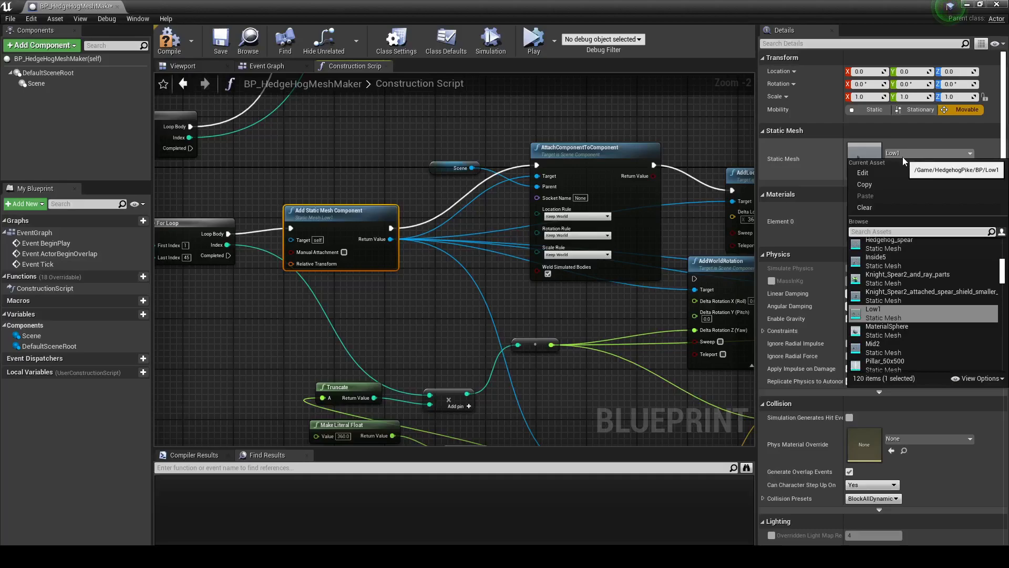
type("mid")
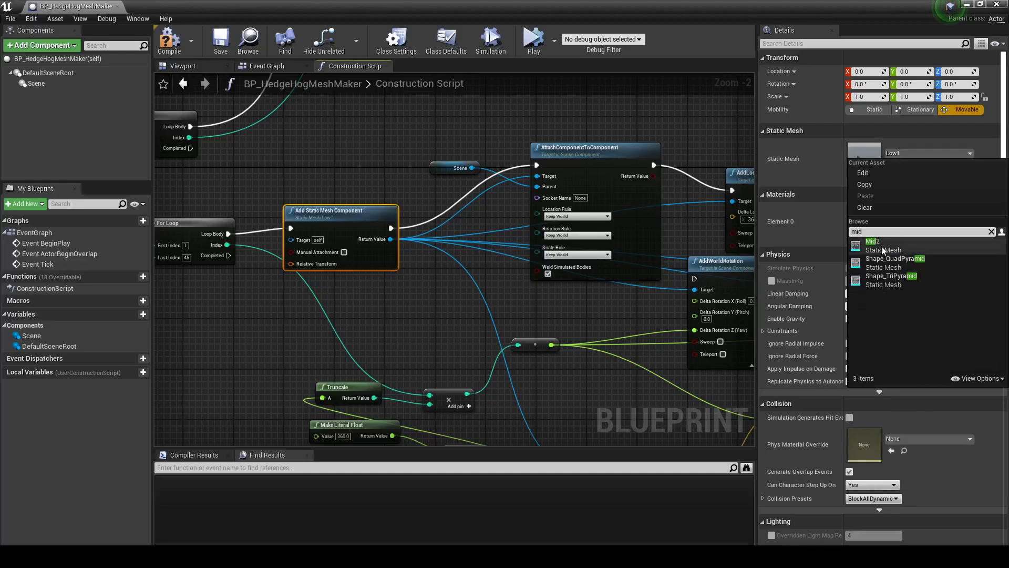
left_click(883, 260)
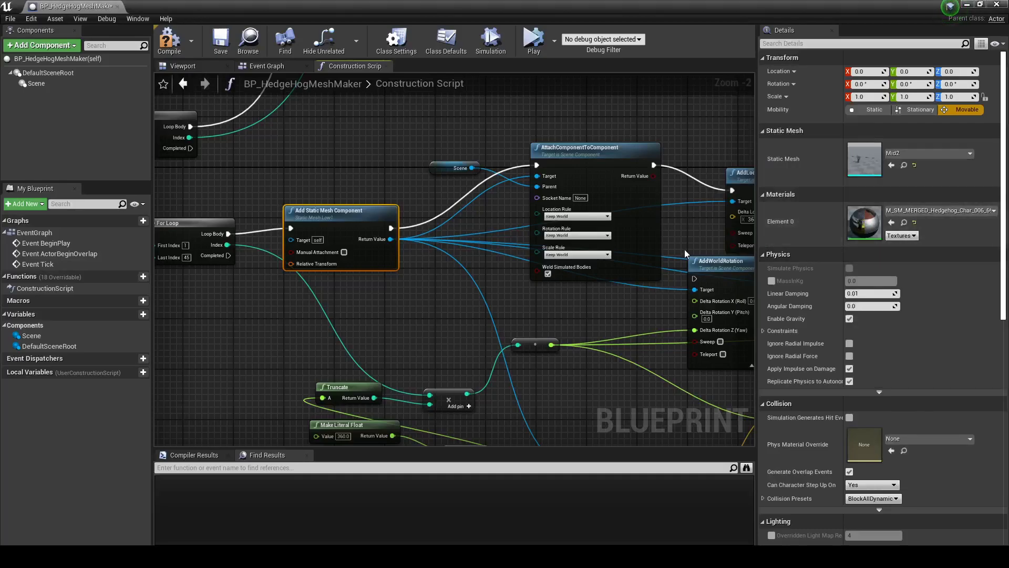
Compile the Blueprint
left_click(182, 44)
right_click_drag(544, 349, 455, 325)
scroll(455, 326, "down", 1)
scroll(455, 326, "down", 1)
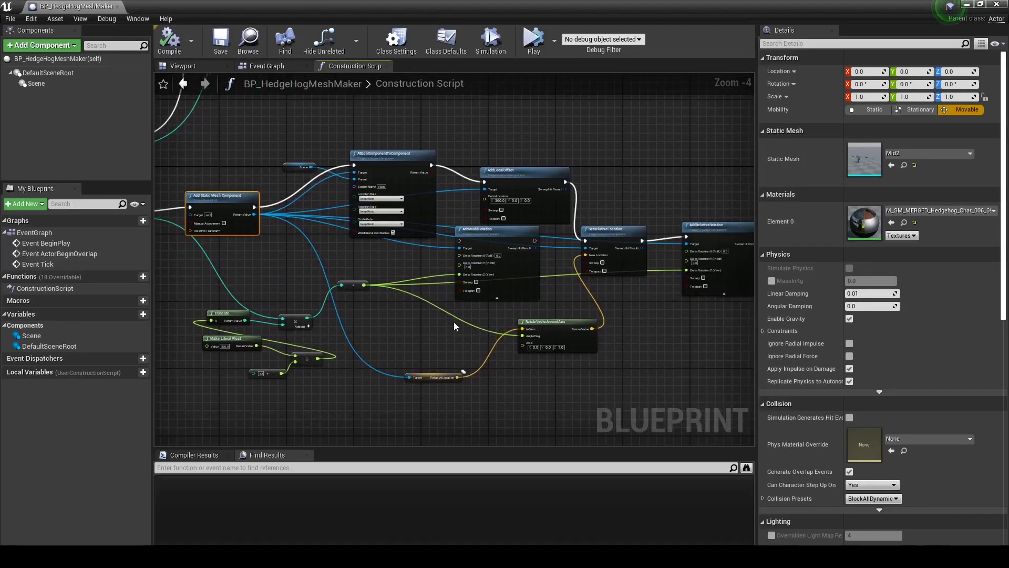
scroll(455, 326, "up", 2)
View the spiked ring in the Viewport from close and wide camera positions
left_click(182, 66)
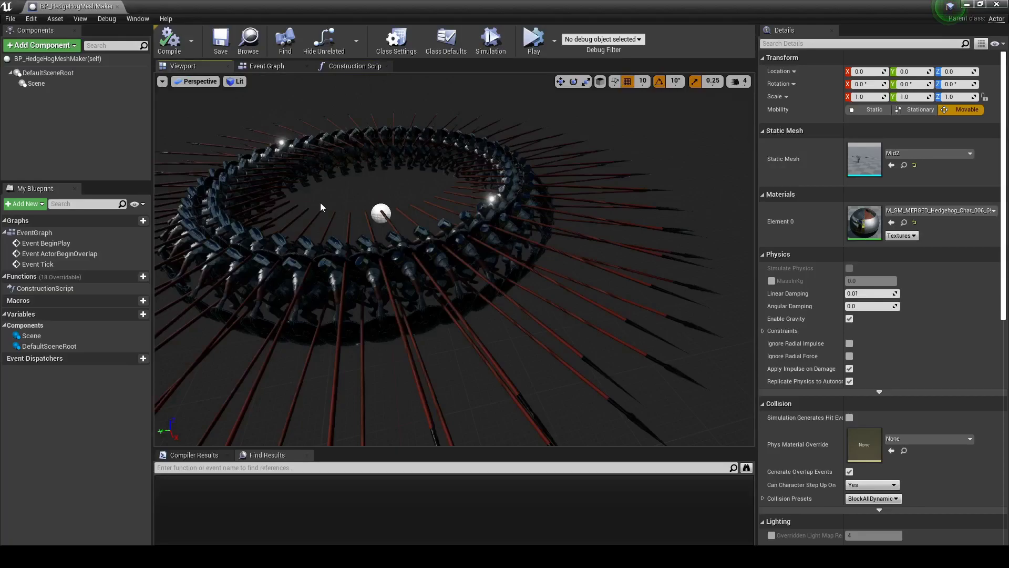
right_click_drag(455, 263, 455, 263)
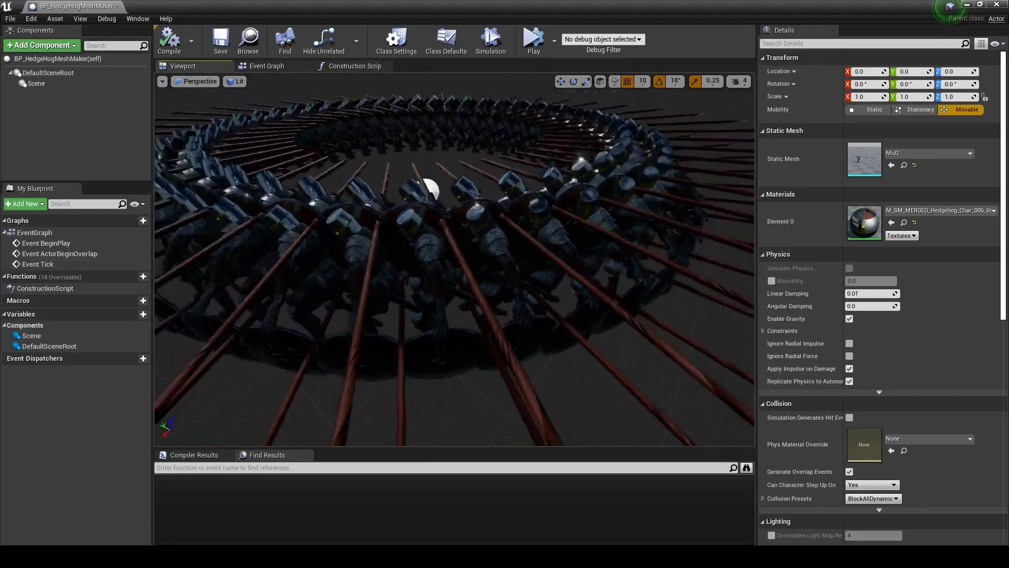
right_click_drag(324, 73, 323, 74)
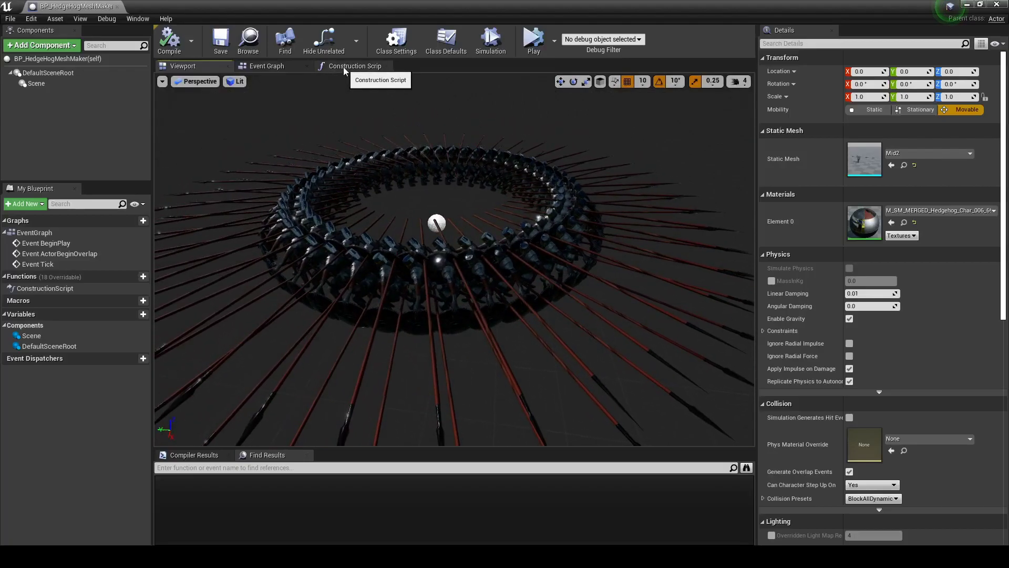
Back in the Construction Script, change the AddLocalOffset Delta Location X to 440
left_click(279, 66)
left_click(357, 66)
scroll(502, 271, "down", 2)
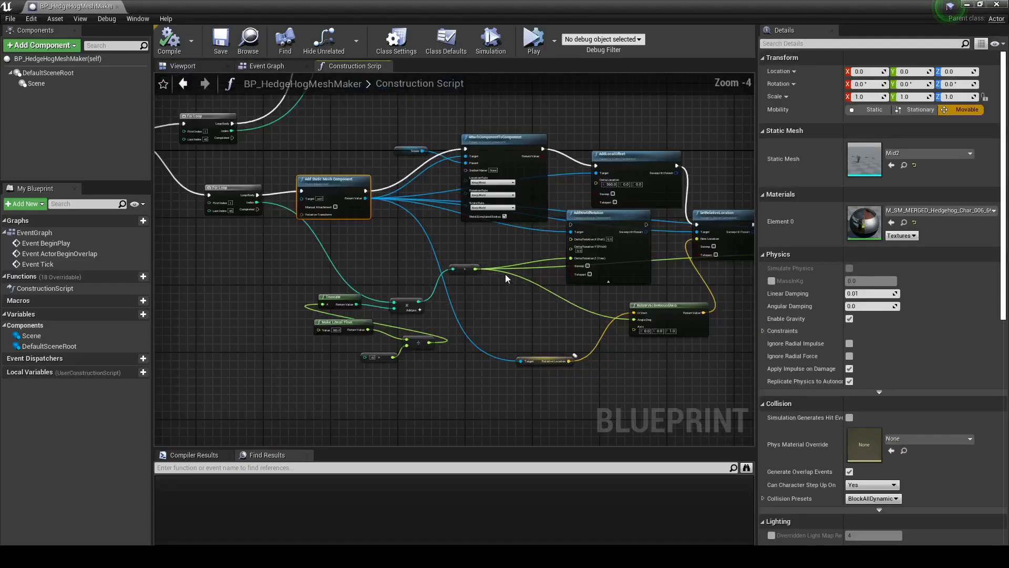
scroll(508, 241, "up", 1)
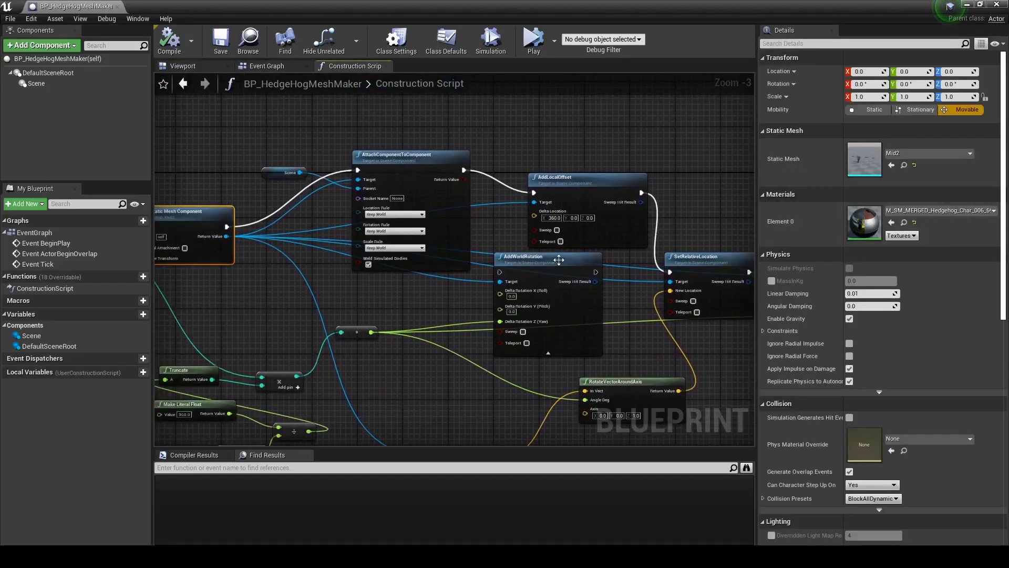
scroll(524, 304, "up", 2)
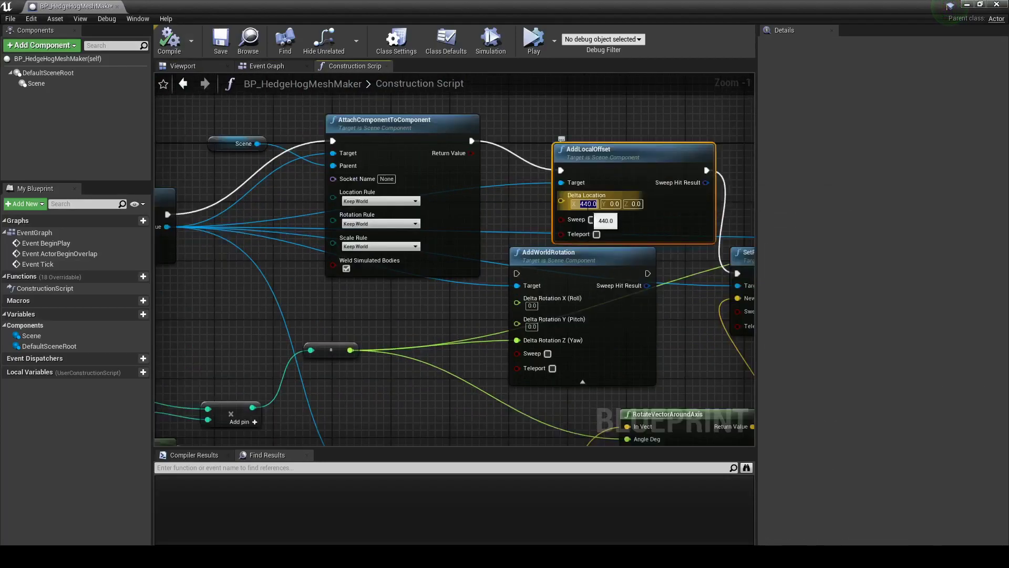
Recheck the updated ring in the Viewport from low close-ups and a wide view
left_click(200, 62)
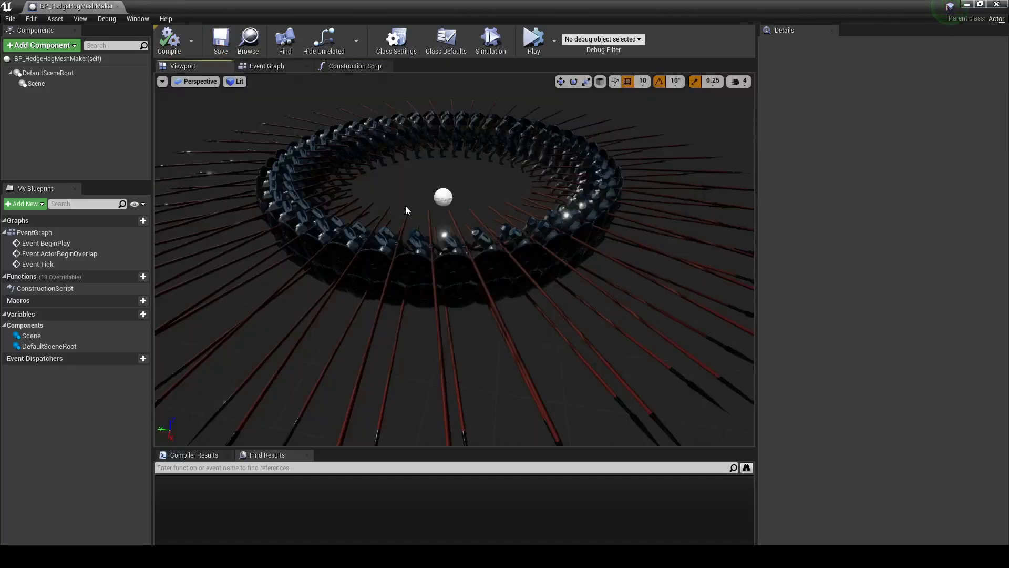
mouse_move(405, 206)
left_mouse_down()
mouse_move(405, 174)
mouse_move(342, 173)
mouse_move(294, 189)
mouse_move(284, 174)
mouse_move(274, 179)
mouse_move(278, 168)
left_mouse_up()
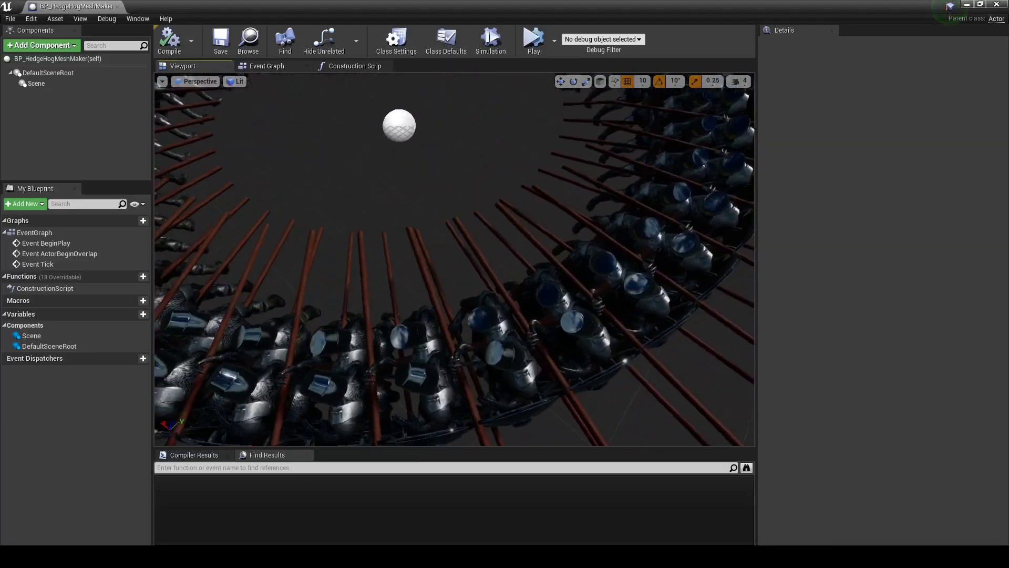
left_click_drag(370, 290, 370, 291)
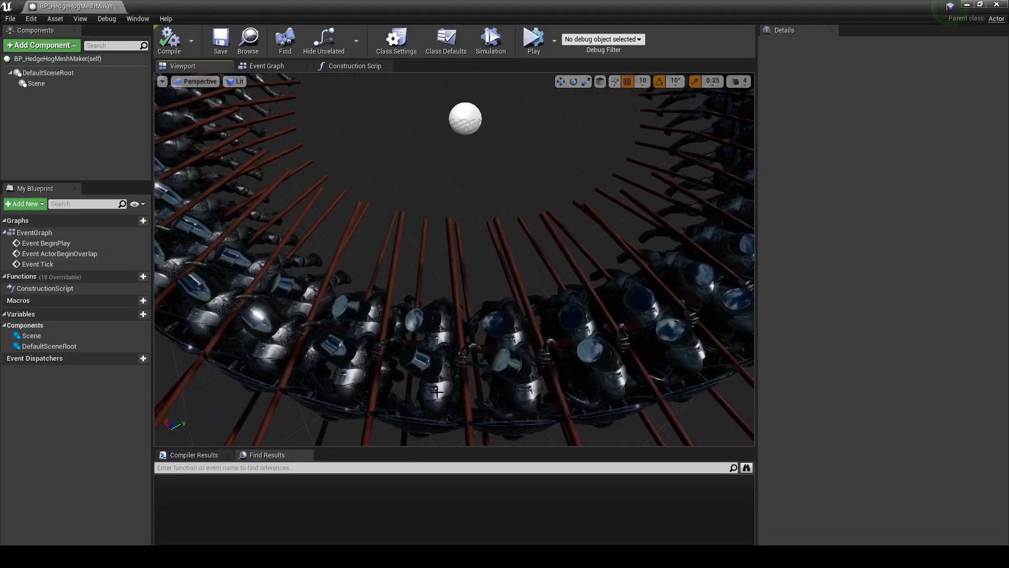
left_click_drag(436, 391, 437, 391)
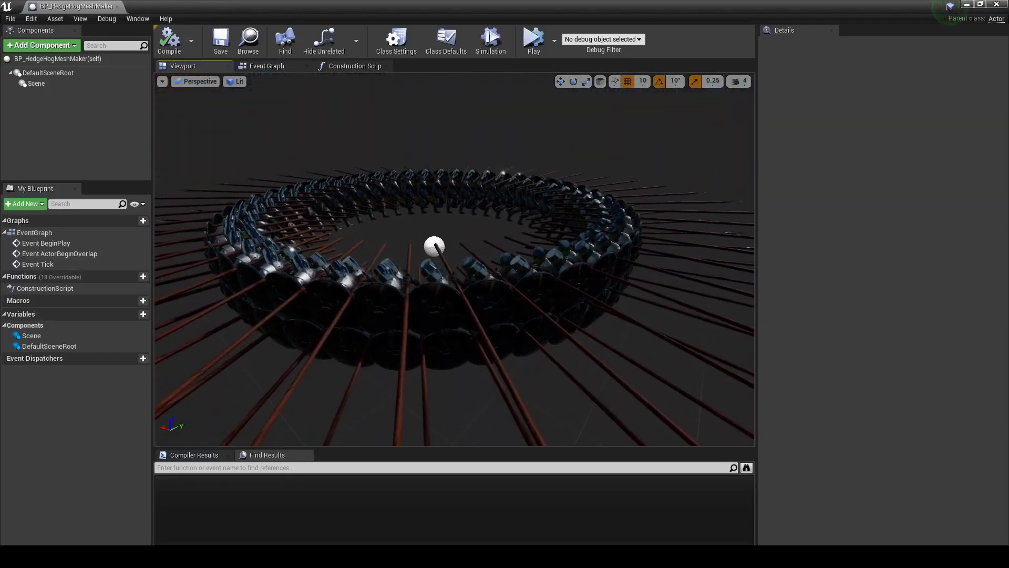
left_click_drag(320, 91, 319, 90)
Return to the Construction Script and bring the two For Loop nodes into view
left_click(347, 67)
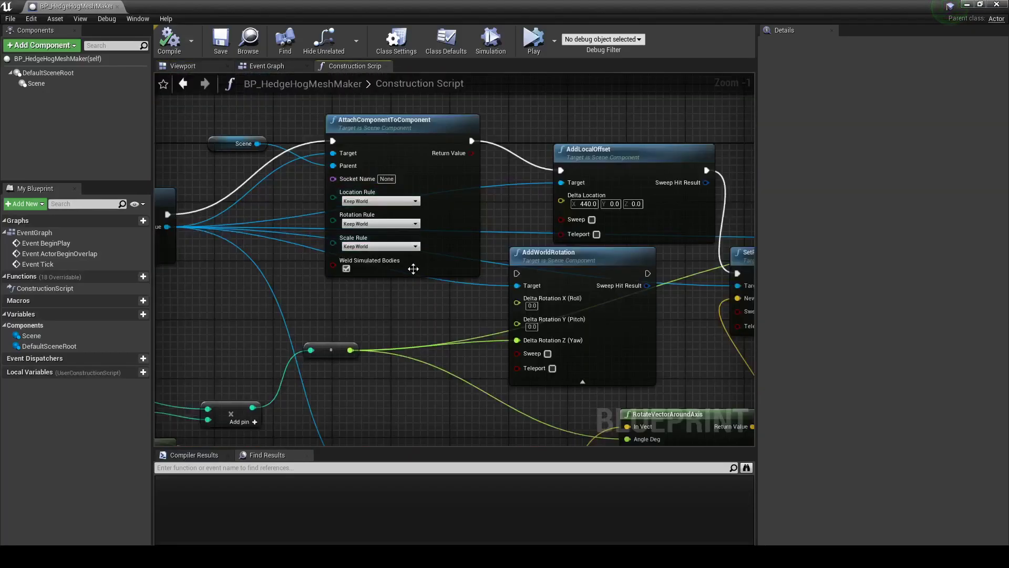
scroll(412, 285, "down", 2)
scroll(410, 292, "down", 2)
scroll(411, 292, "down", 1)
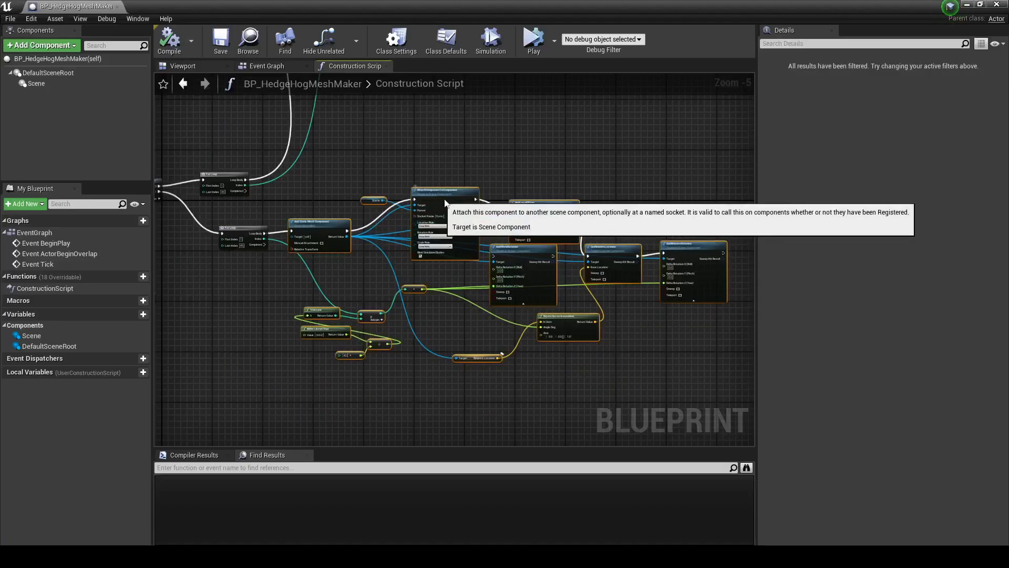
scroll(419, 285, "up", 2)
mouse_move(419, 285)
right_mouse_down()
mouse_move(355, 314)
mouse_move(279, 228)
mouse_move(205, 210)
right_mouse_up()
right_click_drag(572, 270, 615, 279)
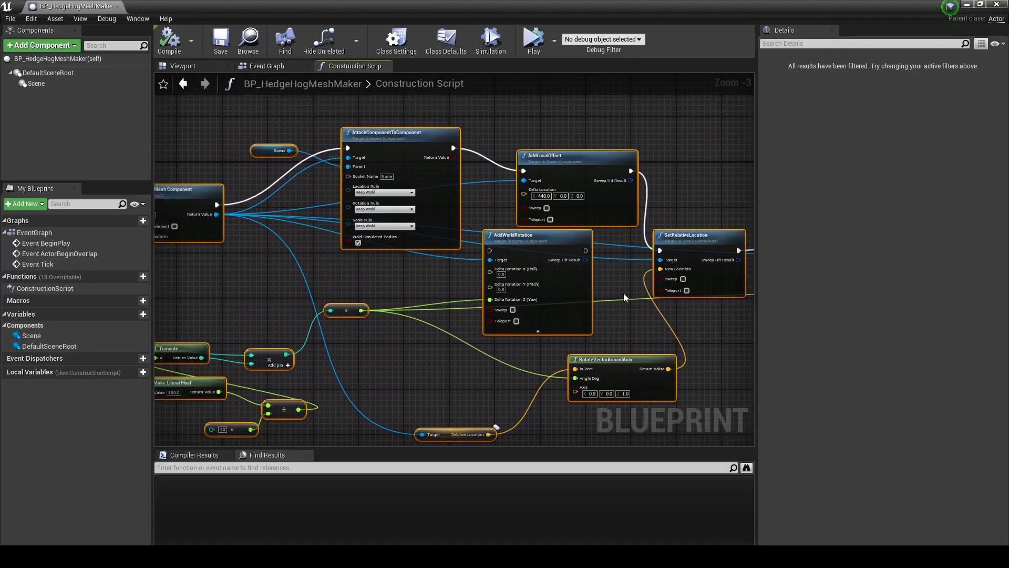
right_click_drag(478, 309, 652, 311)
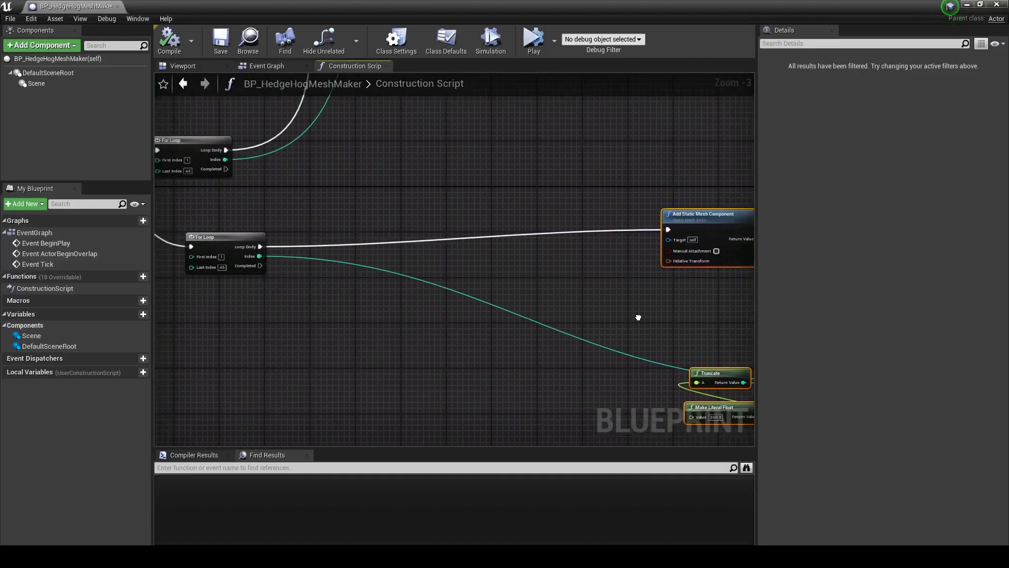
mouse_move(578, 300)
right_mouse_down()
mouse_move(212, 261)
mouse_move(175, 276)
right_mouse_up()
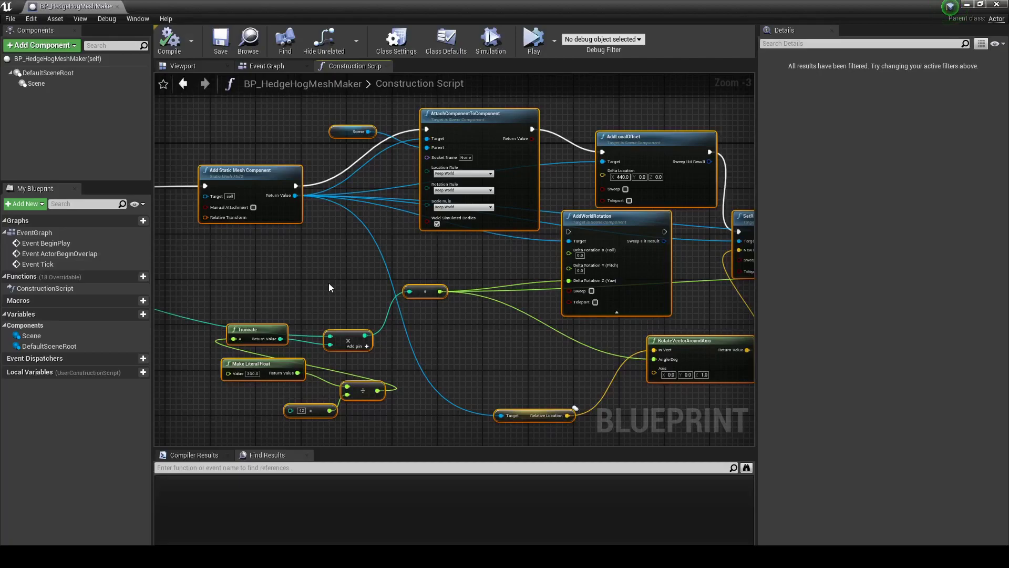
scroll(330, 287, "up", 1)
right_click_drag(570, 339, 544, 335)
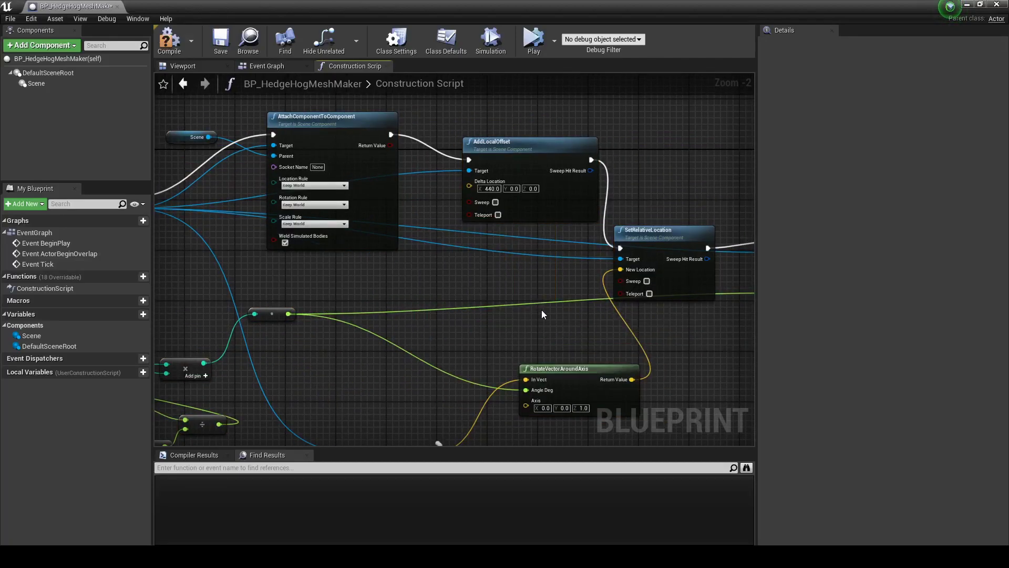
right_click_drag(532, 304, 377, 249)
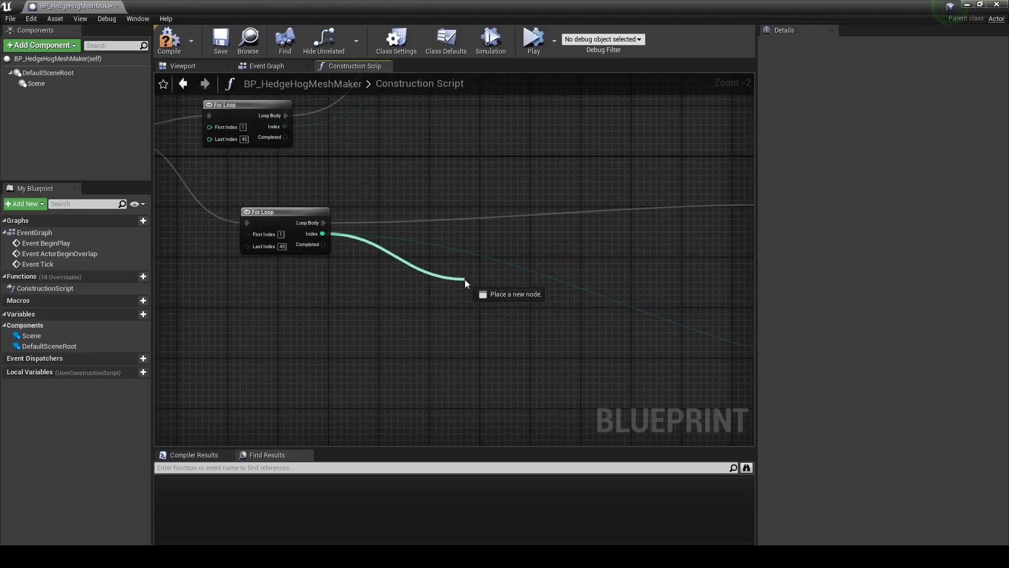
Add an integer + node on the second loop's Index, wire it into the multiply node, and preview
left_click_drag(465, 279, 461, 283)
type("+")
key("Return")
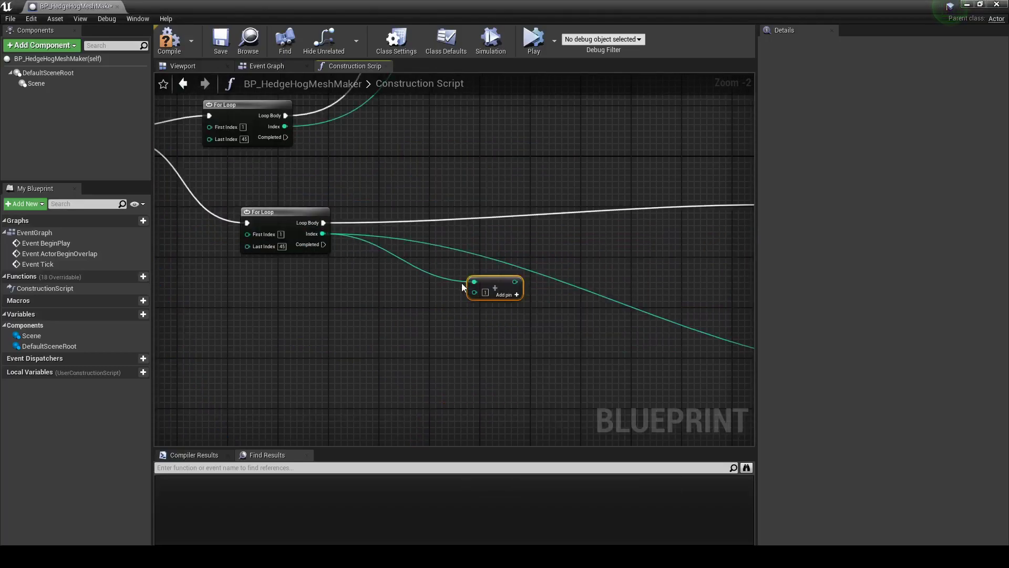
mouse_move(515, 278)
left_mouse_down()
mouse_move(642, 382)
mouse_move(685, 372)
left_mouse_up()
left_click_drag(604, 363, 604, 375)
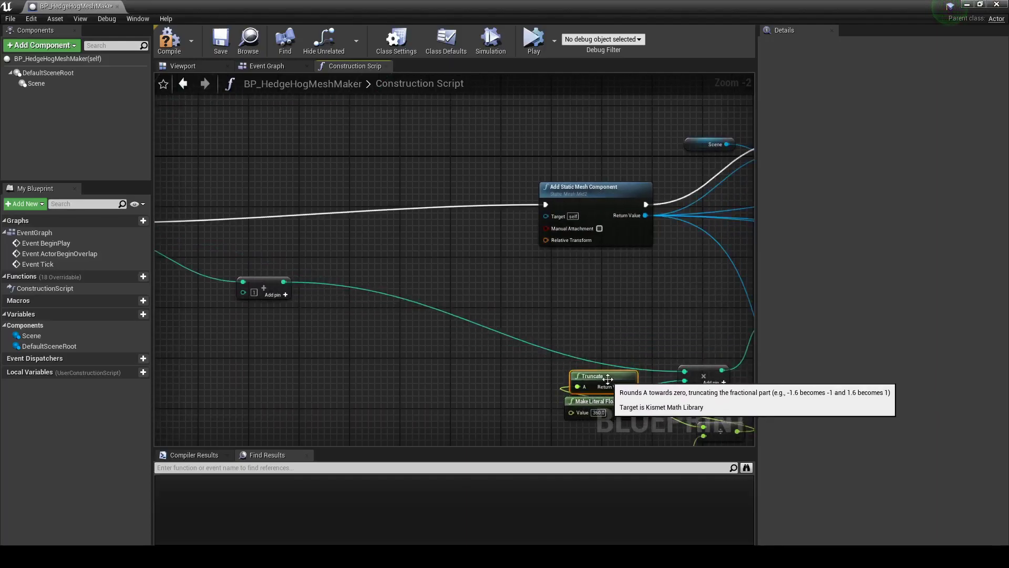
left_click_drag(521, 369, 601, 417)
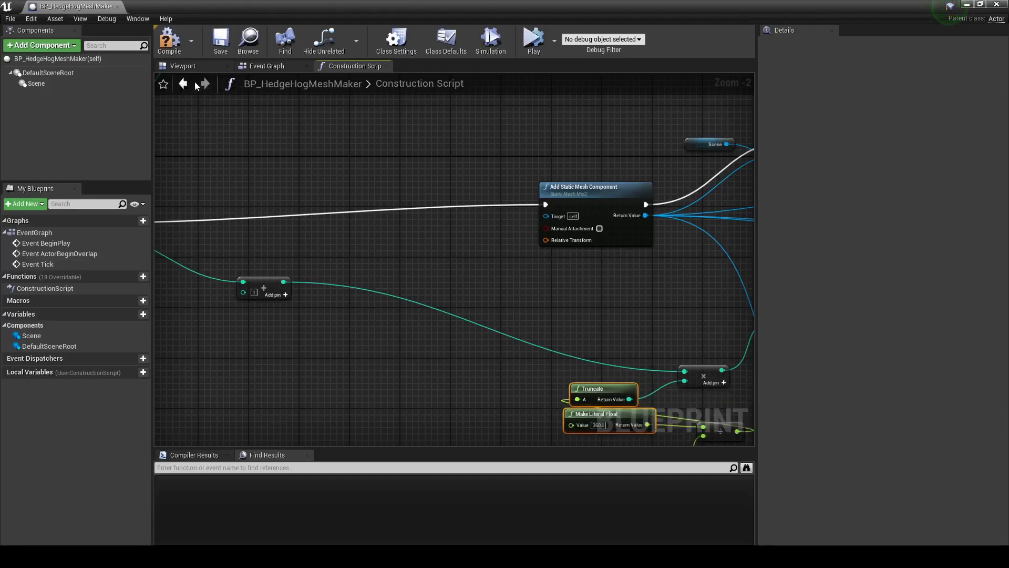
left_click(181, 66)
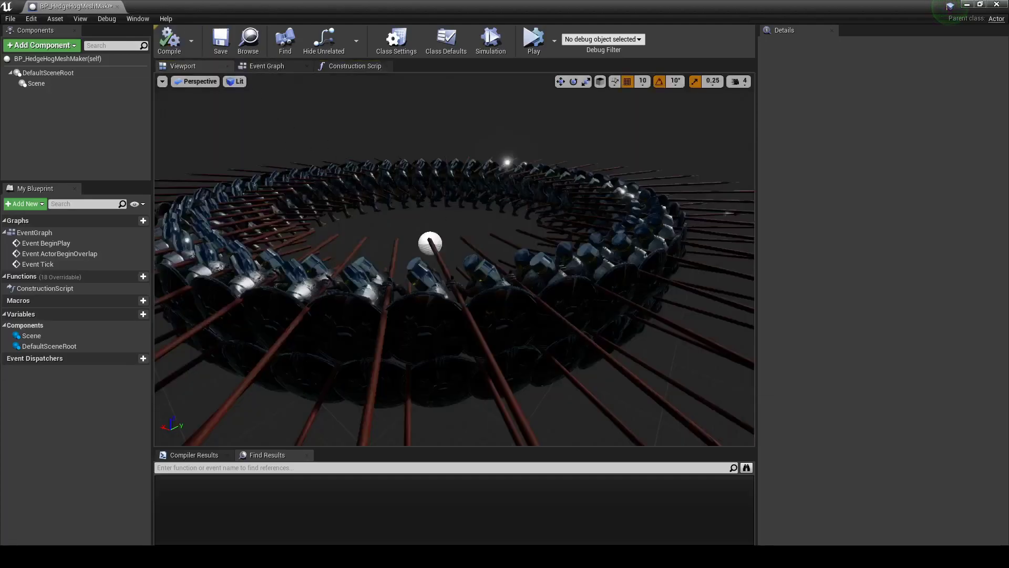
mouse_move(455, 263)
right_mouse_down()
mouse_move(455, 237)
mouse_move(473, 226)
mouse_move(392, 96)
right_mouse_up()
Change the Add node's constant value and preview the denser layered ring in 3D
left_click(355, 66)
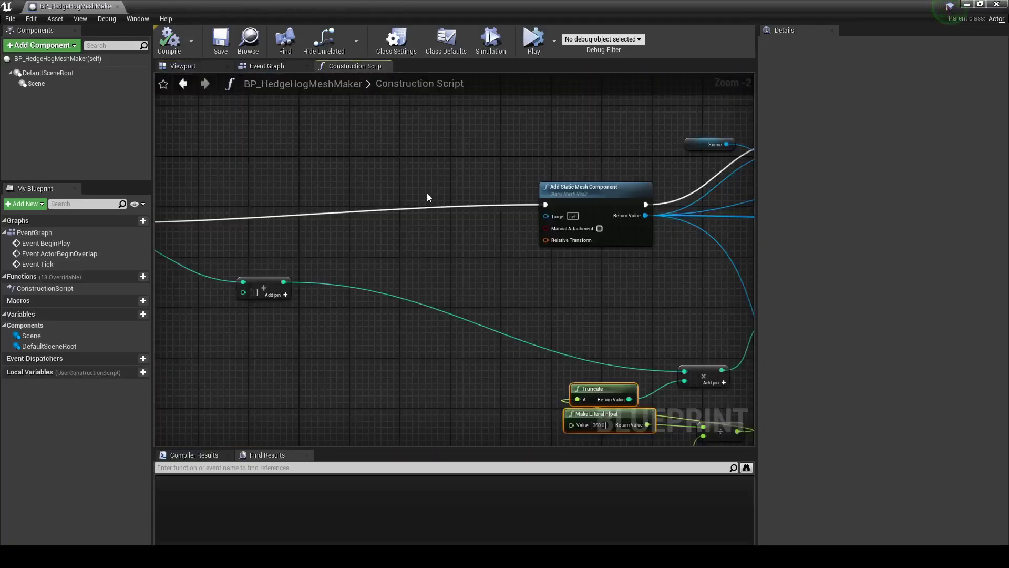
mouse_move(458, 292)
right_mouse_down()
mouse_move(630, 288)
mouse_move(458, 267)
right_mouse_up()
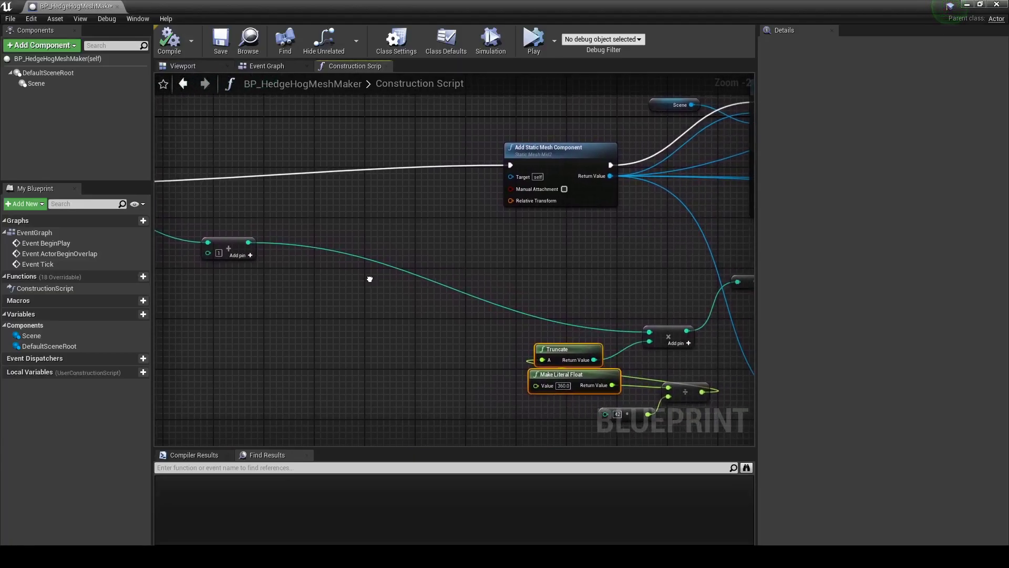
right_click_drag(303, 263, 434, 280)
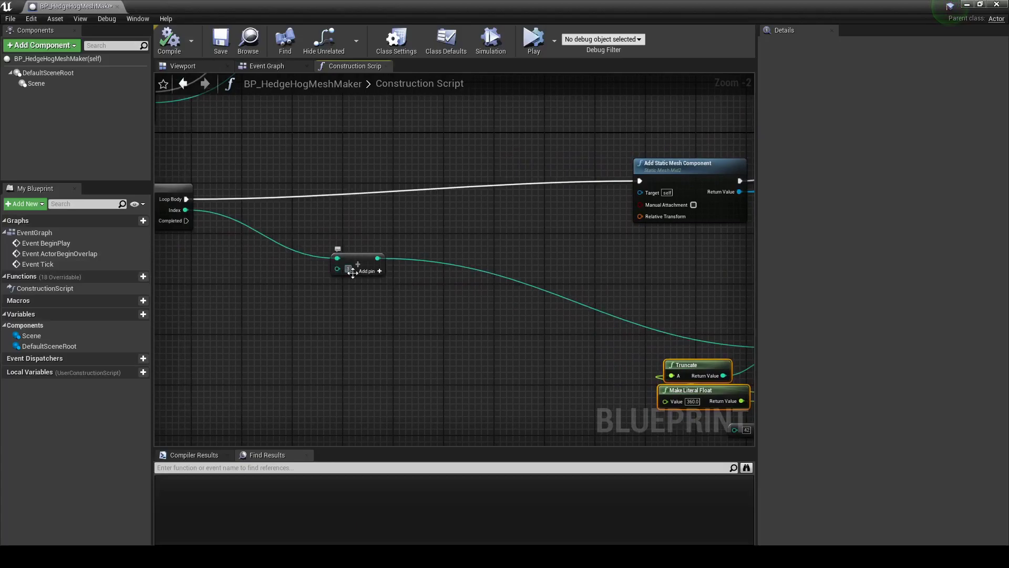
right_click_drag(429, 346, 361, 302)
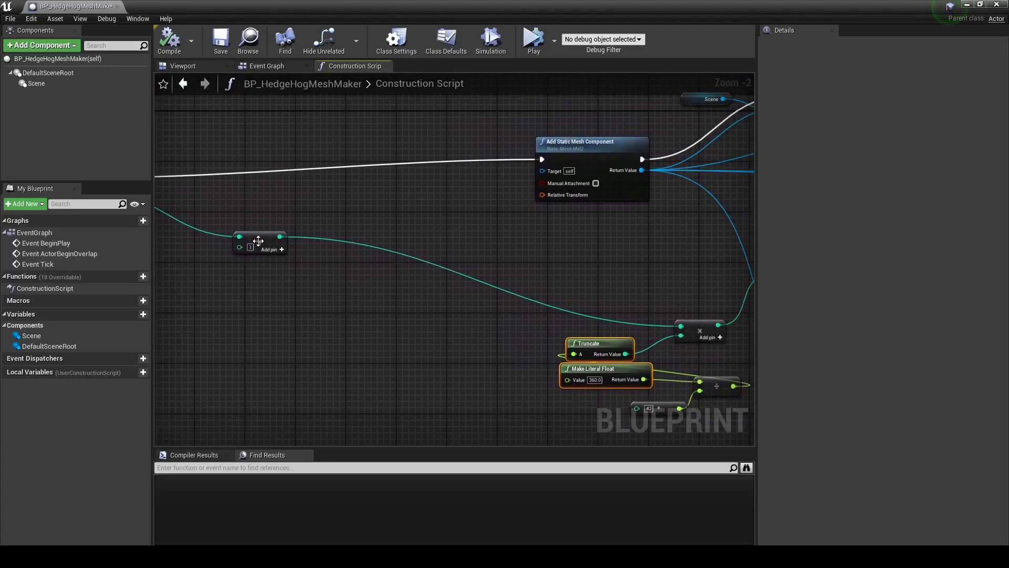
left_click(251, 247)
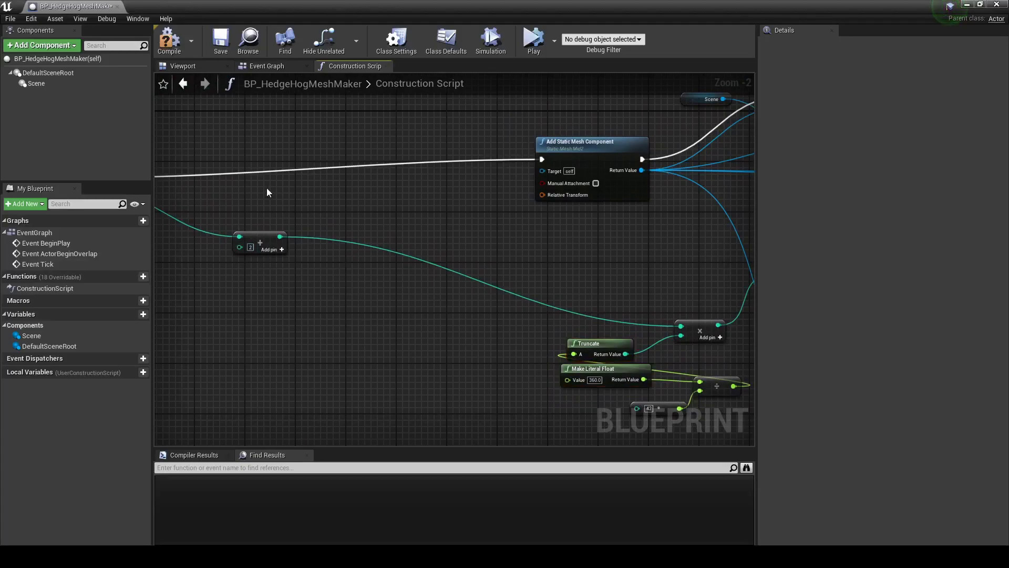
left_click(192, 70)
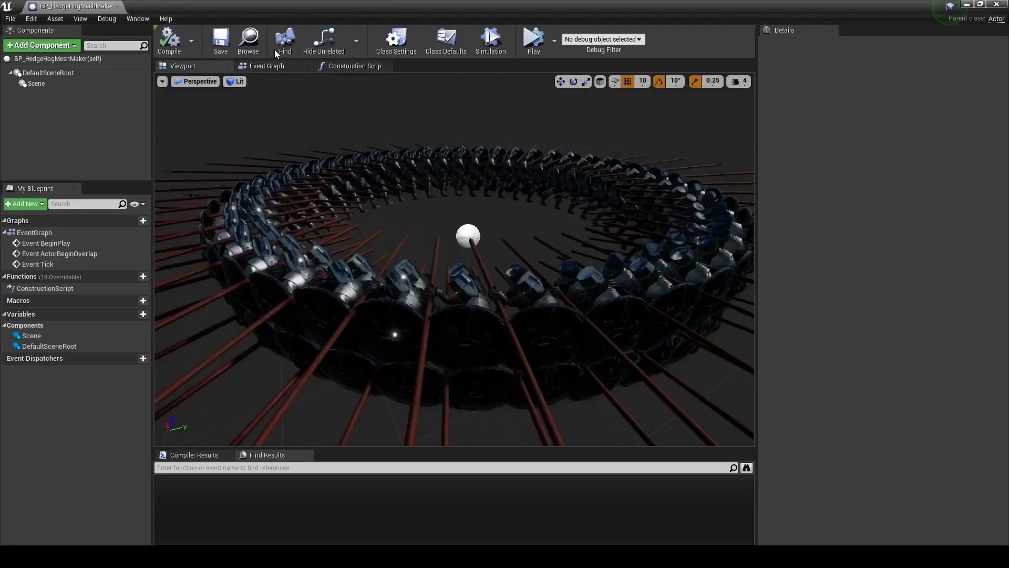
Duplicate the Truncate / Make Literal Float / divide angle nodes and place the copy for the second ring
left_click(340, 67)
scroll(358, 115, "down", 2)
mouse_move(428, 277)
right_mouse_down()
mouse_move(269, 242)
mouse_move(341, 282)
mouse_move(527, 241)
right_mouse_up()
left_click_drag(475, 284, 394, 257)
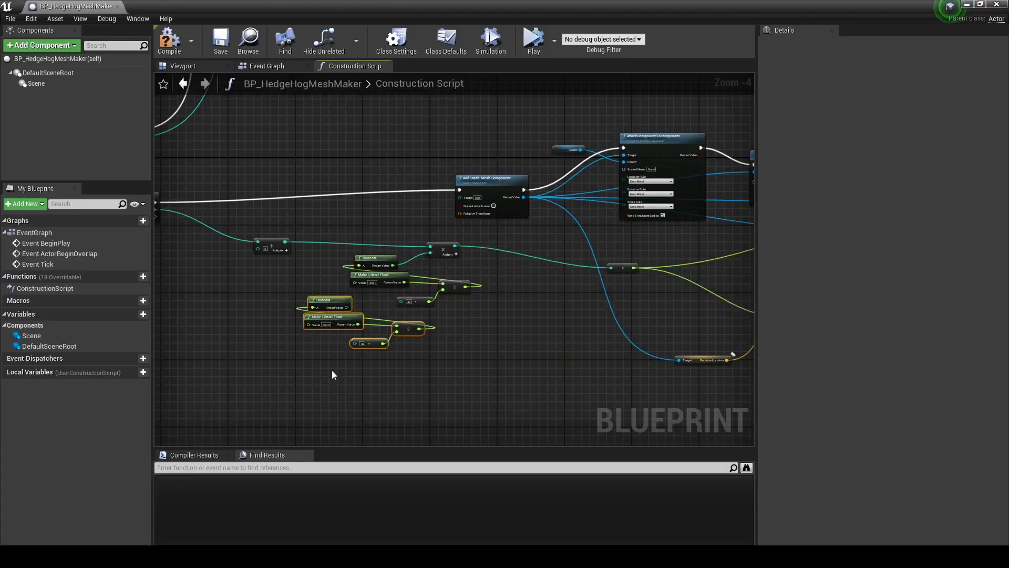
left_click_drag(341, 302, 494, 321)
scroll(508, 305, "up", 3)
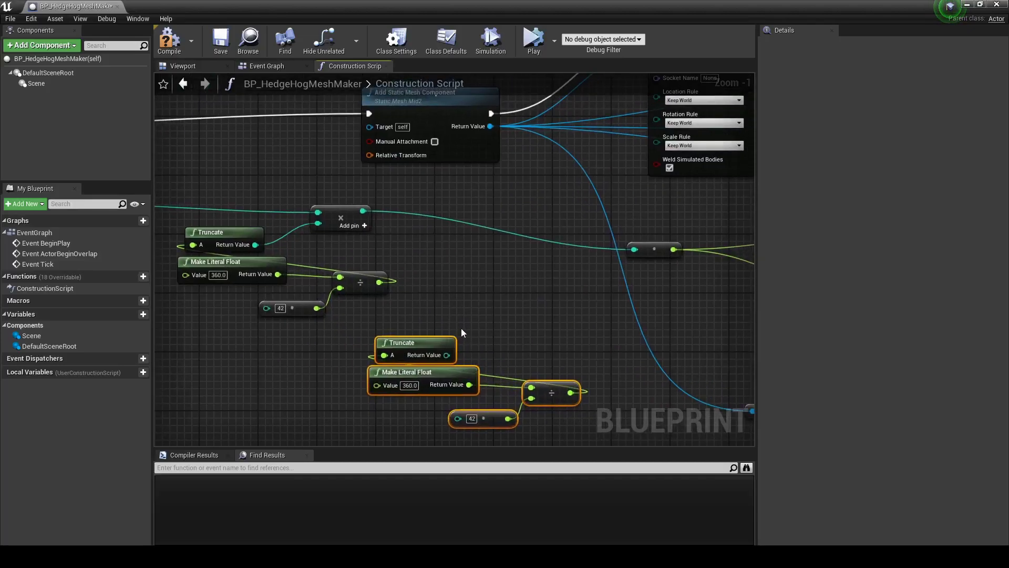
left_click_drag(421, 338, 451, 331)
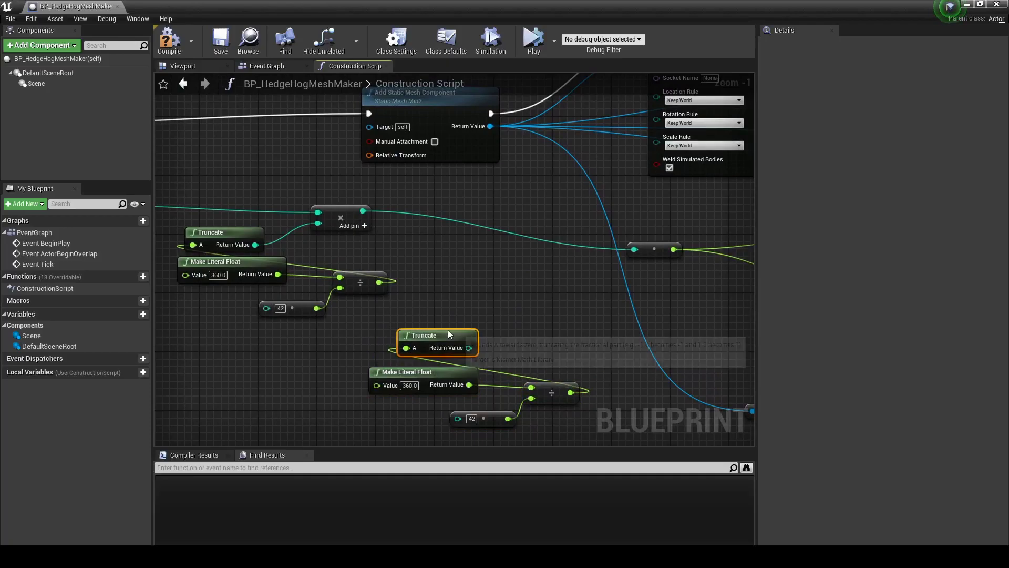
Add an integer + integer node from the add pin and wire Truncate's result into it
mouse_move(366, 239)
right_mouse_down()
mouse_move(232, 226)
mouse_move(355, 235)
right_mouse_up()
scroll(572, 299, "down", 2)
scroll(345, 294, "up", 1)
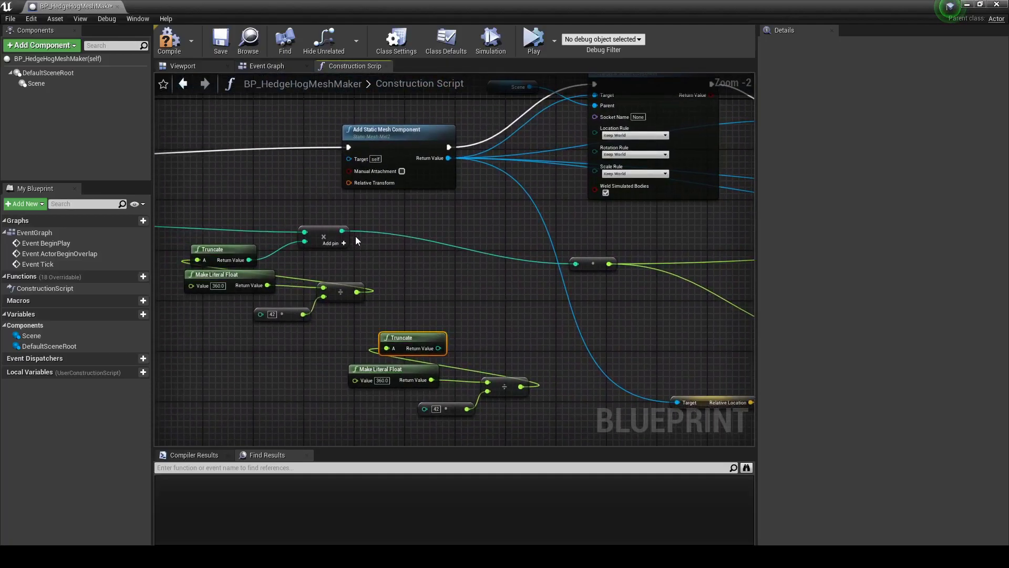
left_click_drag(342, 230, 452, 290)
type("+")
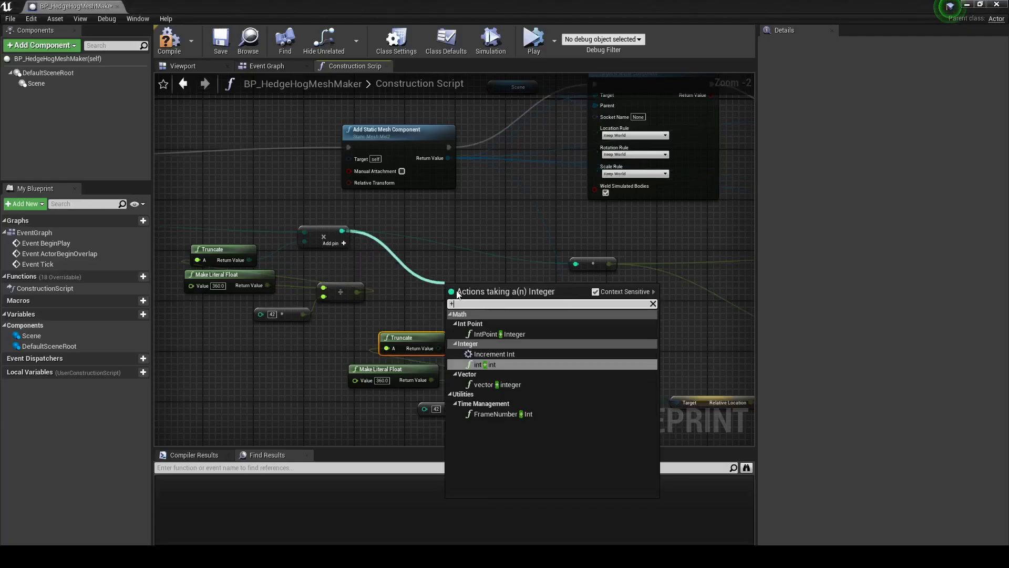
left_click(525, 342)
mouse_move(439, 348)
left_mouse_down()
mouse_move(449, 297)
mouse_move(576, 263)
left_mouse_up()
Set the lower For Loop's Last Index to 44, giving 45 meshes, check the preview, and compile
left_click(184, 66)
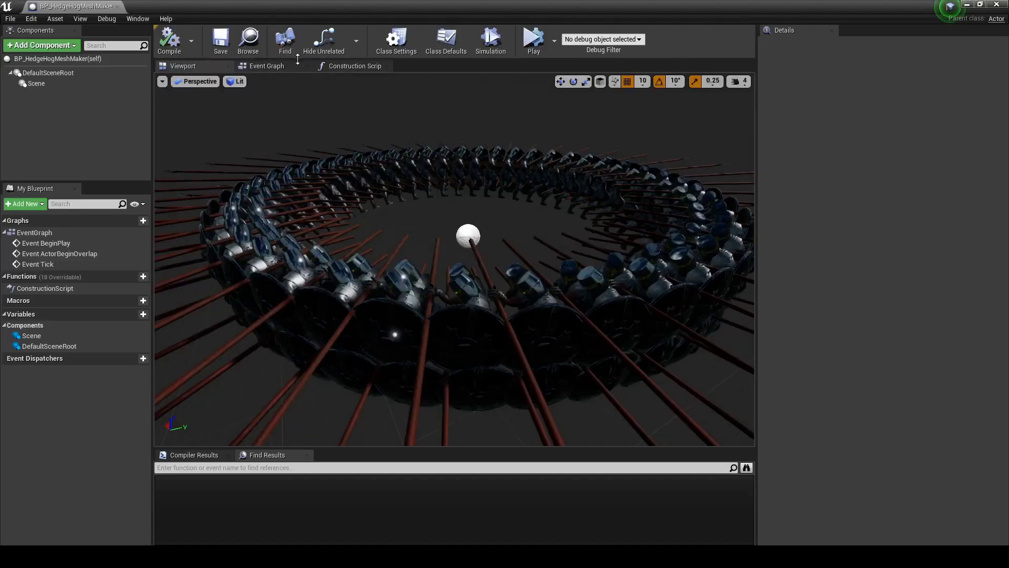
left_click(351, 66)
type("44")
key("Return")
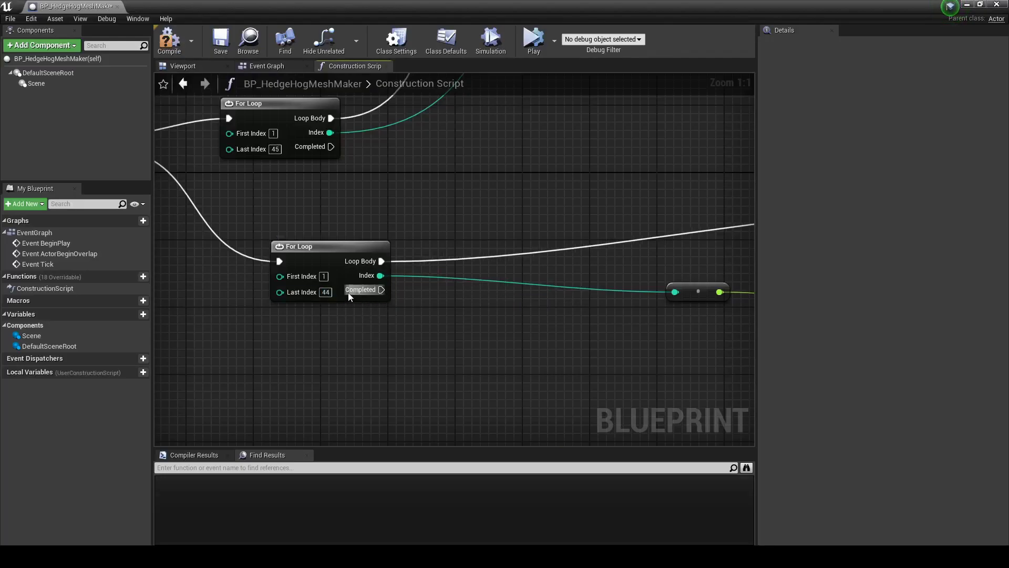
left_click(324, 291)
type("4")
left_click(184, 67)
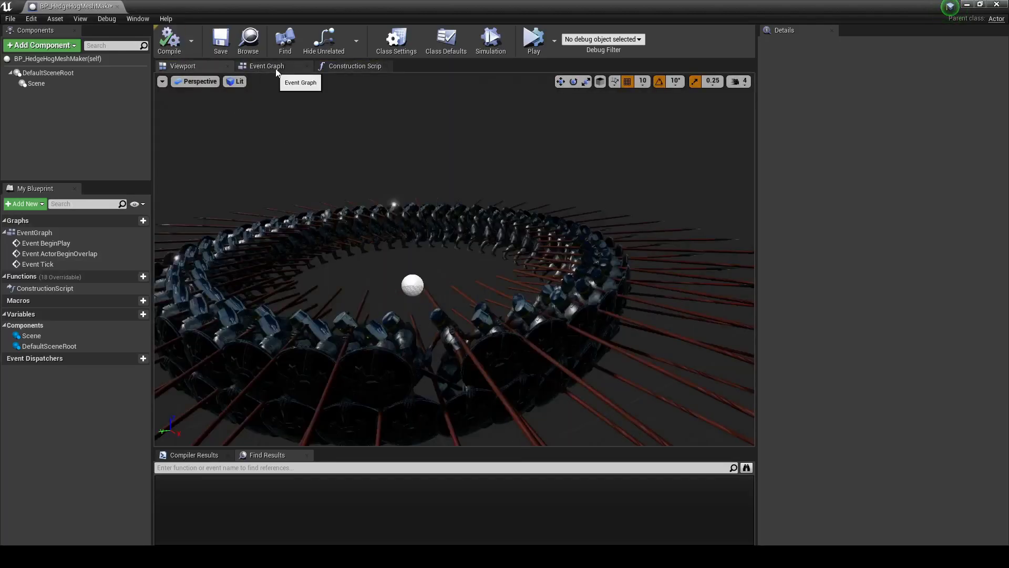
left_click(354, 68)
left_click(327, 298)
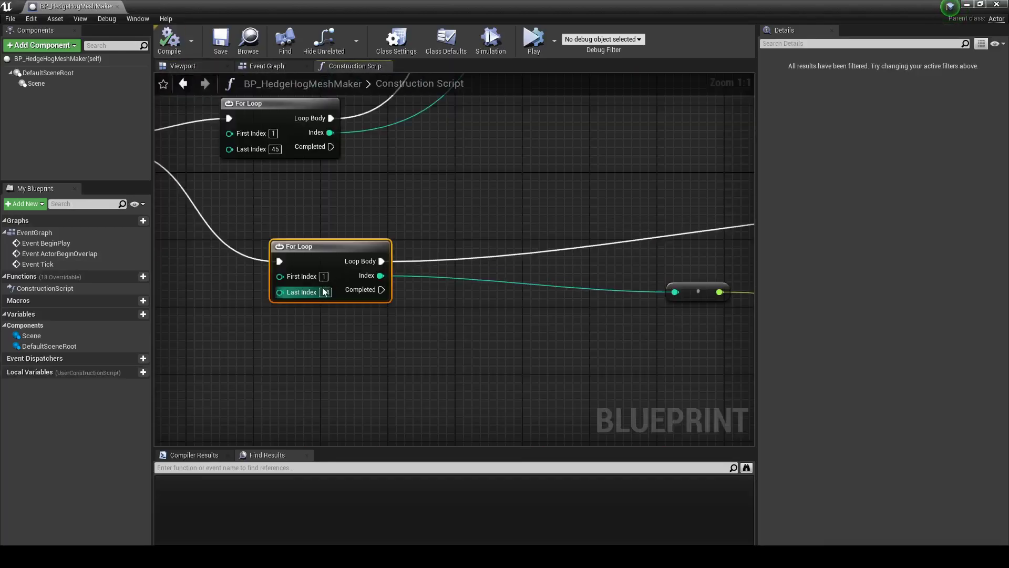
type("5")
left_click(426, 354)
left_click(202, 69)
Orbit the Viewport close to the compiled rings and up to an overhead view, then return to Construction Script
left_click(169, 42)
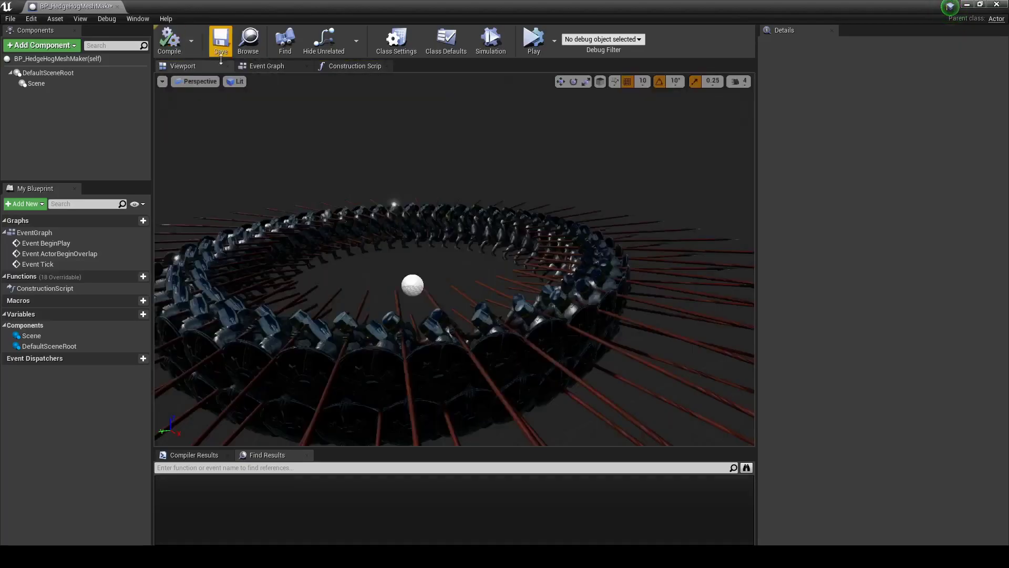
mouse_move(455, 263)
right_mouse_down()
mouse_move(454, 294)
mouse_move(368, 284)
mouse_move(400, 263)
mouse_move(399, 247)
right_mouse_up()
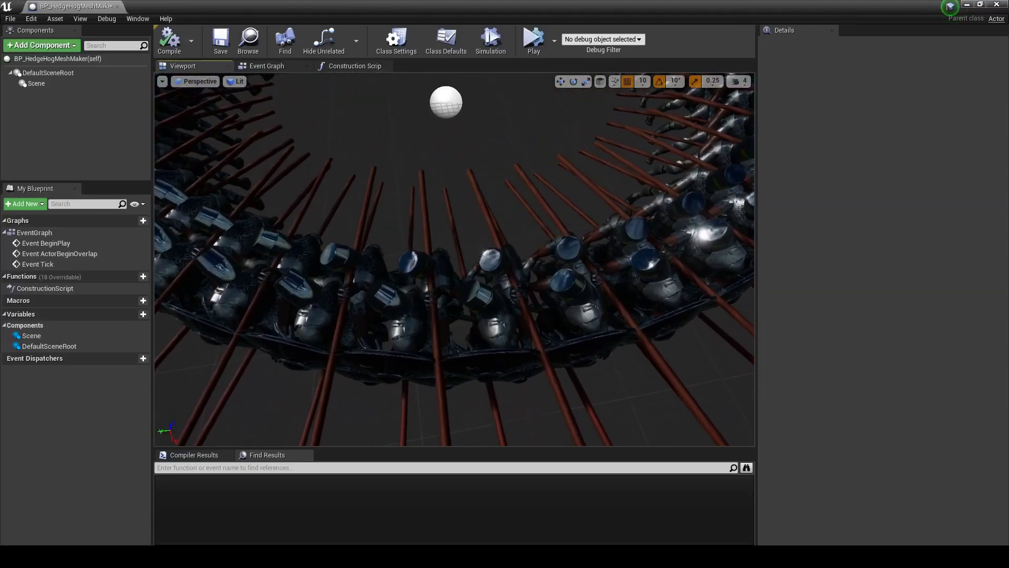
right_click_drag(460, 137, 459, 137)
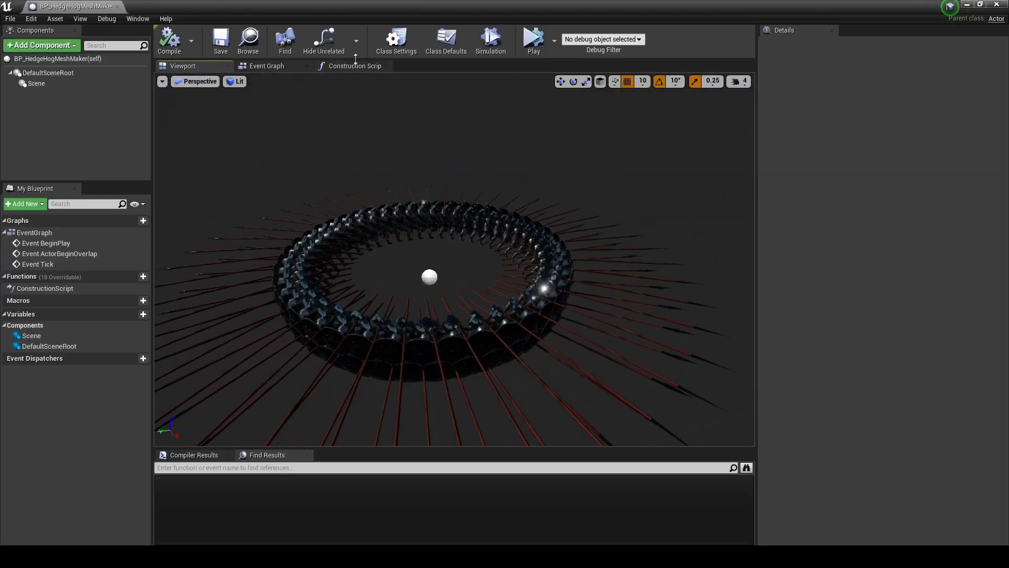
left_click(358, 65)
scroll(280, 246, "up", 2)
Select the second ring's node chain and copy-paste a duplicate below it
scroll(280, 246, "up", 3)
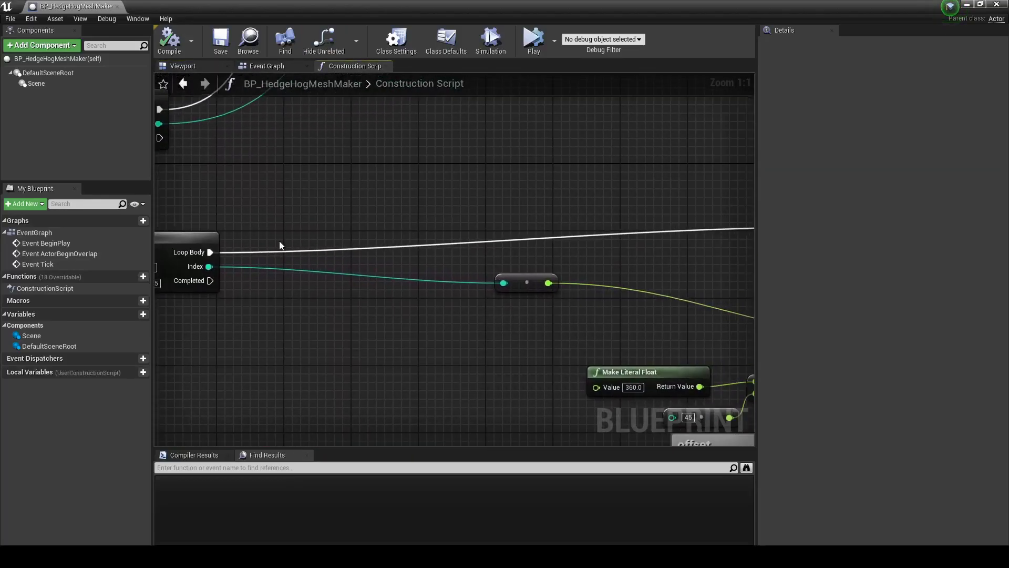
scroll(280, 245, "down", 4)
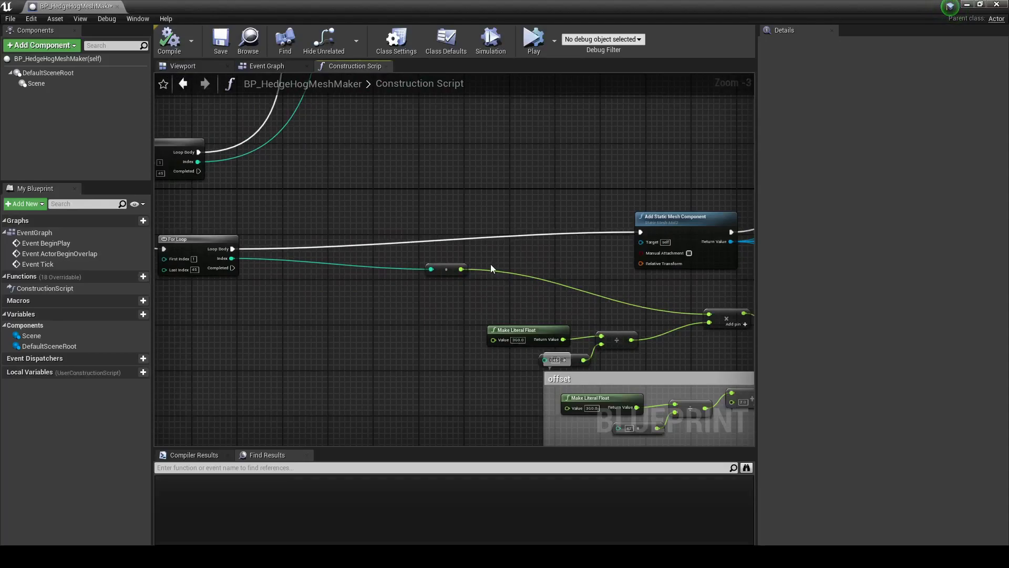
scroll(475, 264, "down", 3)
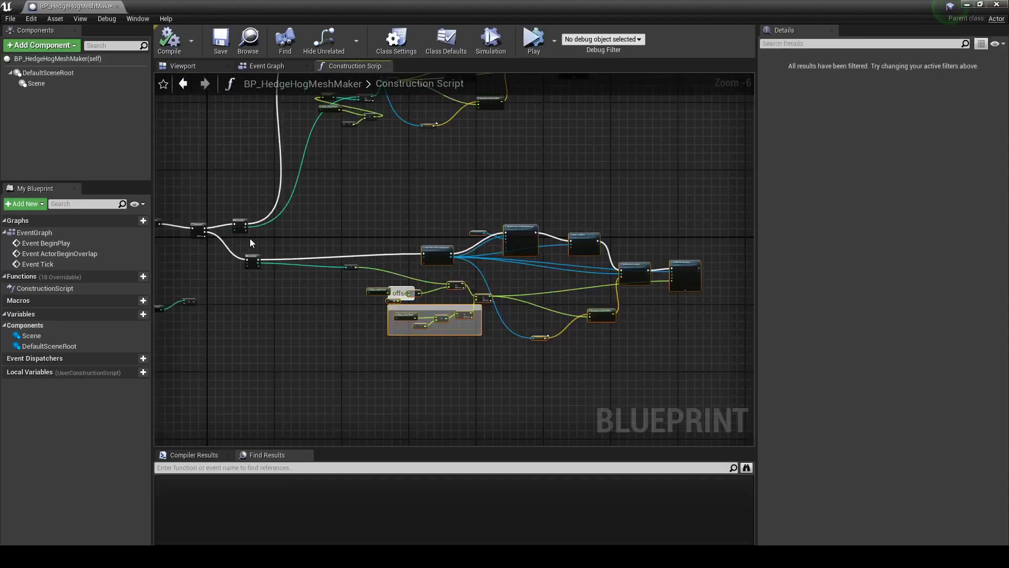
left_click_drag(251, 240, 428, 307)
right_click_drag(343, 374, 416, 261)
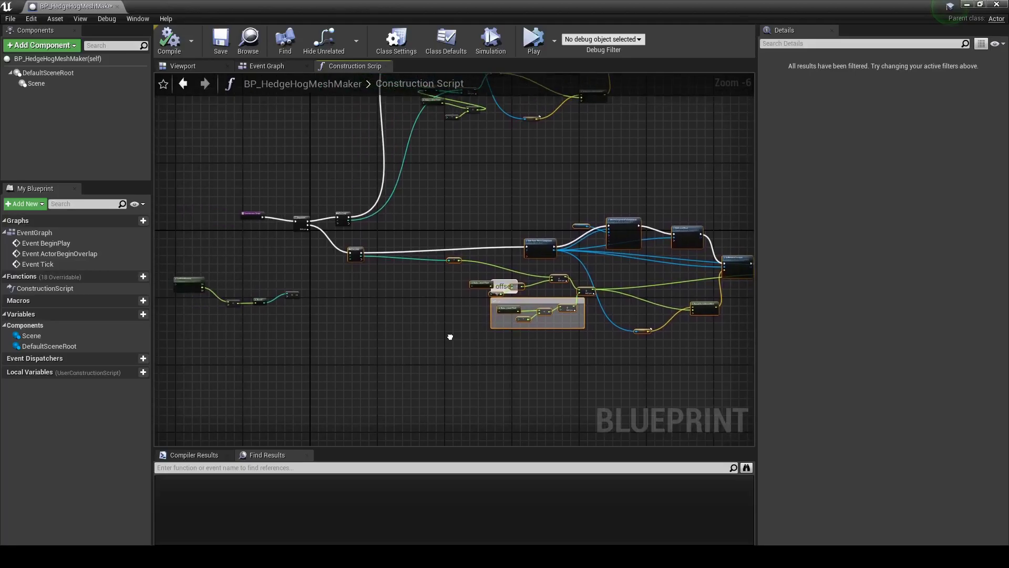
key("ctrl+c")
key("ctrl+v")
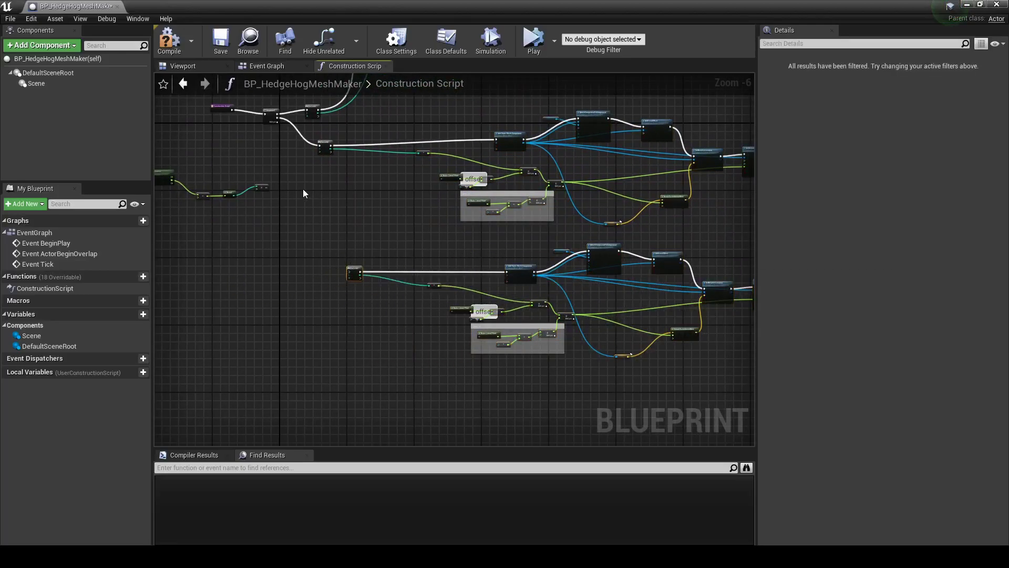
Wire the Sequence's Then 2 output into the duplicate For Loop's exec input
scroll(303, 186, "up", 4)
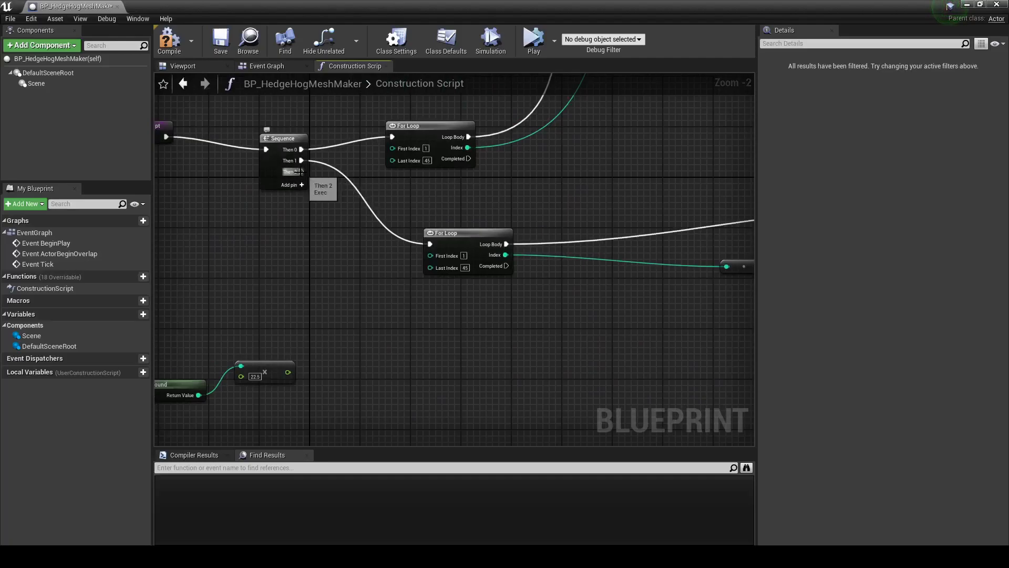
left_click_drag(300, 171, 522, 190)
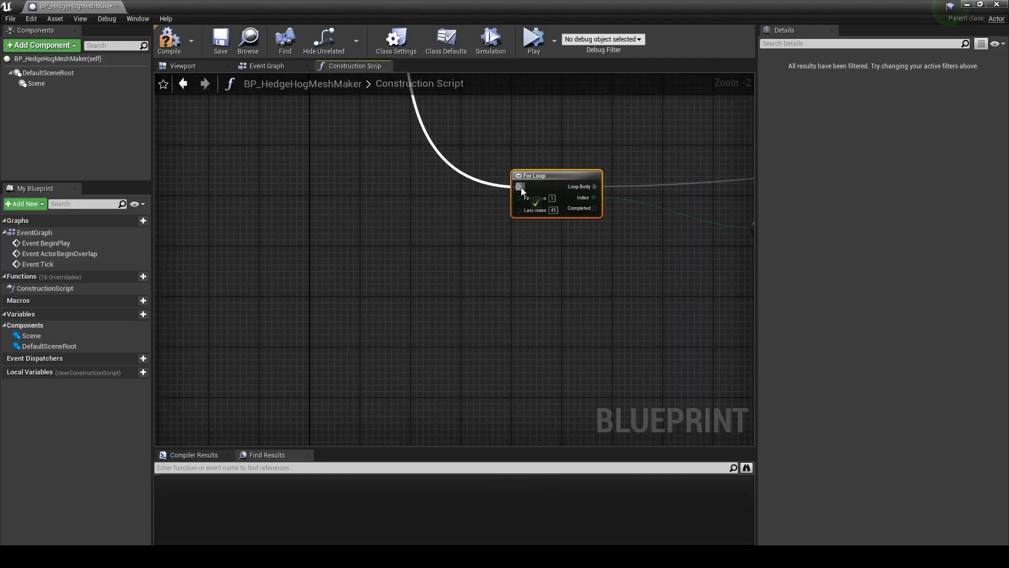
scroll(601, 314, "down", 3)
scroll(528, 255, "up", 2)
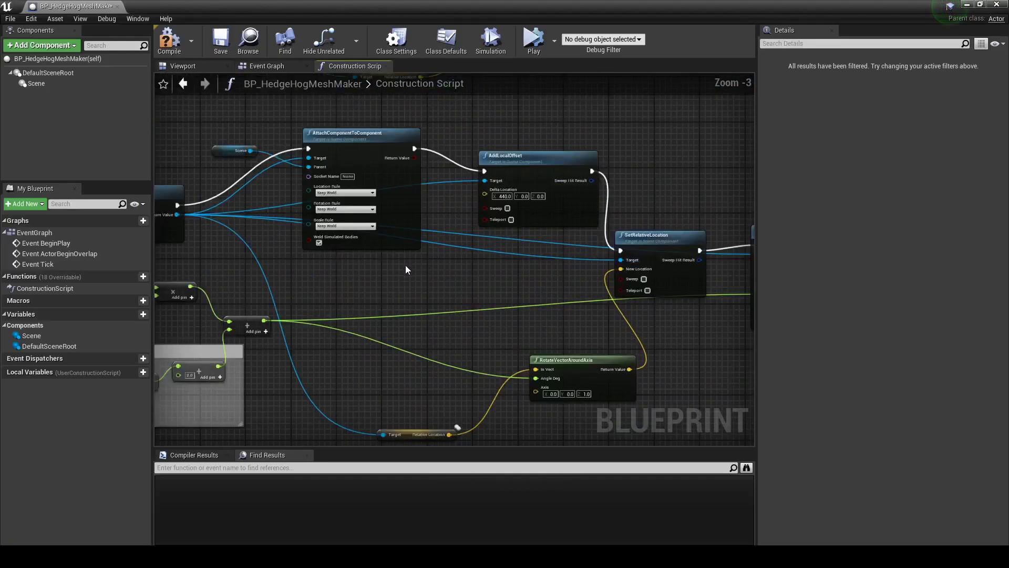
Set the second ring's Add Static Mesh Component to spawn Up3 instead of Mid2
scroll(436, 307, "down", 1)
right_click_drag(354, 318, 280, 337)
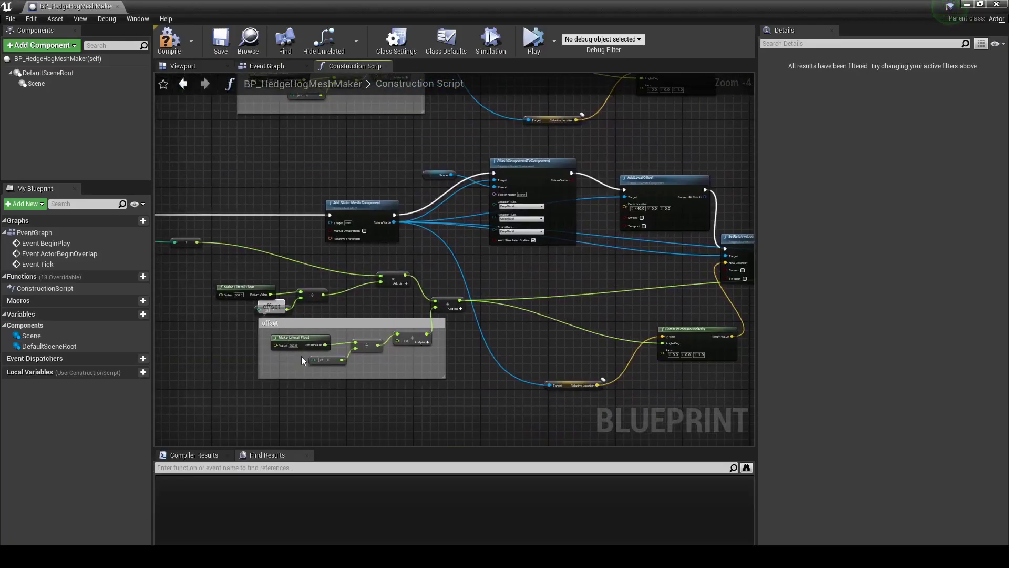
scroll(575, 276, "up", 2)
right_click_drag(575, 275, 354, 320)
right_click_drag(350, 359, 545, 340)
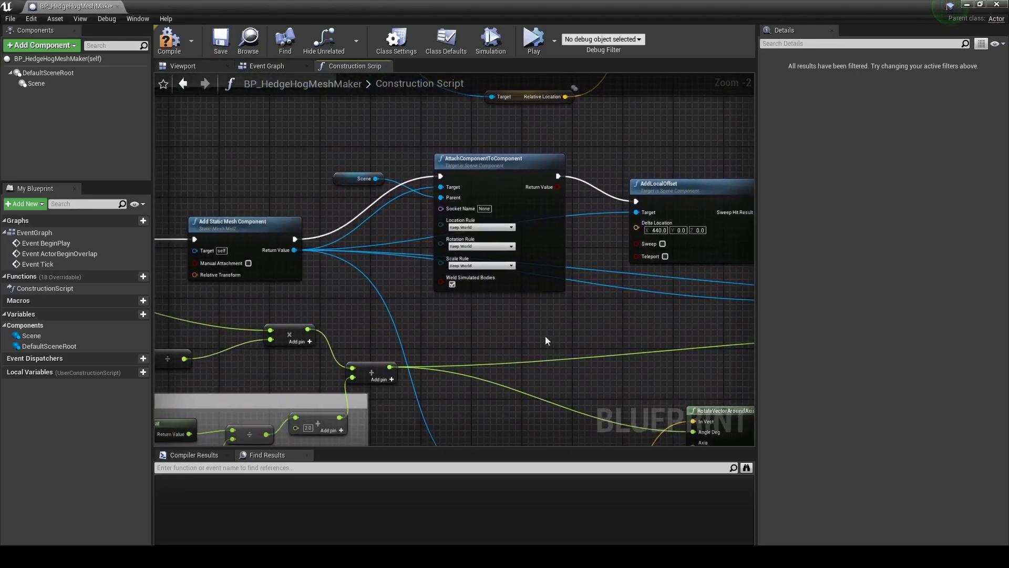
left_click(239, 225)
left_click(909, 154)
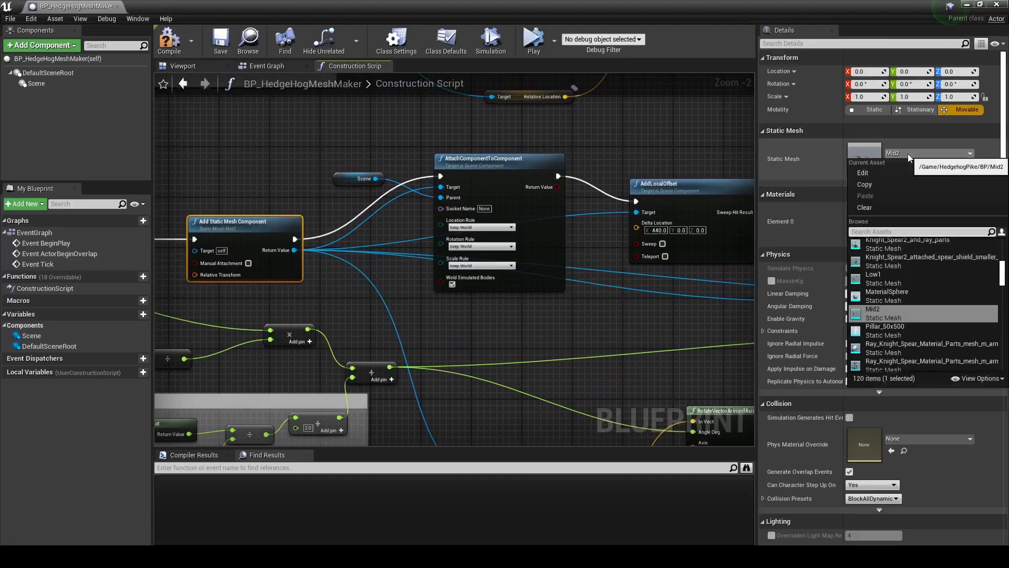
type("up")
left_click(904, 245)
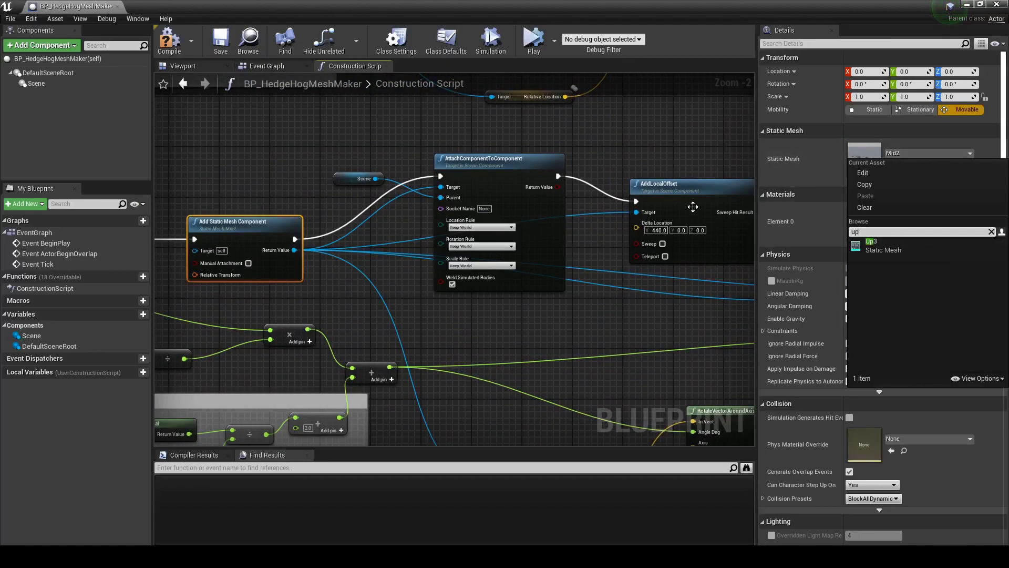
Preview the spiked ring in the Viewport from closer in
scroll(905, 245, "down", 1)
right_click_drag(603, 324, 653, 349)
scroll(653, 349, "down", 3)
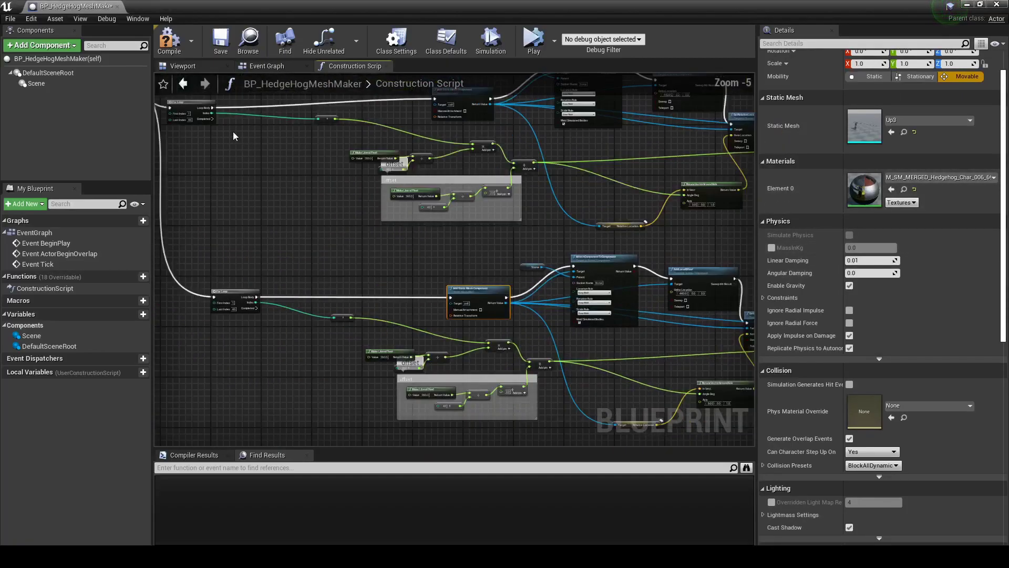
left_click(196, 65)
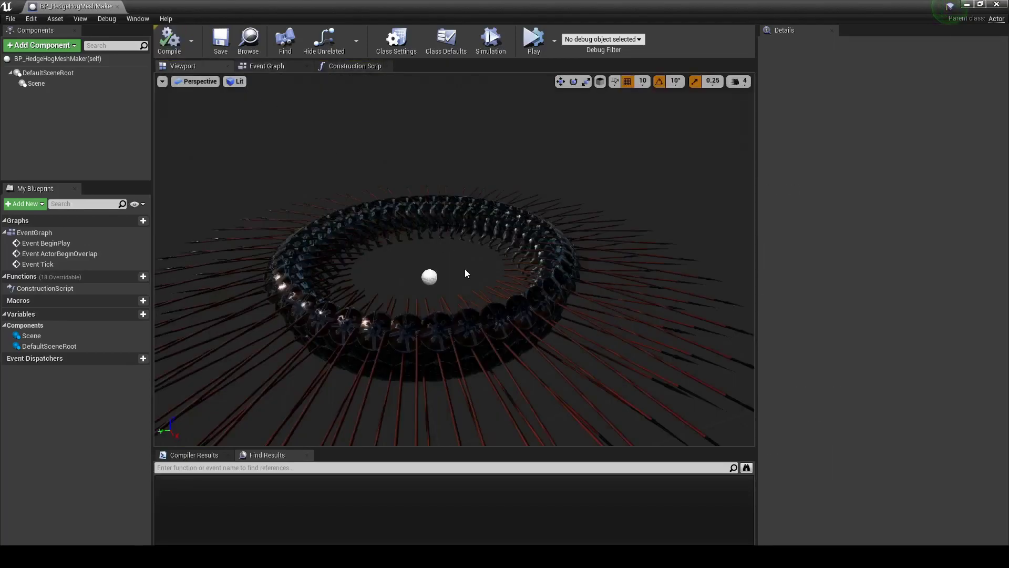
mouse_move(467, 272)
left_mouse_down()
mouse_move(452, 210)
mouse_move(463, 215)
left_mouse_up()
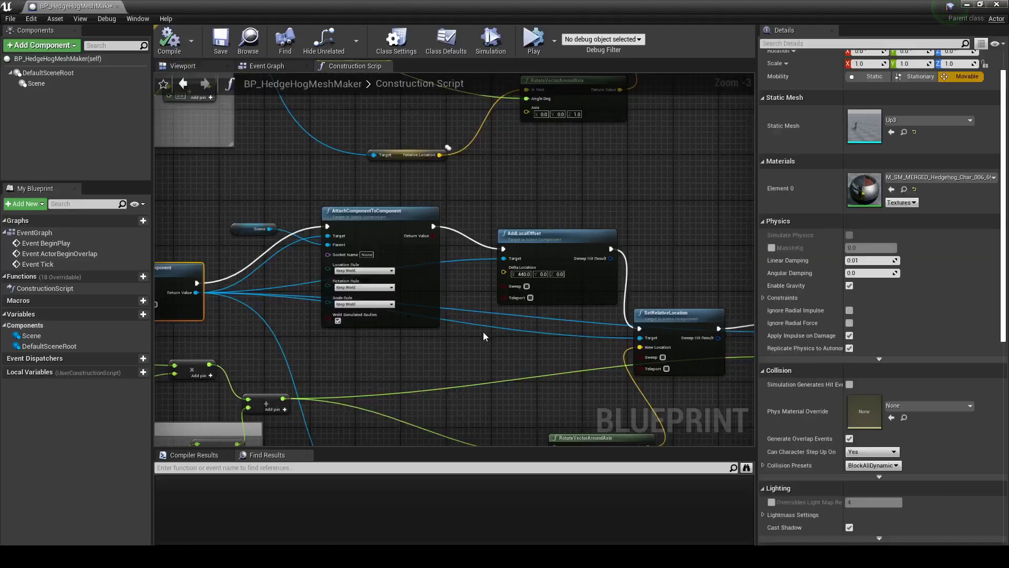
scroll(499, 339, "down", 1)
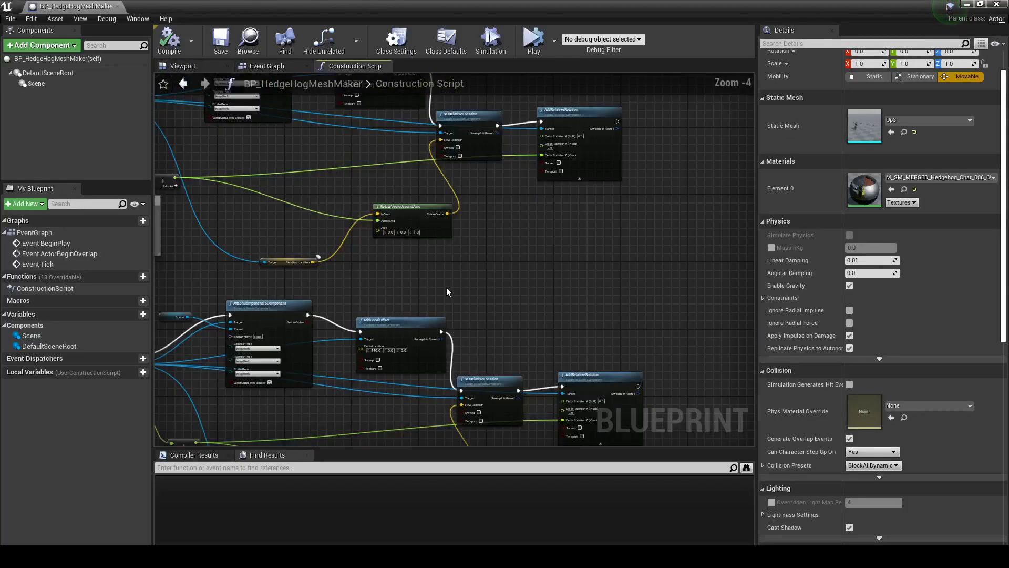
Change AddLocalOffset's Delta Location X from 440 to 360.0
right_click_drag(447, 312, 530, 317)
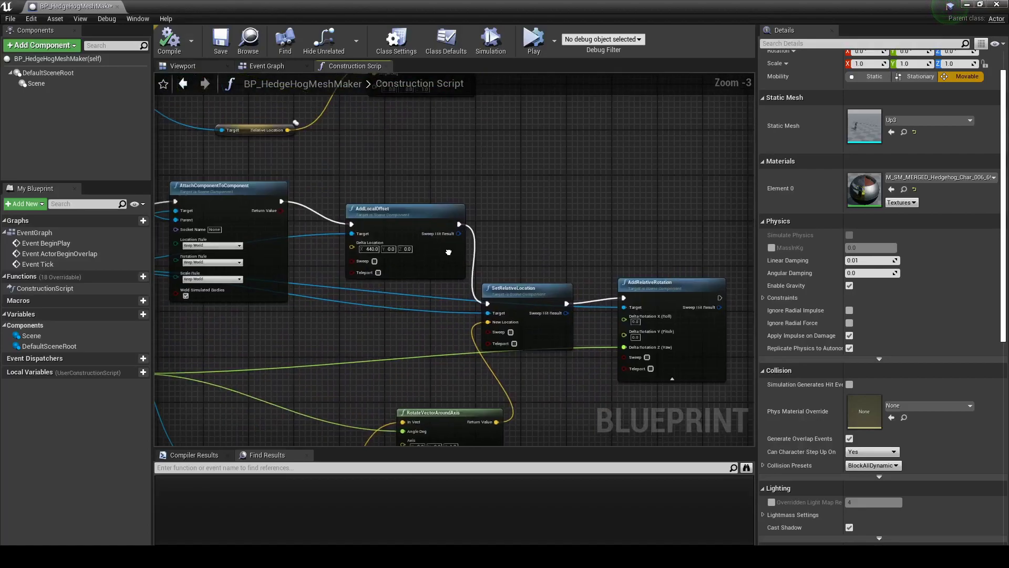
scroll(530, 317, "up", 1)
scroll(530, 317, "down", 1)
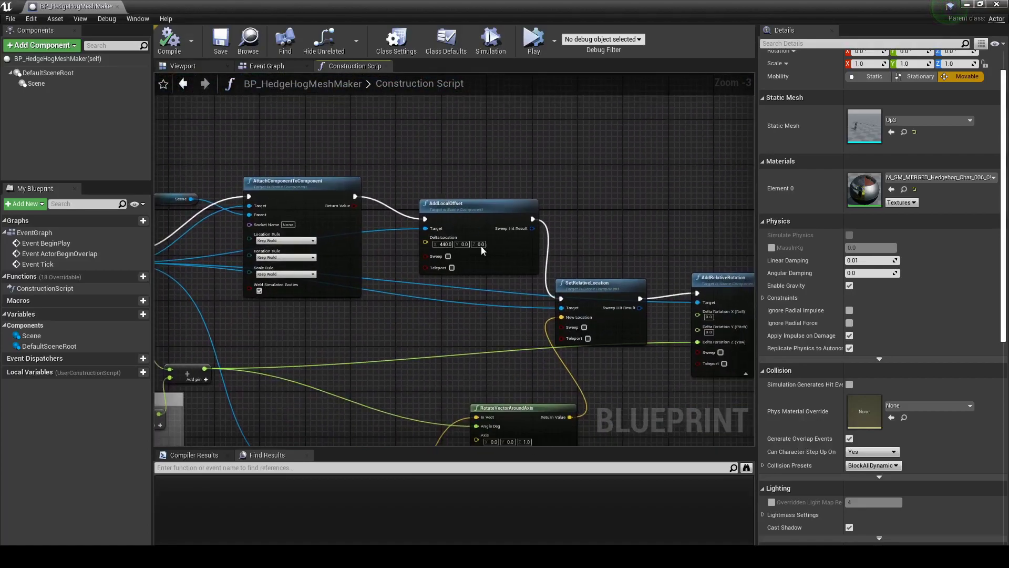
scroll(471, 164, "down", 3)
scroll(369, 315, "up", 3)
scroll(369, 316, "up", 2)
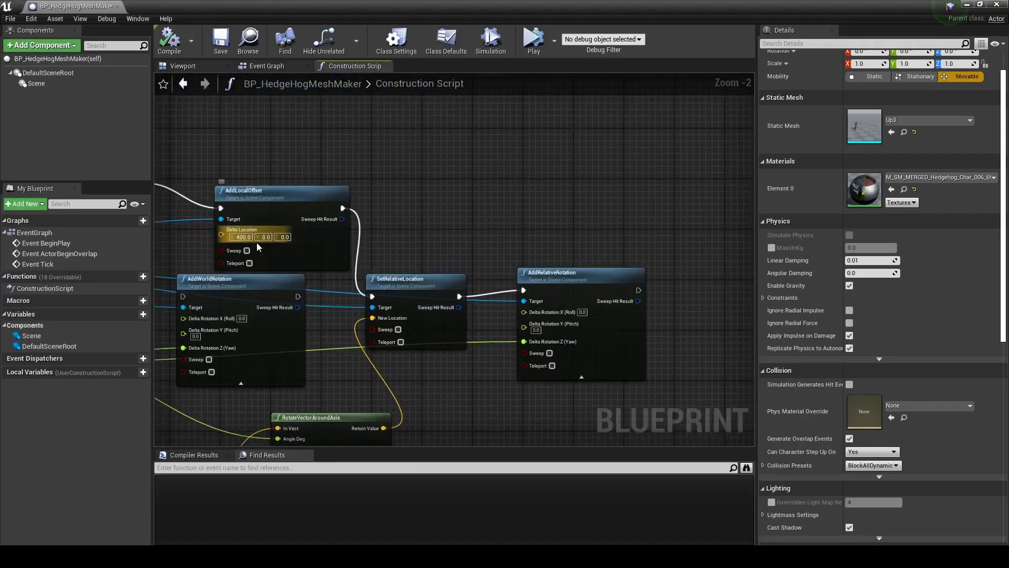
scroll(258, 247, "down", 2)
right_click_drag(258, 247, 504, 297)
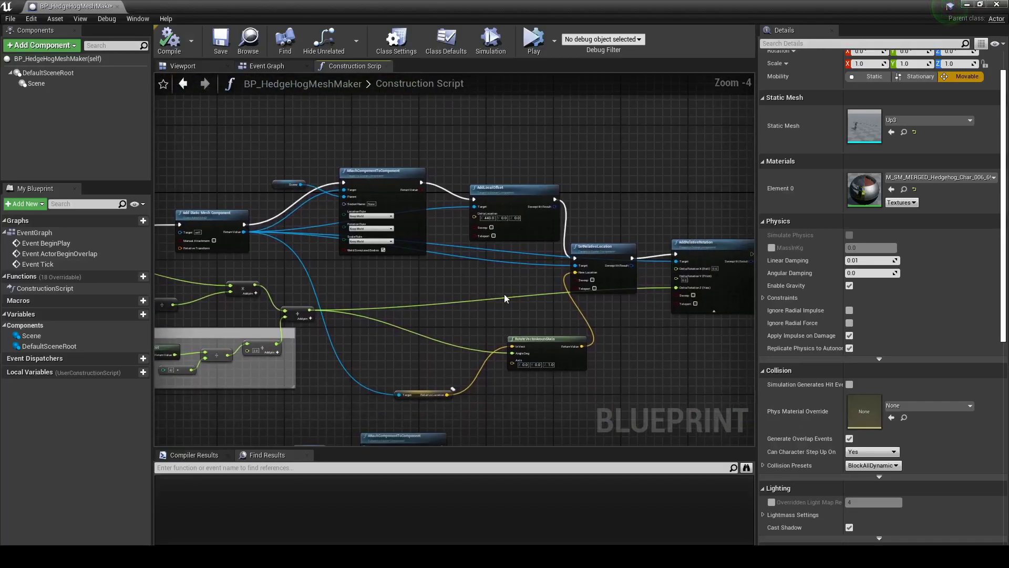
scroll(504, 284, "up", 2)
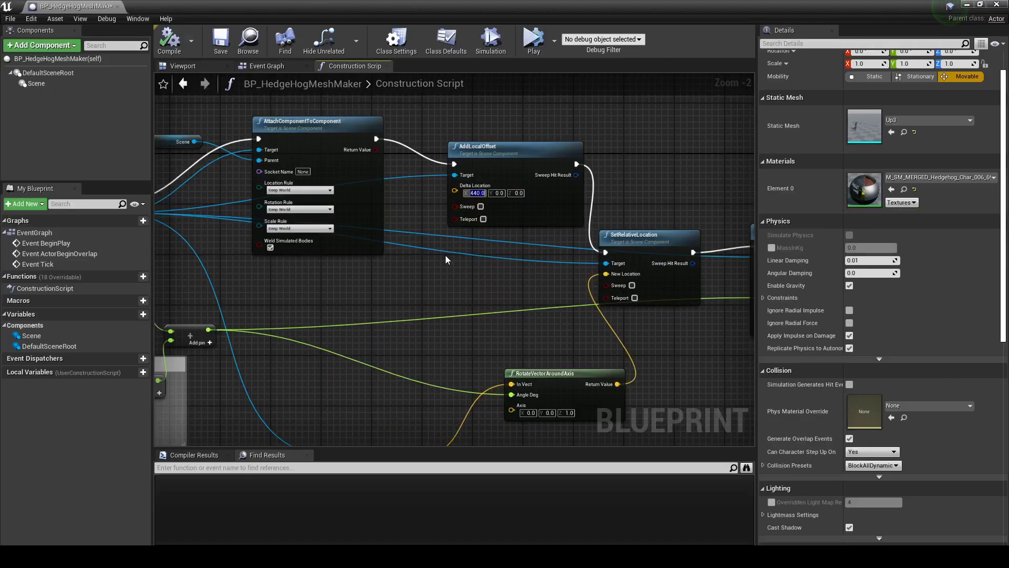
type("360")
left_click(502, 213)
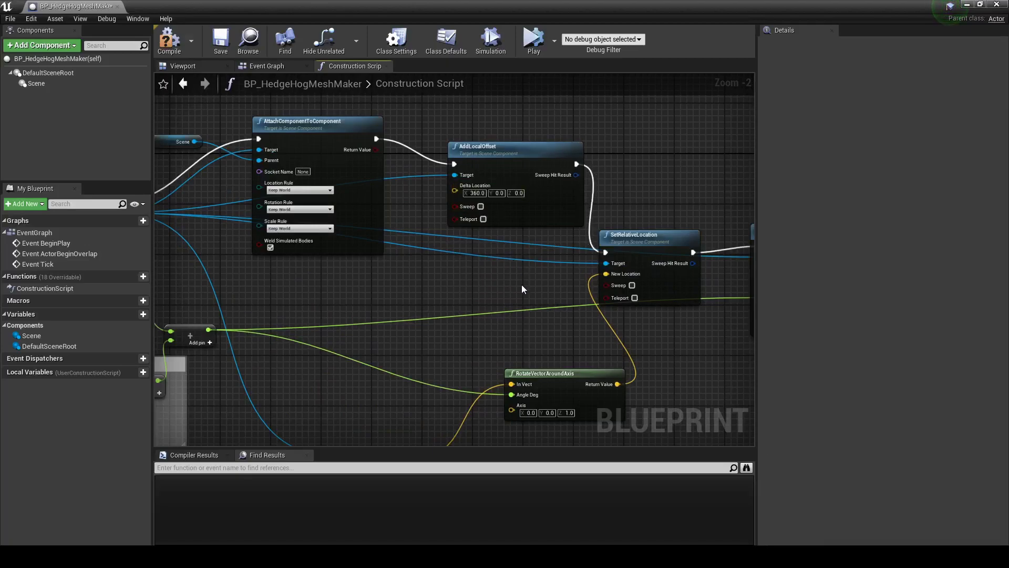
Recompile the Blueprint and check the denser inner ring in the Viewport
right_click_drag(561, 322, 463, 288)
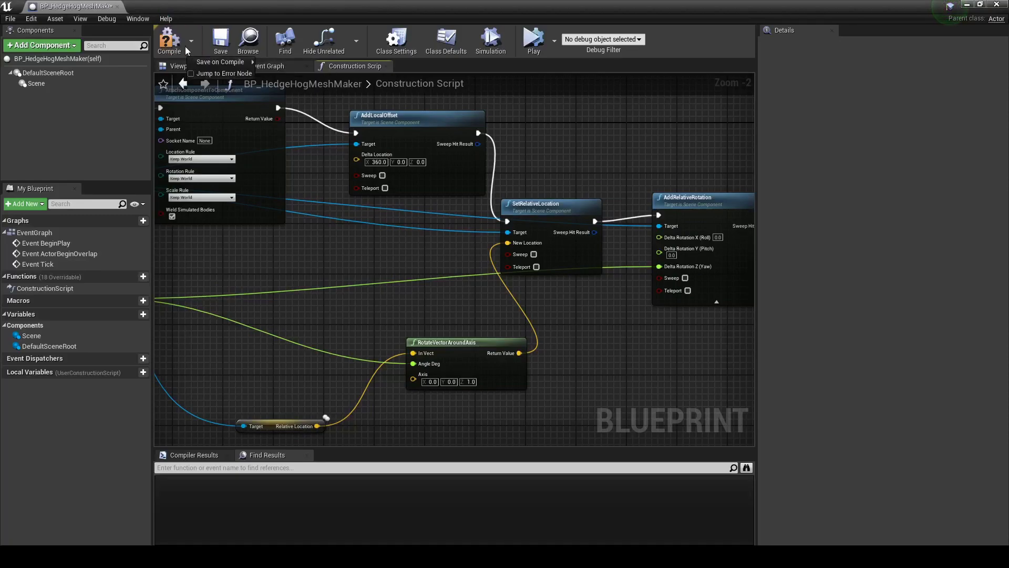
left_click(188, 66)
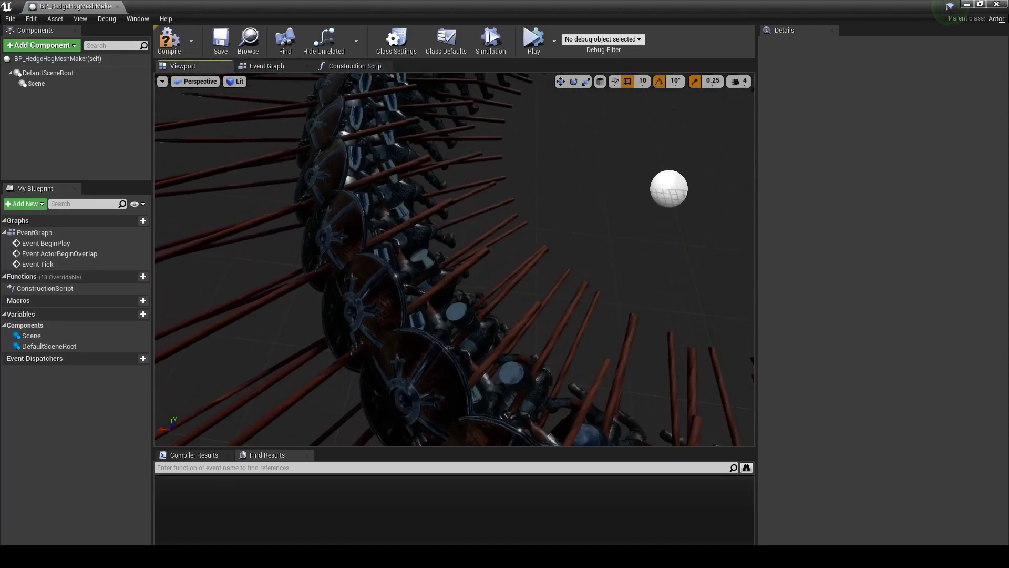
left_click(170, 39)
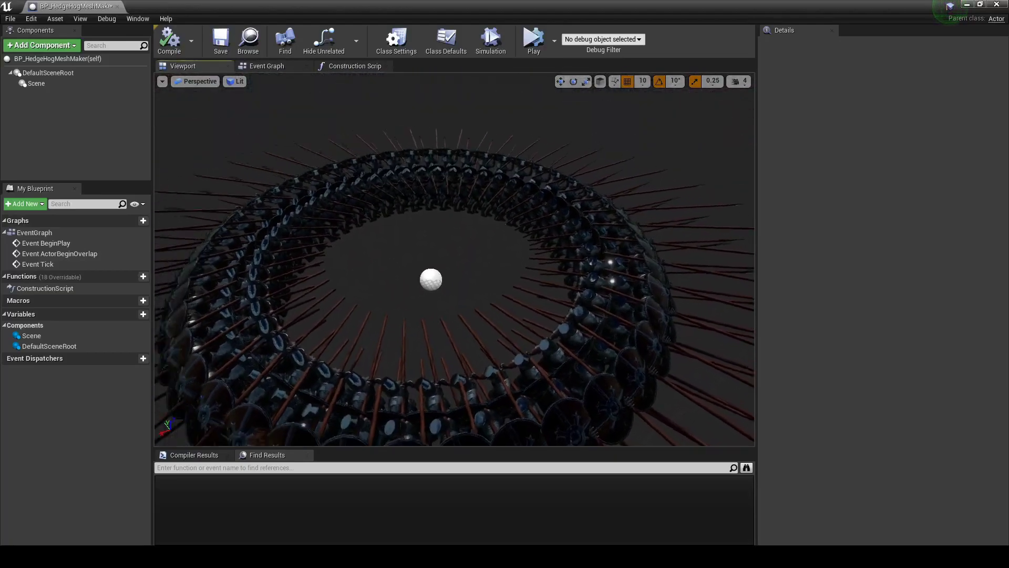
left_click(360, 67)
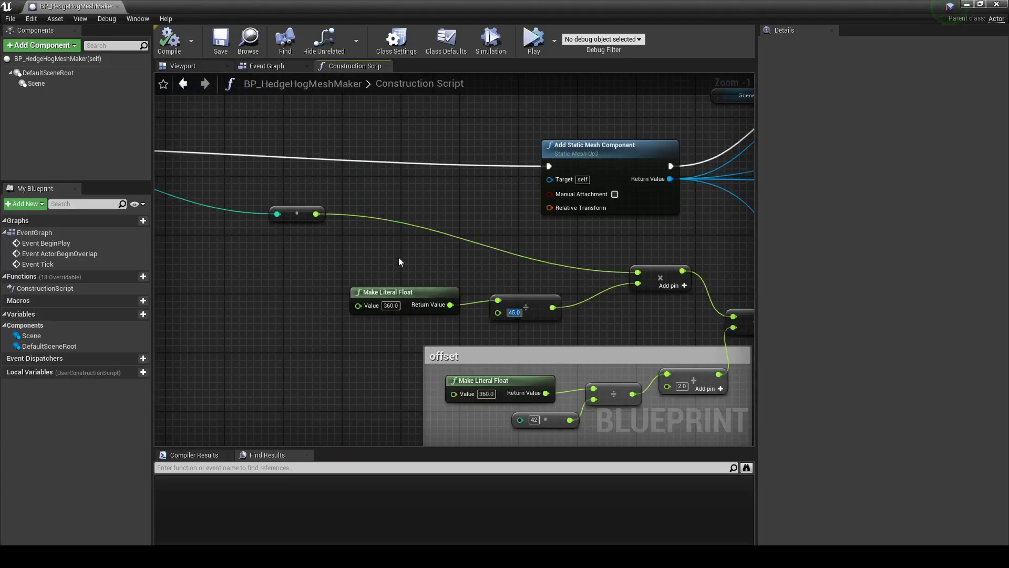
Orbit the ring preview and recompile with the raised For Loop mesh count
scroll(398, 261, "down", 3)
right_click_drag(399, 262, 569, 233)
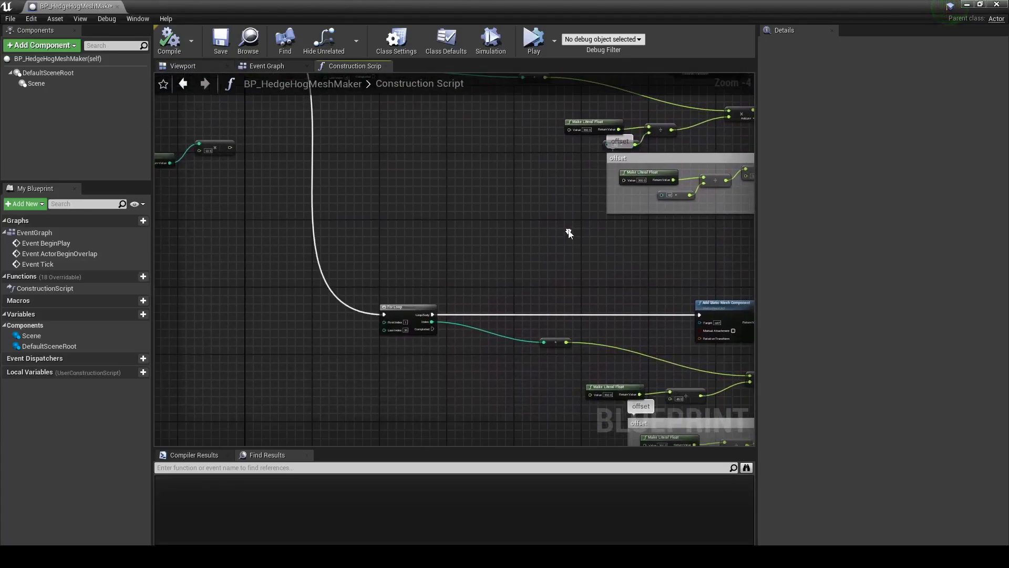
scroll(405, 342, "up", 4)
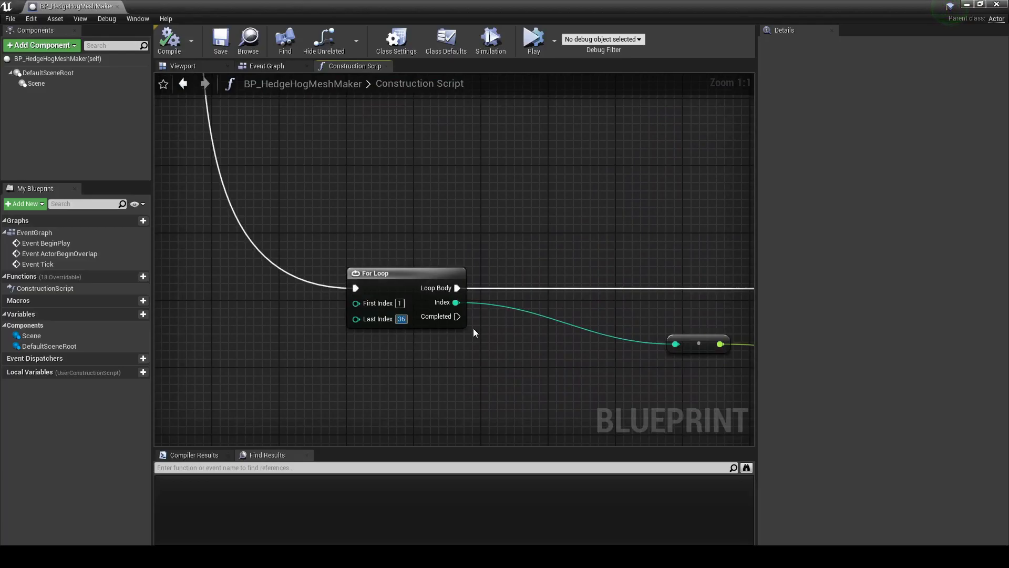
left_click(182, 66)
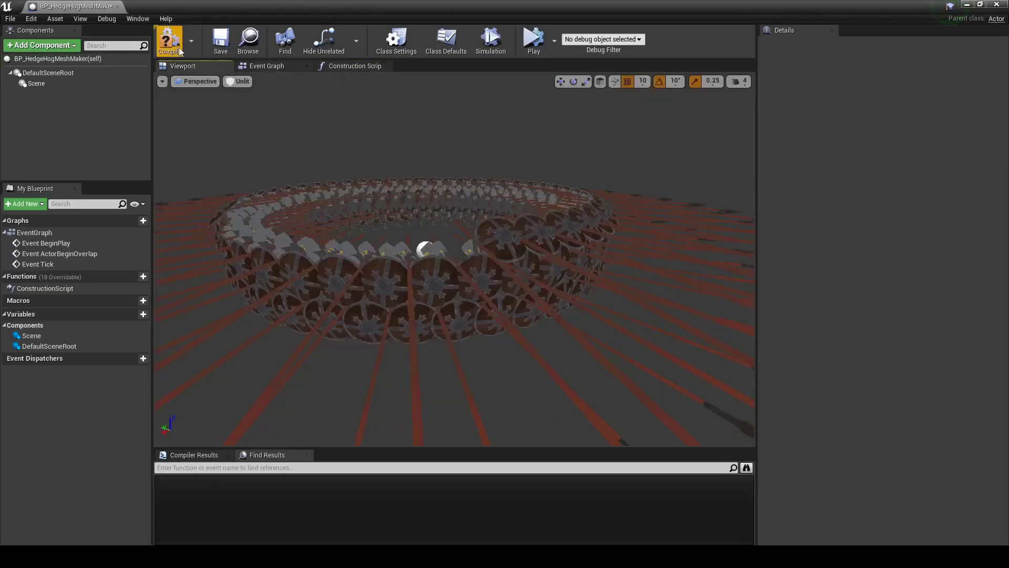
left_click_drag(240, 96, 368, 100)
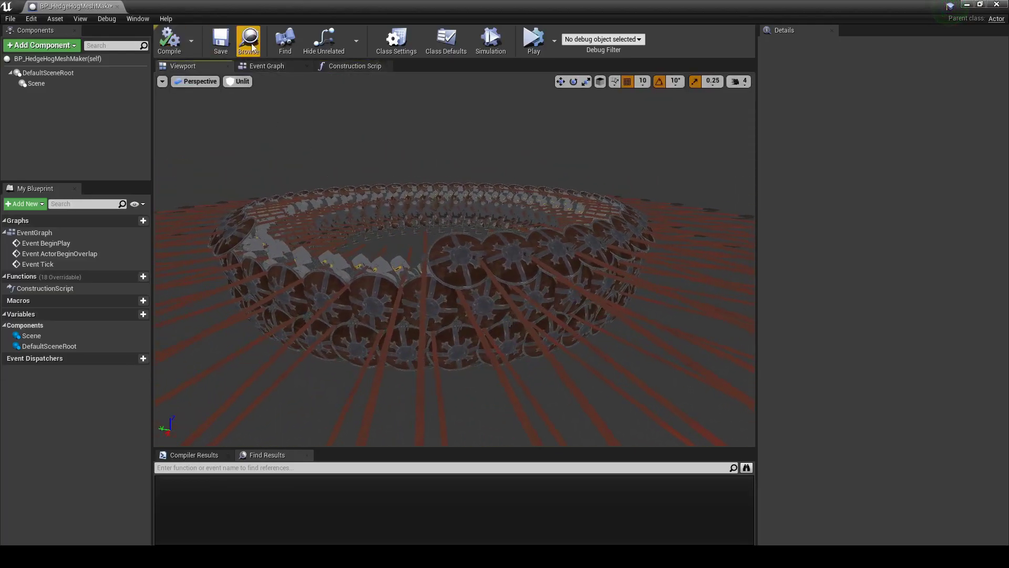
left_click(332, 67)
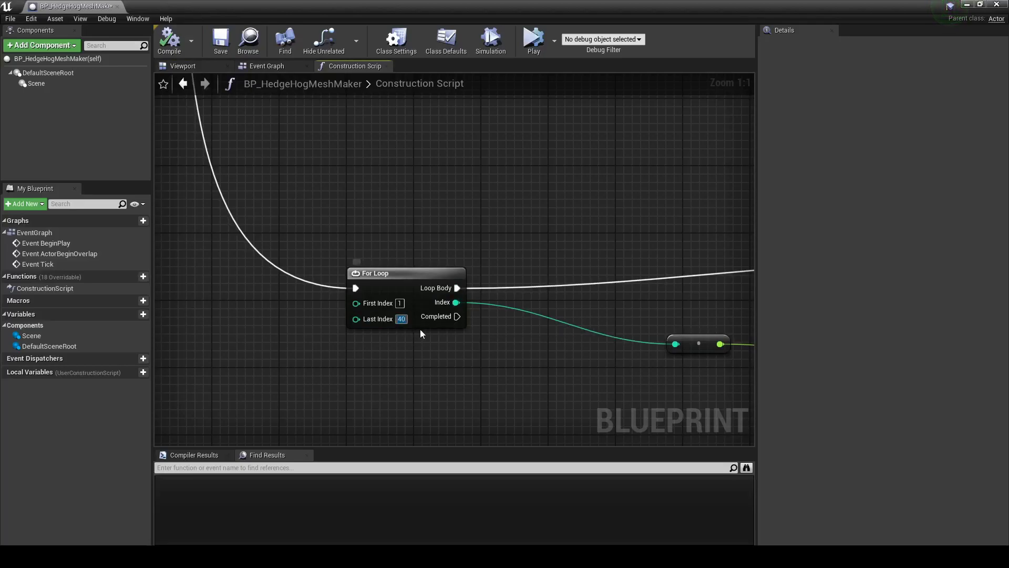
left_click(182, 66)
left_click_drag(308, 108, 347, 111)
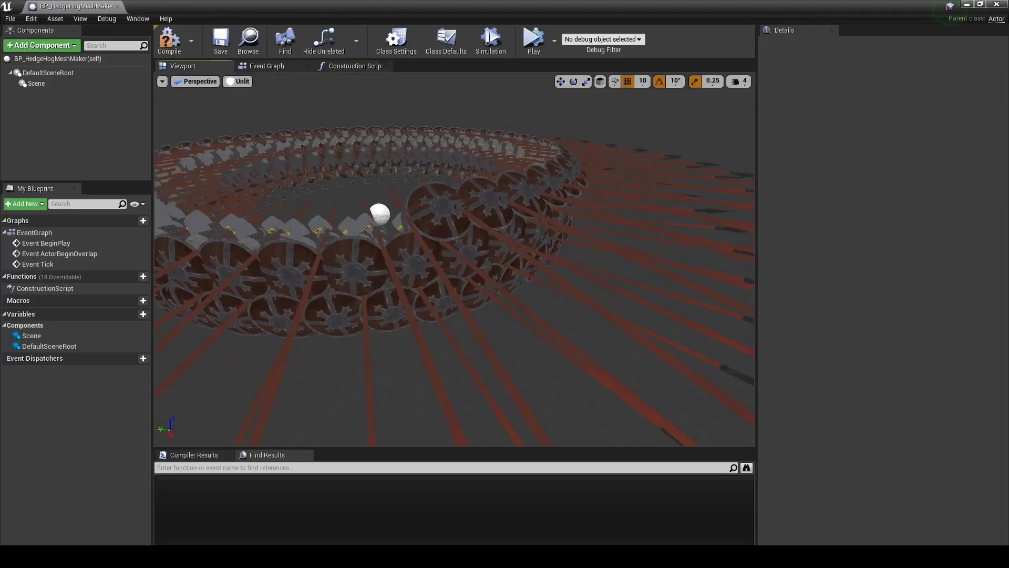
left_click(167, 41)
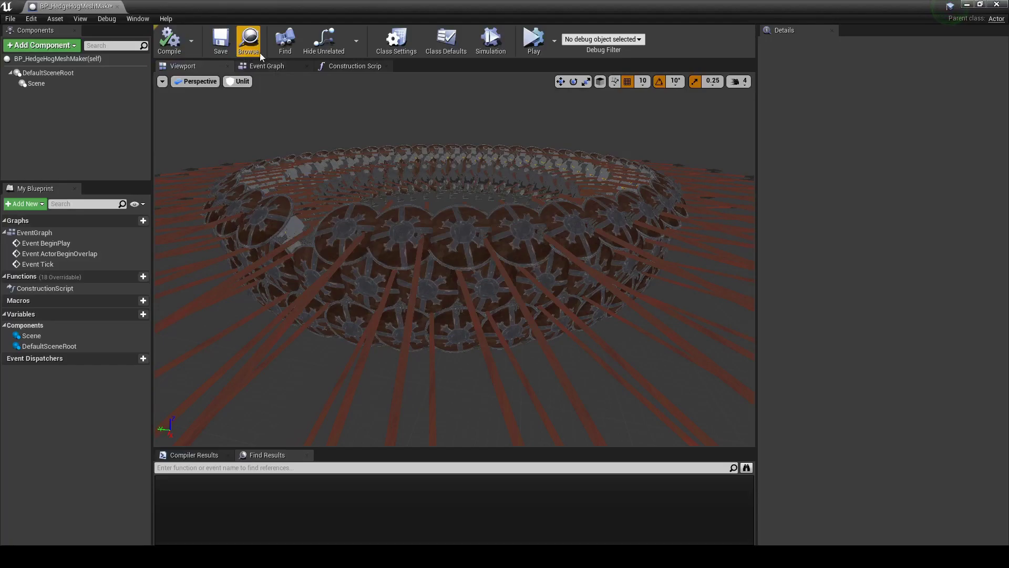
left_click(344, 66)
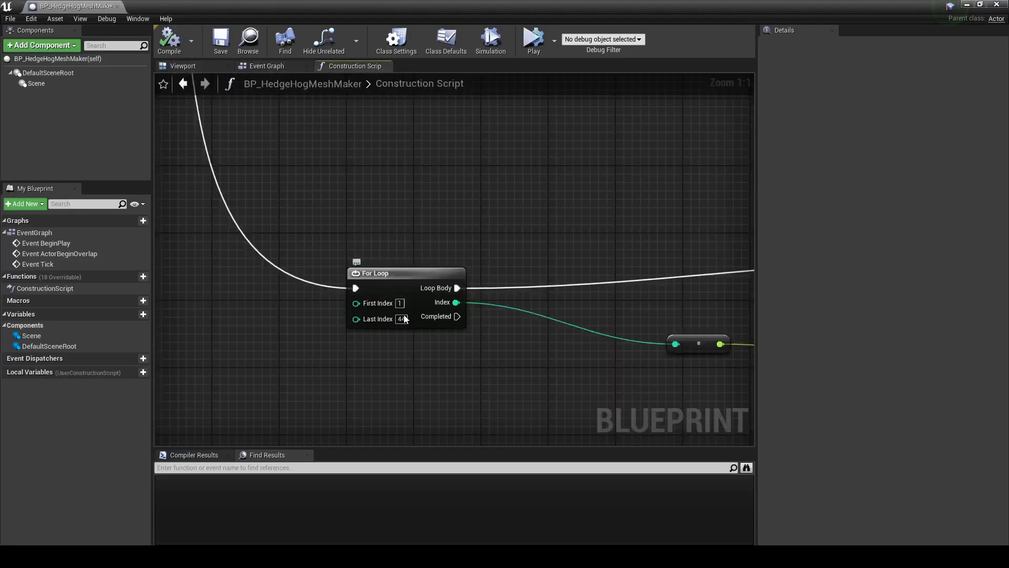
Set the For Loop's Last Index to 45 and inspect the layered spiked ring up close
type("45")
key("Return")
left_click(189, 66)
mouse_move(441, 279)
left_mouse_down()
mouse_move(399, 200)
mouse_move(368, 173)
left_mouse_up()
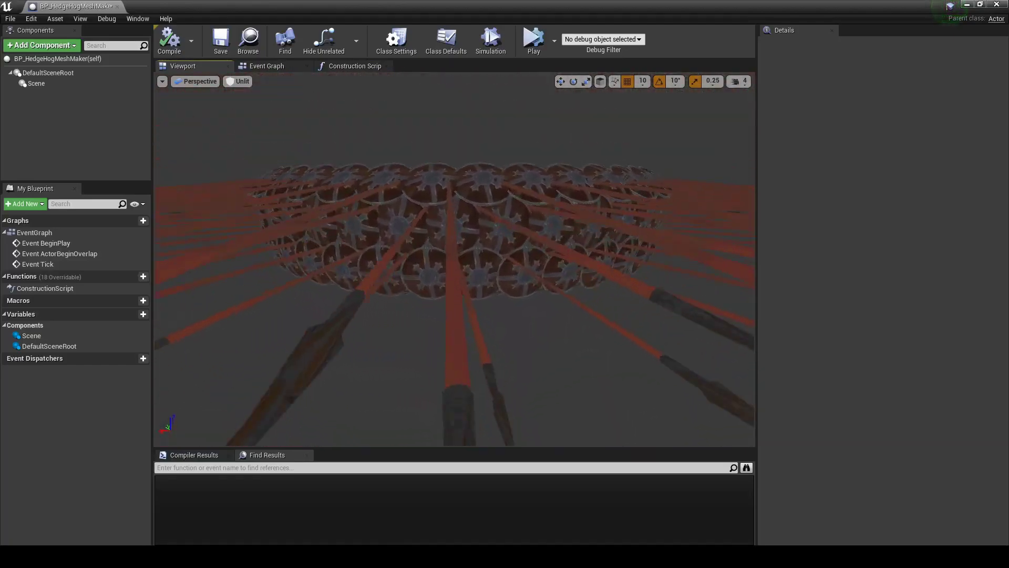
mouse_move(368, 174)
left_mouse_down()
mouse_move(363, 200)
mouse_move(368, 184)
mouse_move(438, 264)
left_mouse_up()
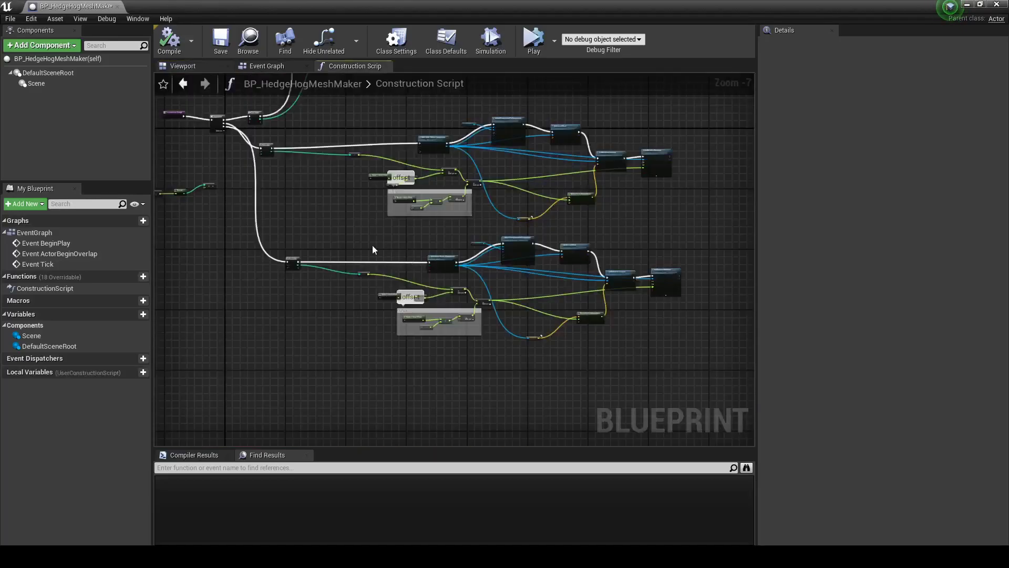
Paste another ring node group and wire a new Sequence Then 3 output to its For Loop
left_click_drag(662, 370, 662, 371)
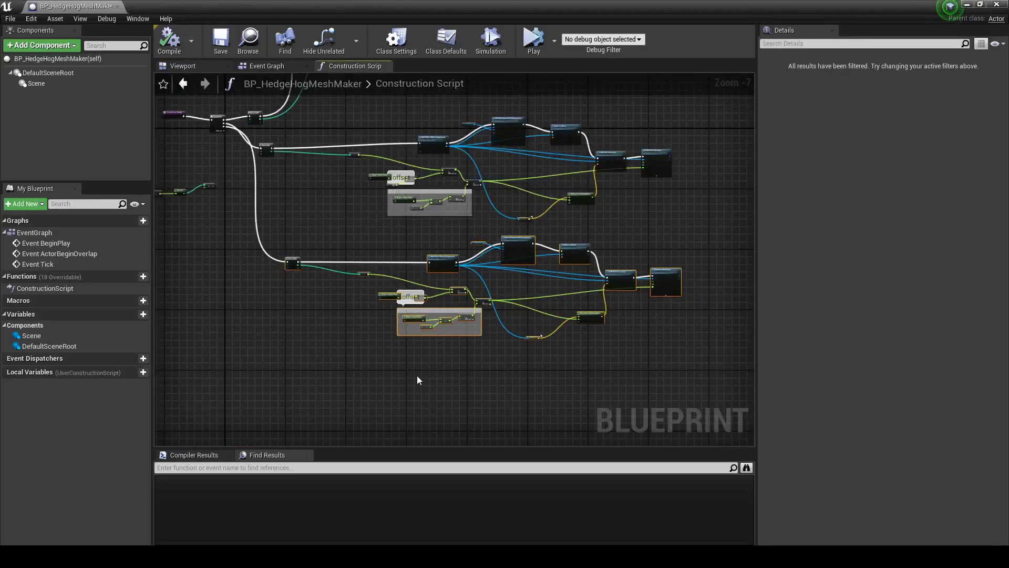
right_click_drag(417, 375, 396, 263)
key("ctrl+v")
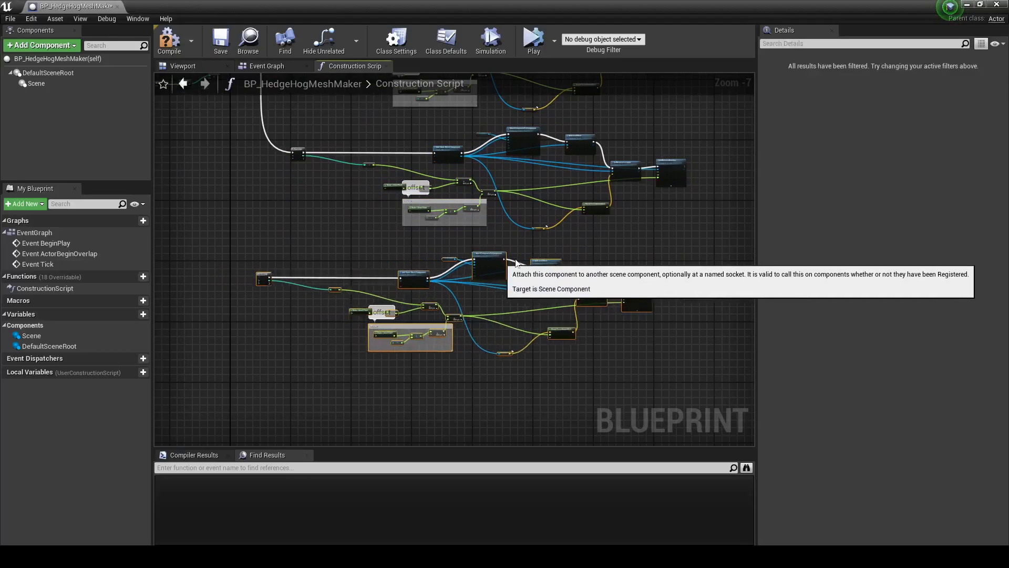
scroll(291, 153, "up", 3)
right_click_drag(312, 191, 520, 194)
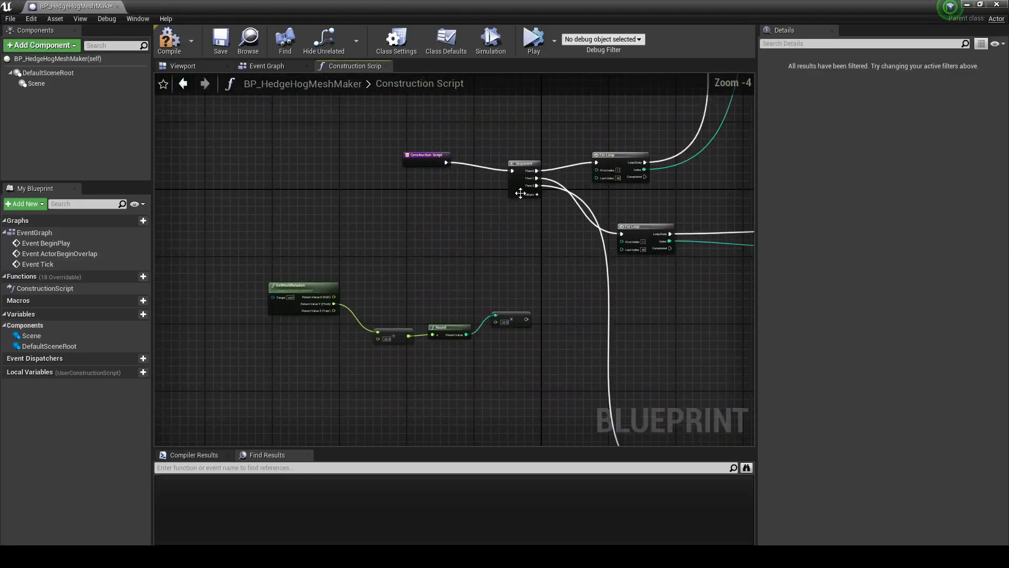
scroll(520, 193, "up", 1)
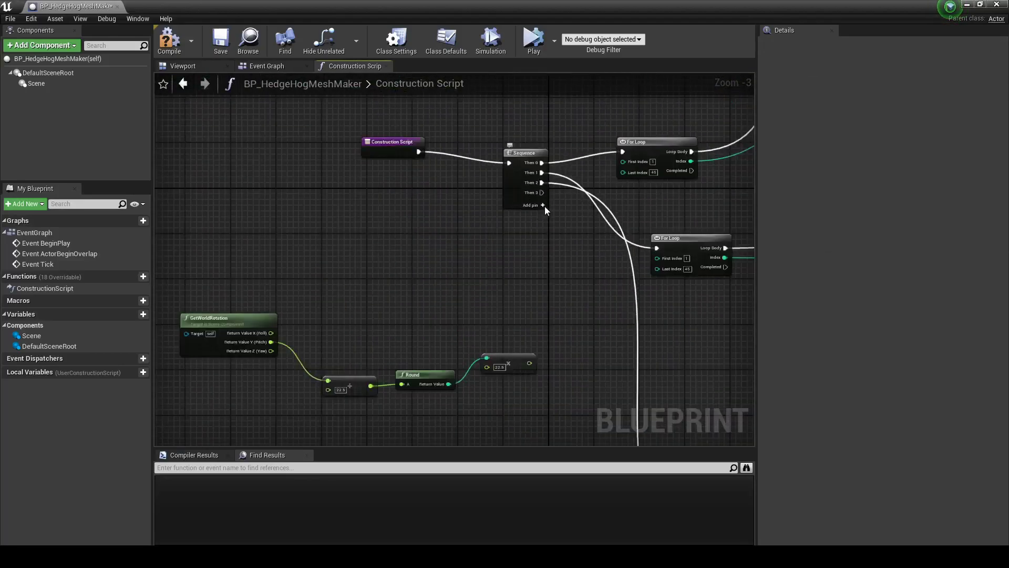
left_click(543, 205)
left_click_drag(541, 193, 517, 293)
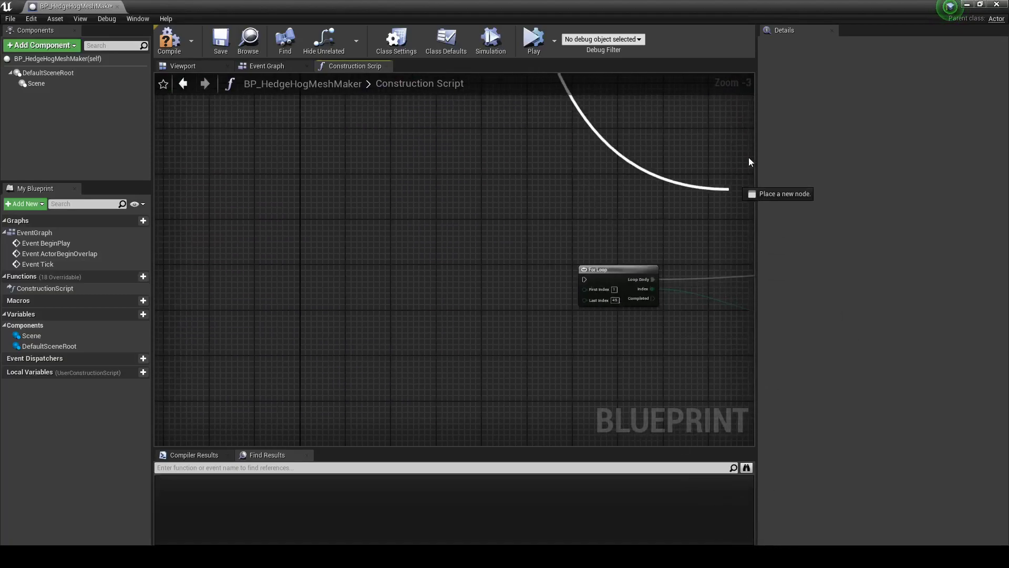
left_click_drag(455, 280, 453, 280)
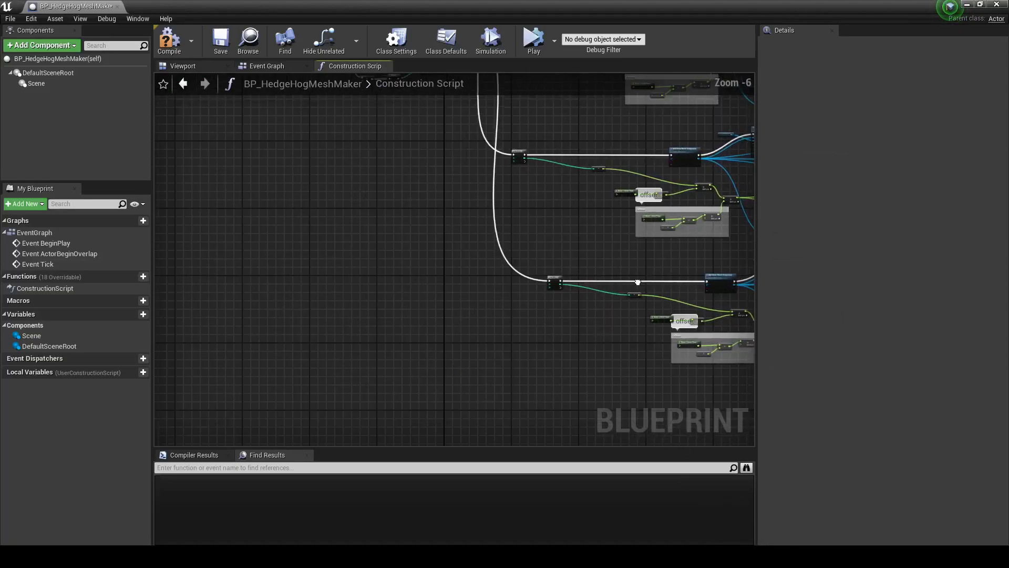
Switch that chain's Add Static Mesh Component from Up3 to Top4 and save the Blueprint
scroll(457, 297, "down", 5)
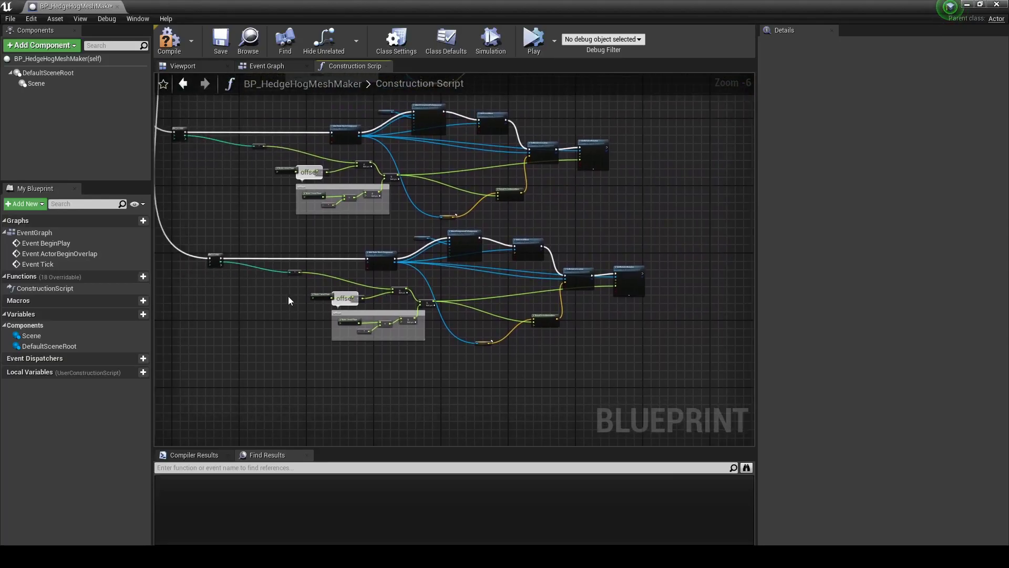
scroll(288, 295, "up", 5)
right_click_drag(509, 296, 287, 324)
left_click(562, 209)
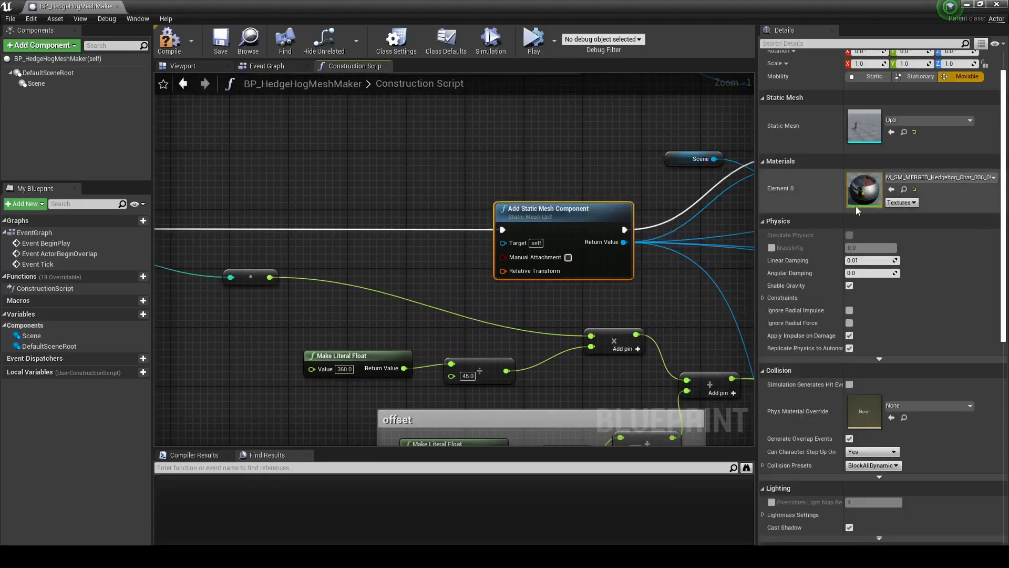
left_click(903, 121)
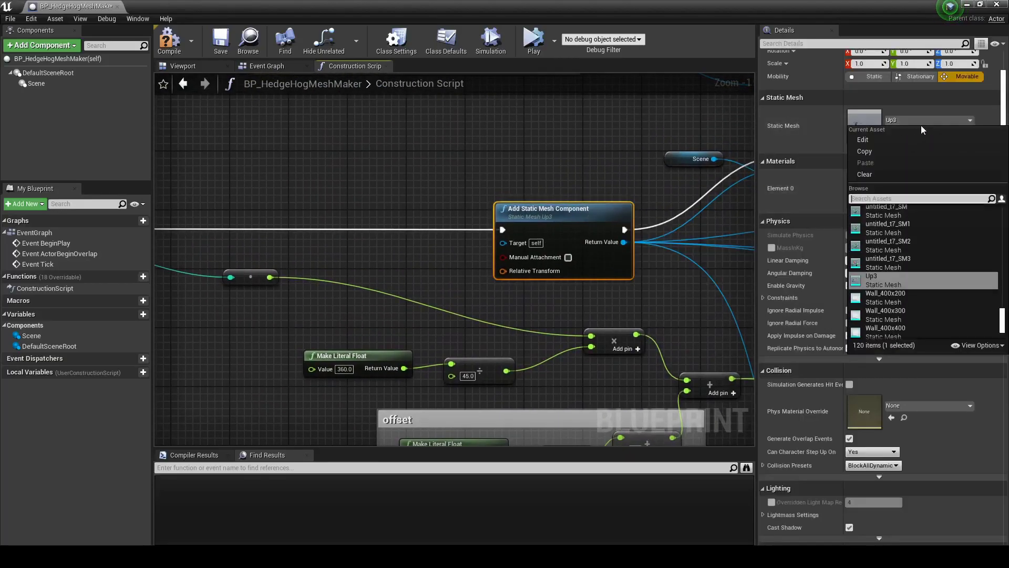
type("Top")
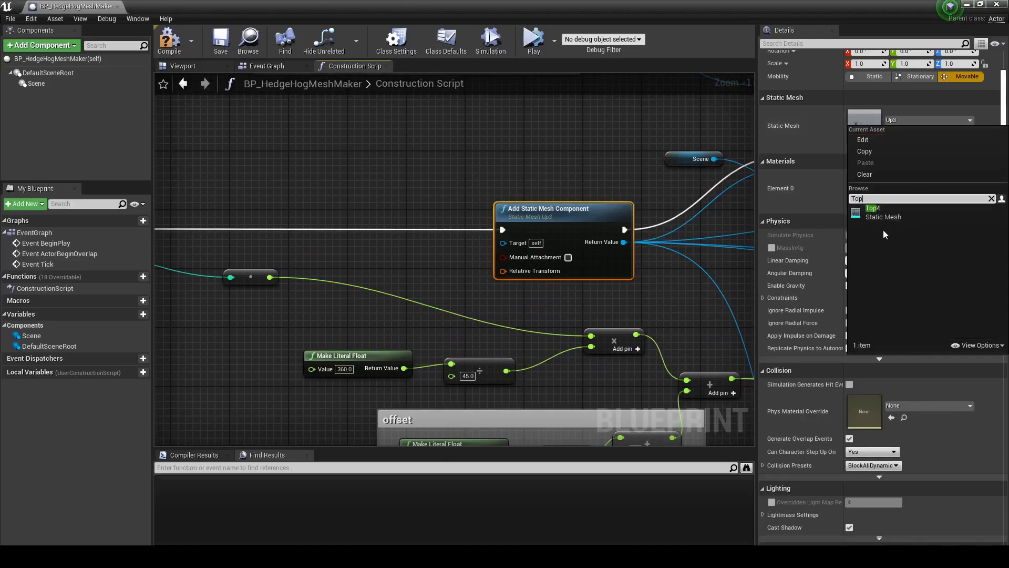
left_click(879, 213)
scroll(515, 213, "down", 3)
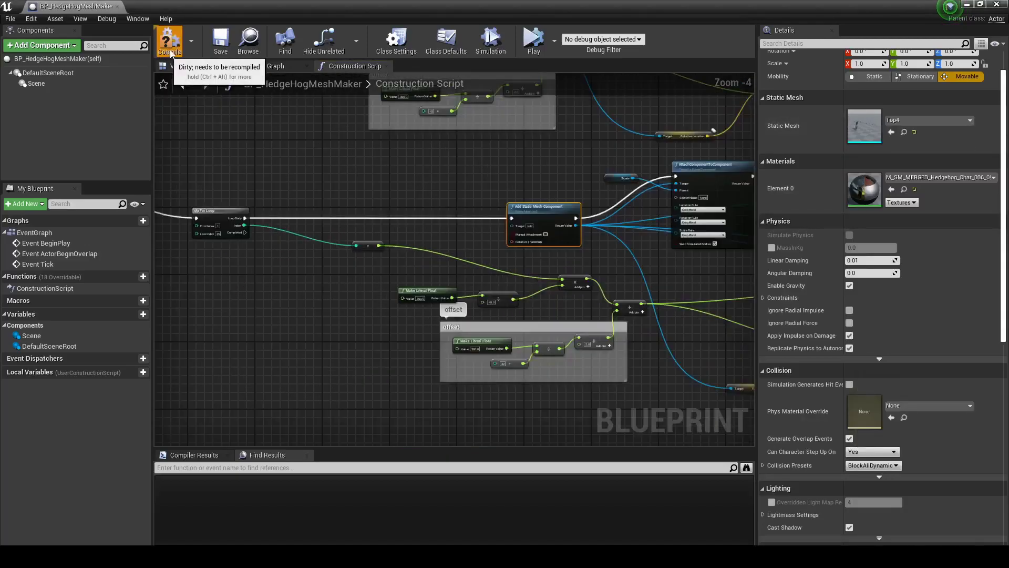
left_click(221, 49)
Fly the Viewport camera around the hedgehog ring to check the Top4 meshes
mouse_move(594, 252)
right_mouse_down()
mouse_move(188, 281)
mouse_move(203, 277)
right_mouse_up()
left_click(194, 67)
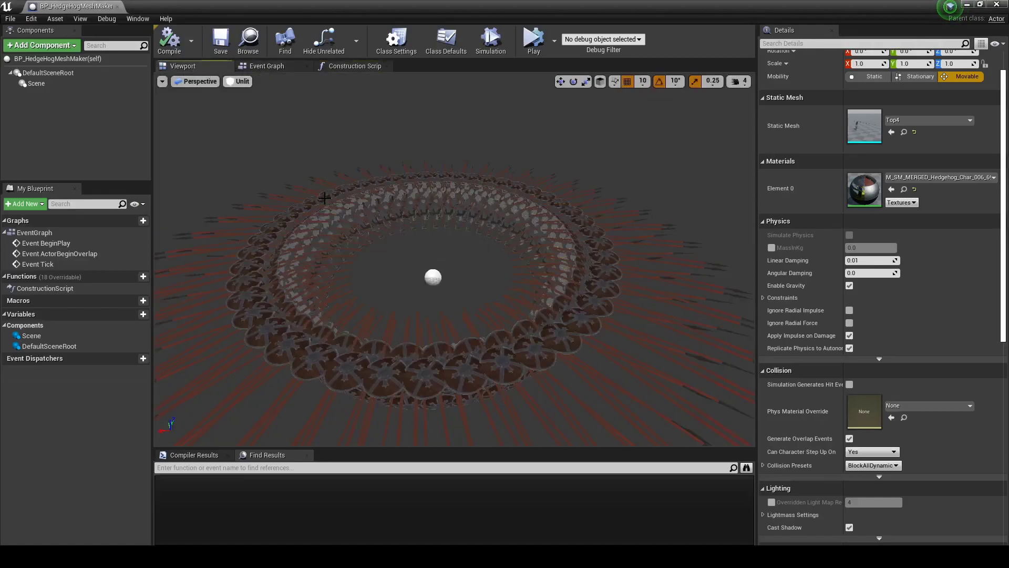
mouse_move(455, 260)
right_mouse_down()
mouse_move(473, 252)
mouse_move(467, 289)
right_mouse_up()
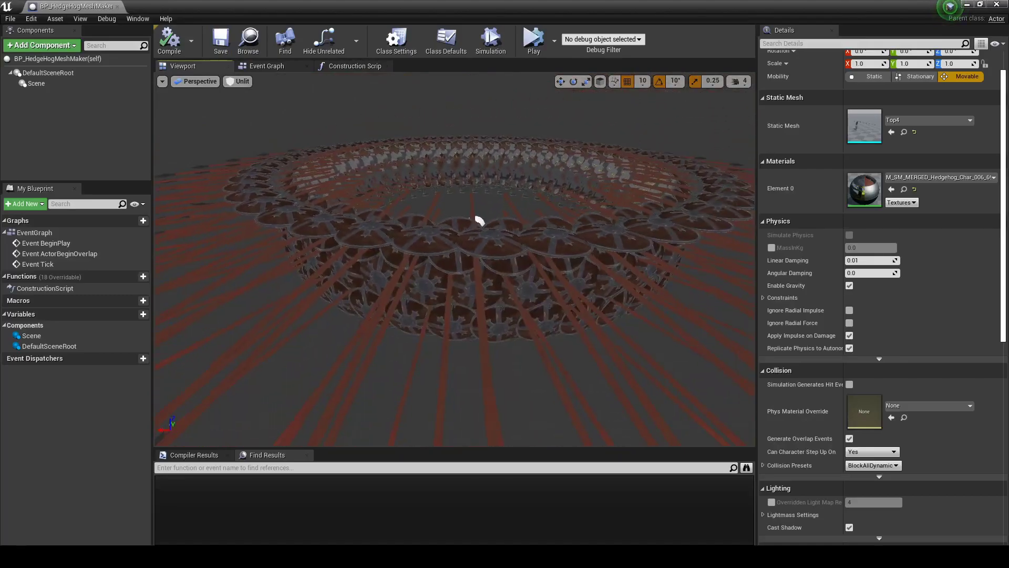
left_click(355, 65)
scroll(436, 256, "down", 3)
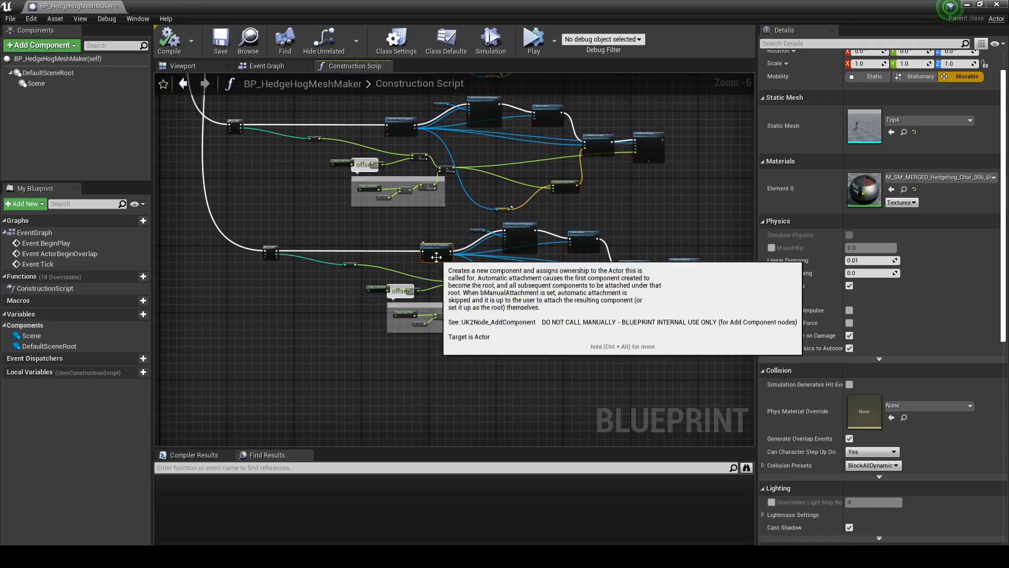
Set AddLocalOffset's Delta Location X to 31 and compare the ring in the 3D preview
scroll(436, 256, "up", 6)
left_click(180, 65)
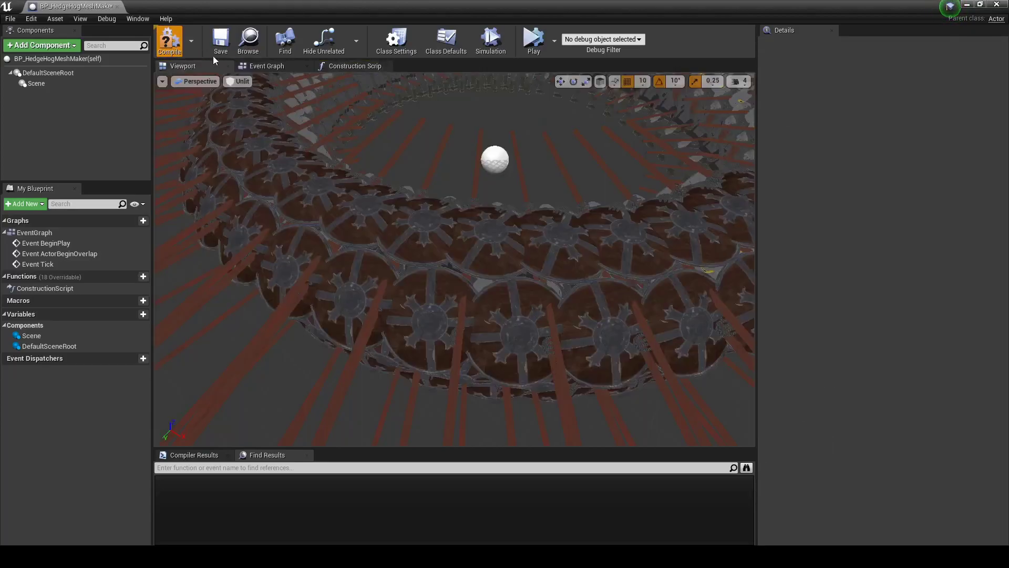
scroll(455, 257, "up", 3)
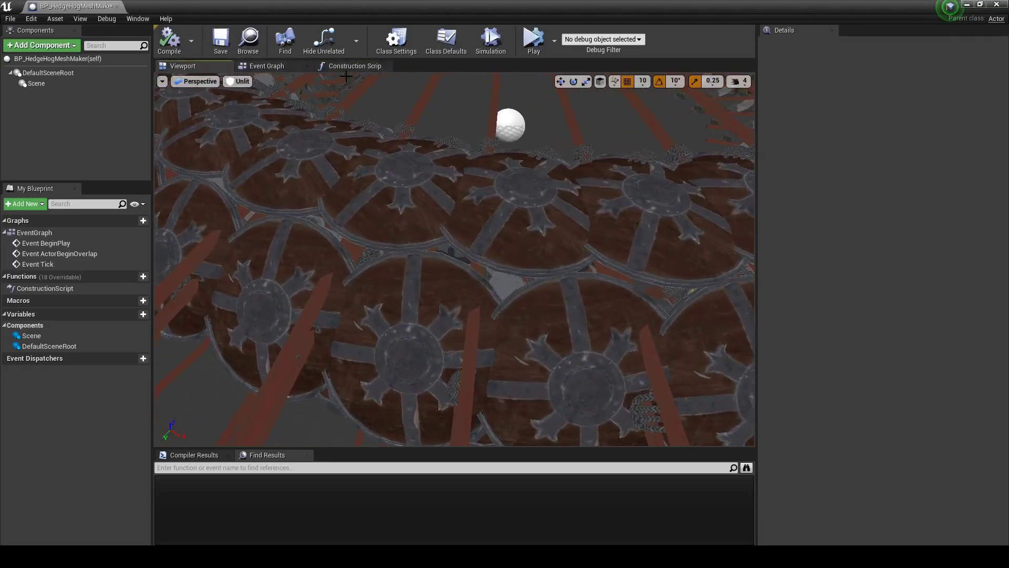
left_click(354, 66)
type("310.0")
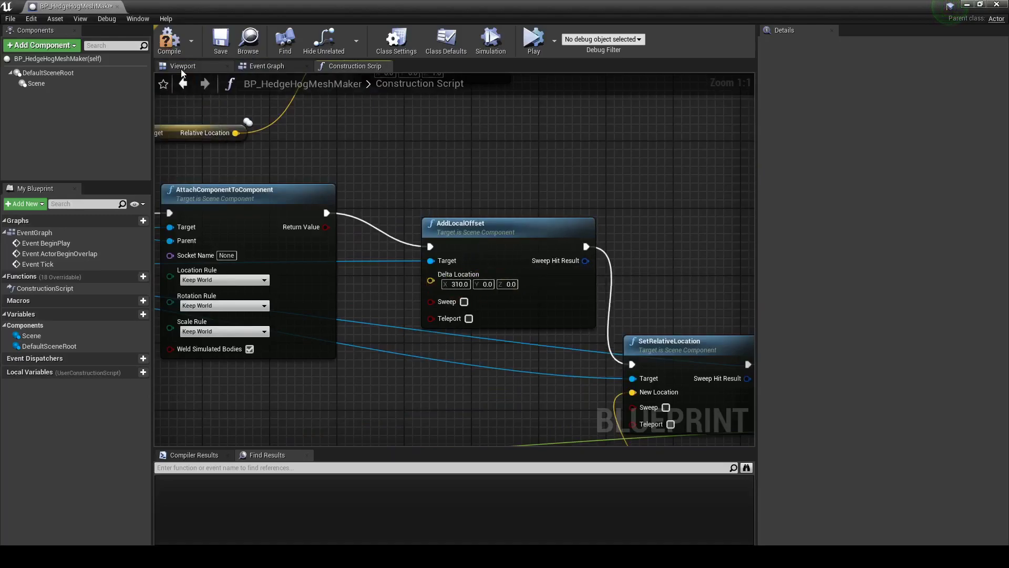
left_click(181, 67)
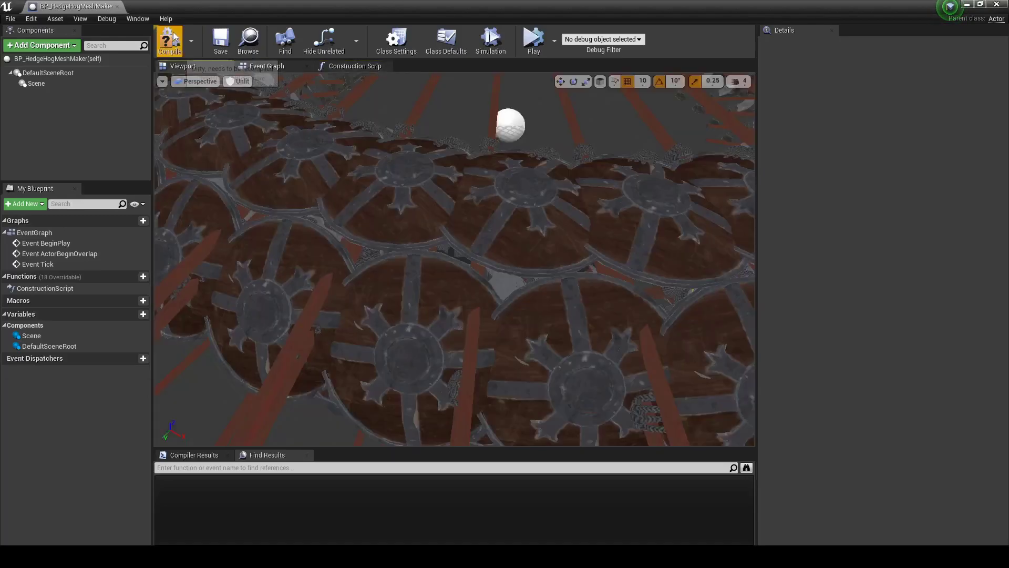
left_click(350, 65)
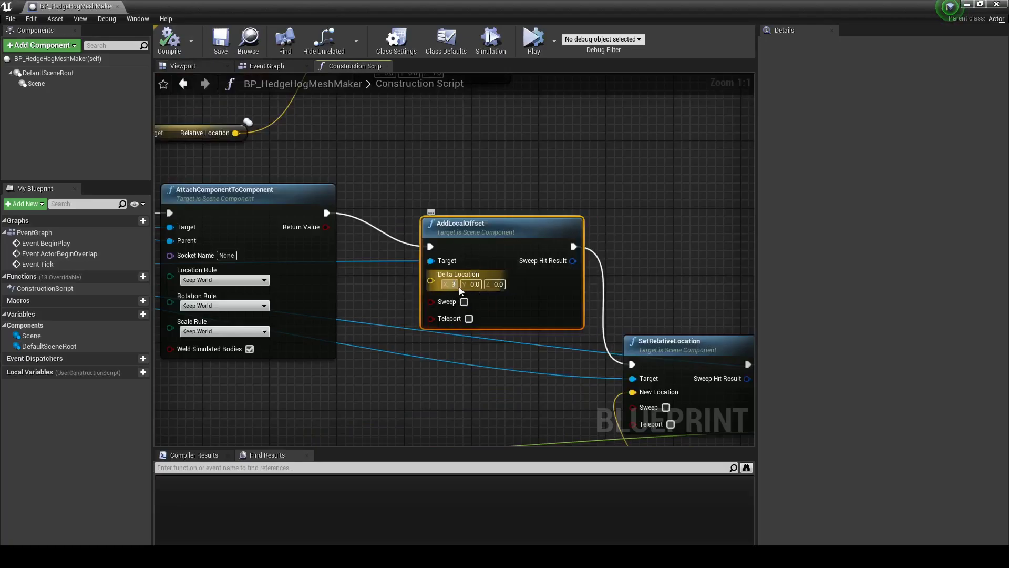
left_click(183, 66)
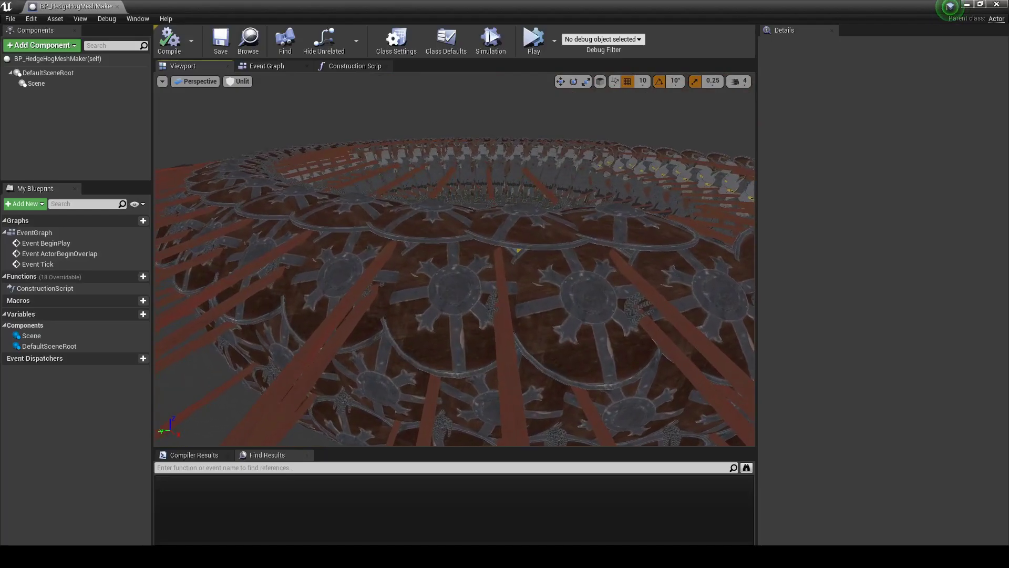
Set the For Loop's Last Index to 40 and inspect the enlarged ring up close
left_click_drag(357, 226, 376, 226)
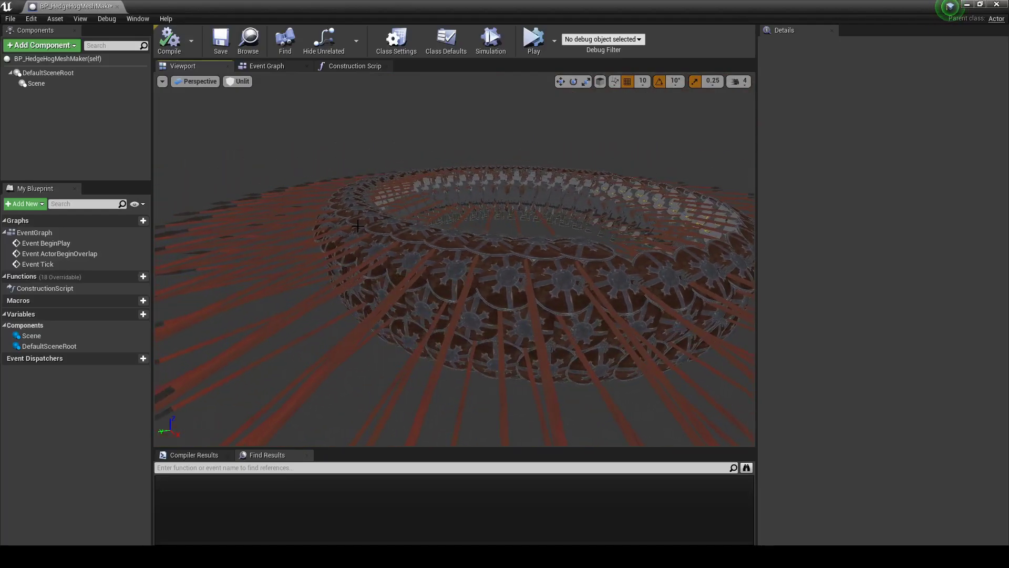
left_click(355, 66)
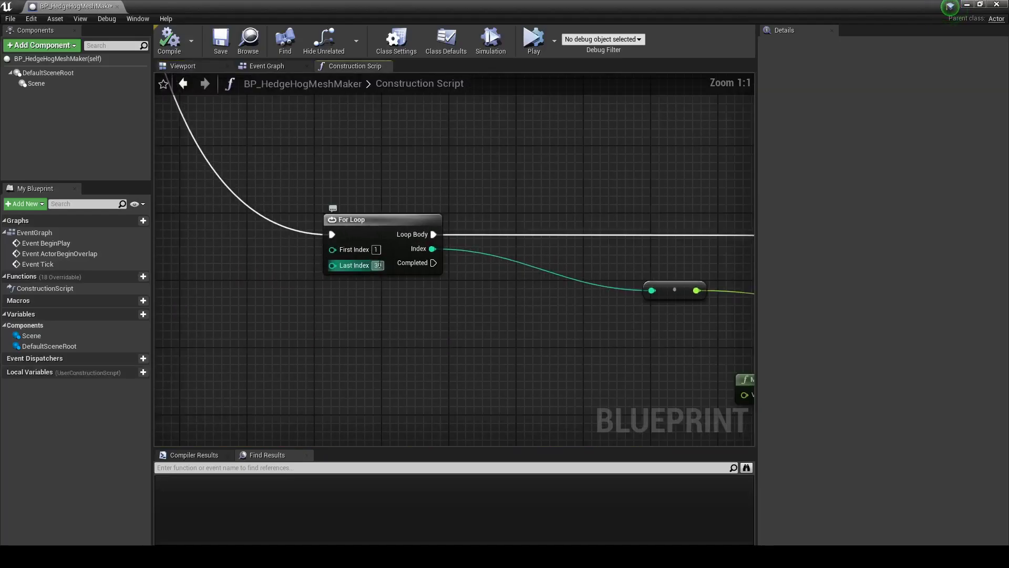
type("40")
key("Return")
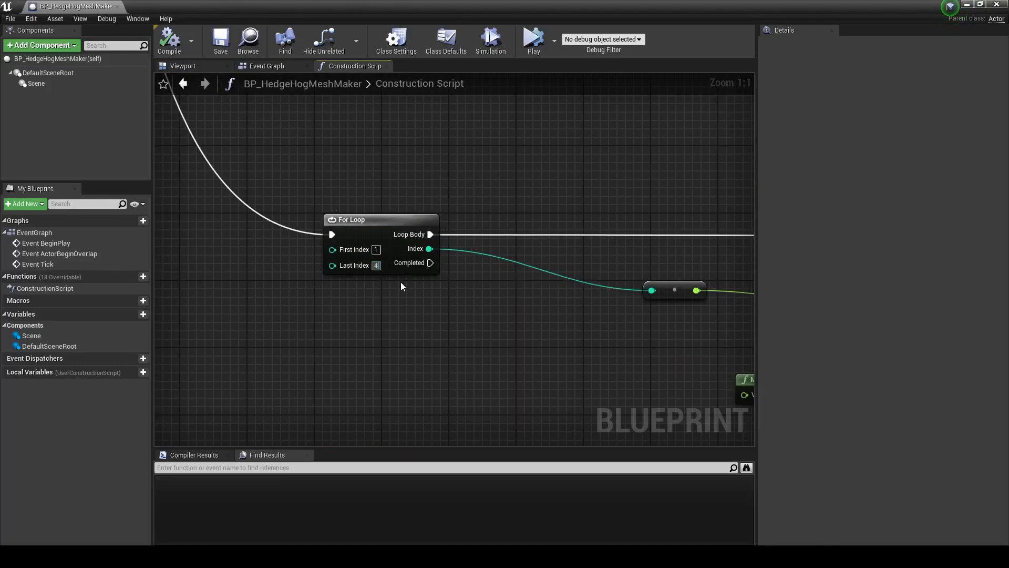
left_click(182, 66)
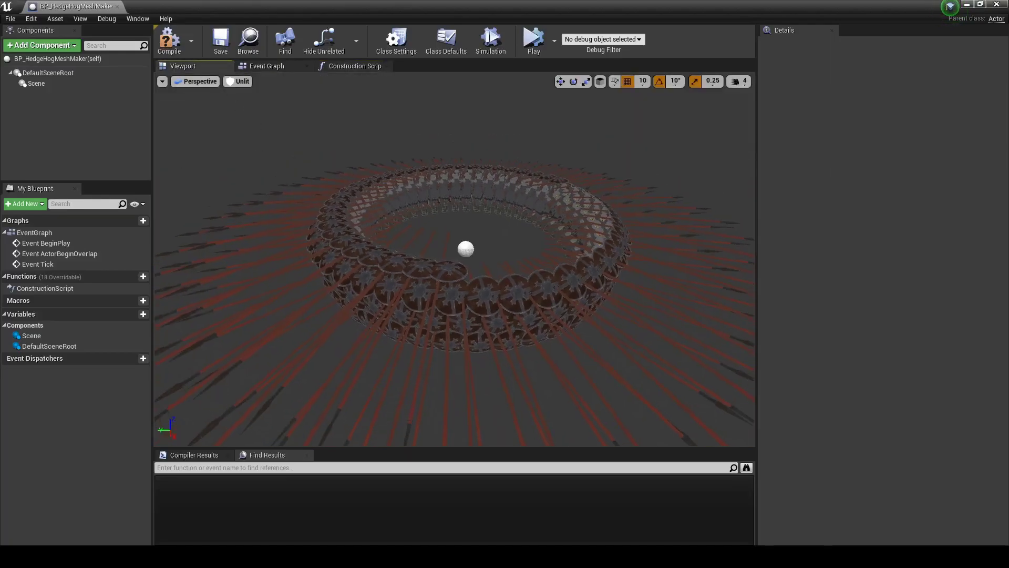
mouse_move(368, 236)
left_mouse_down()
mouse_move(338, 204)
mouse_move(336, 273)
left_mouse_up()
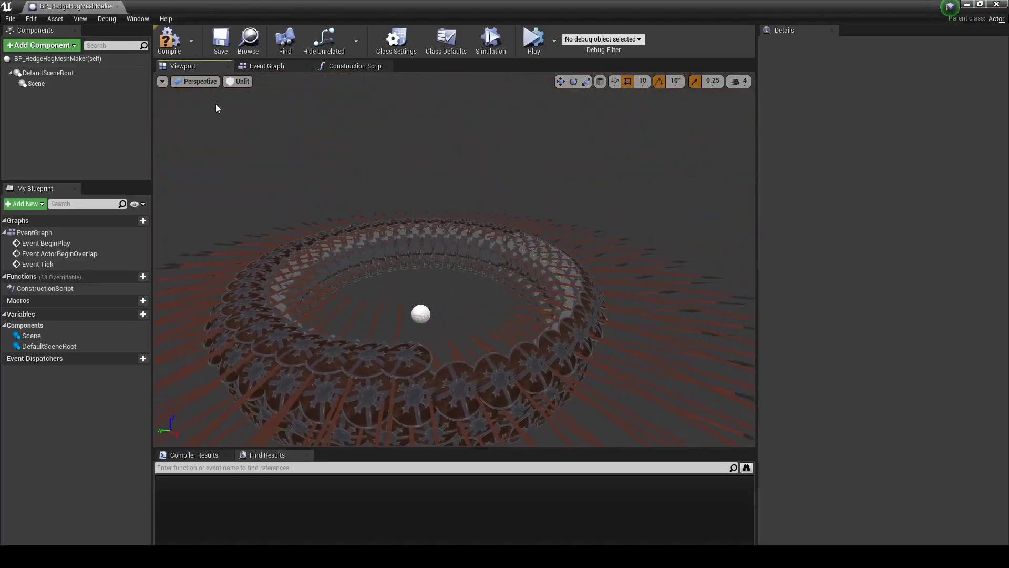
left_click_drag(482, 301, 586, 310)
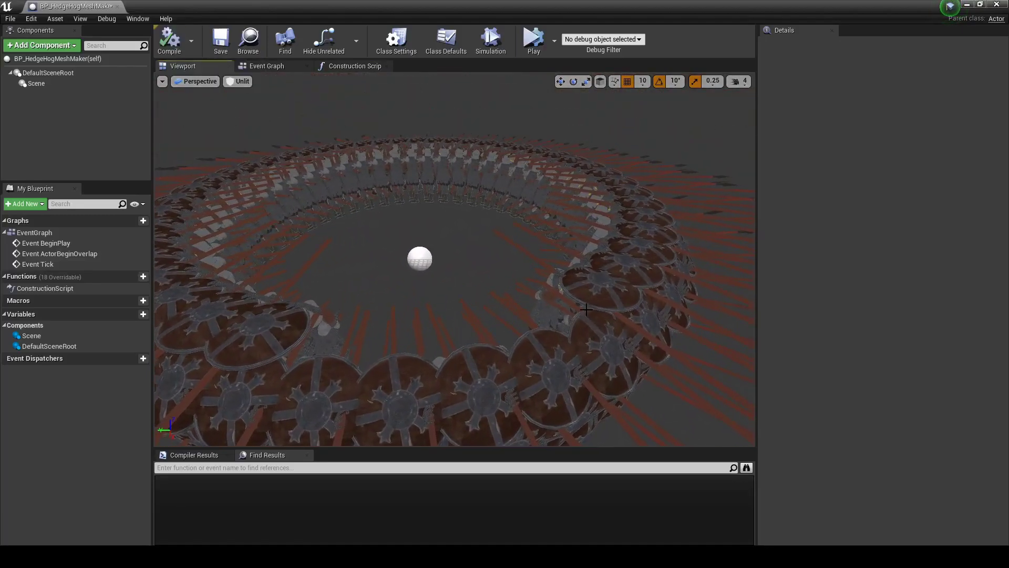
Change the For Loop's Last Index to 44 and check the ring in the preview
left_click(350, 66)
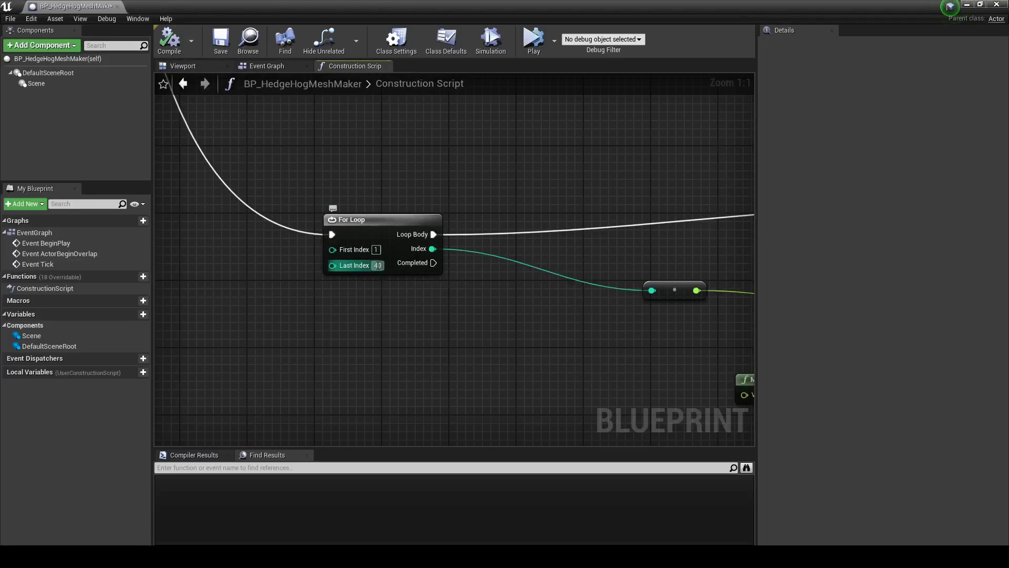
type("45")
key("Return")
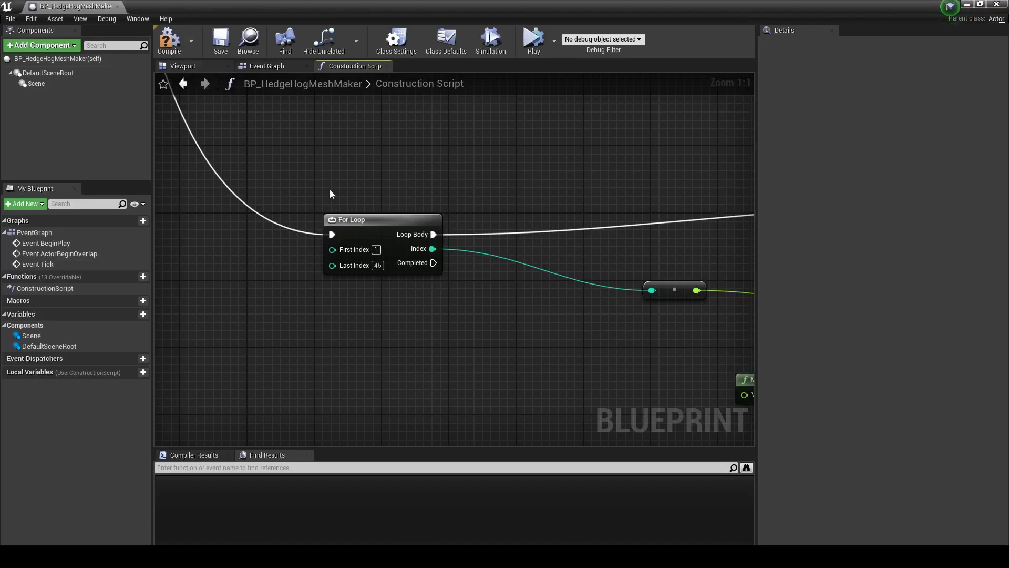
type("4")
key("Return")
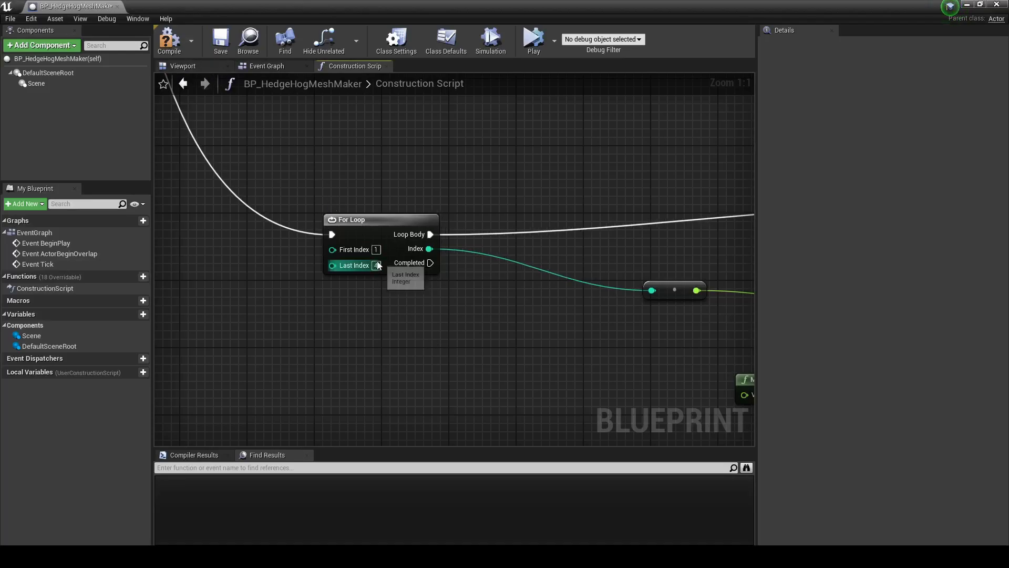
type("4")
key("Return")
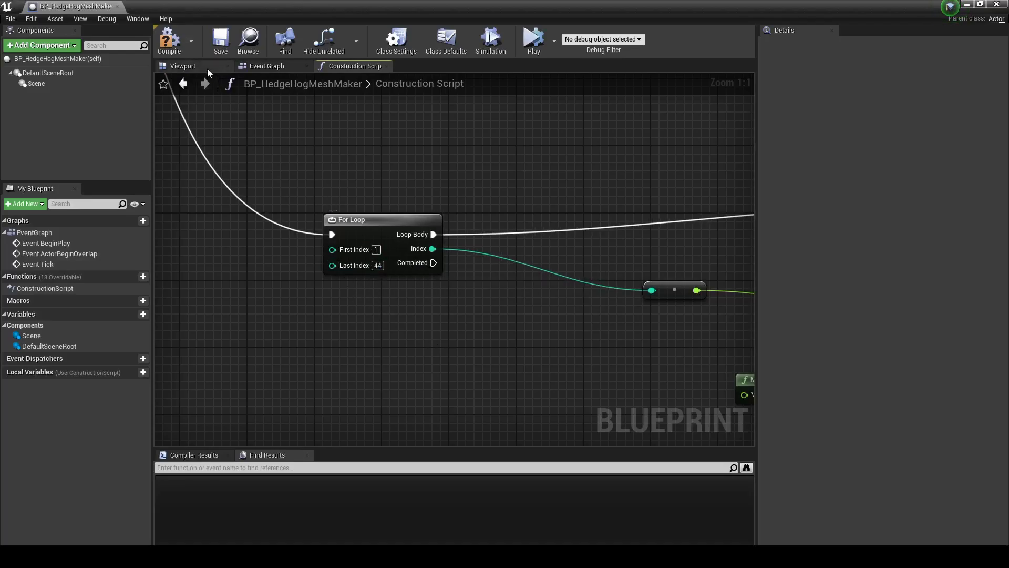
left_click(208, 68)
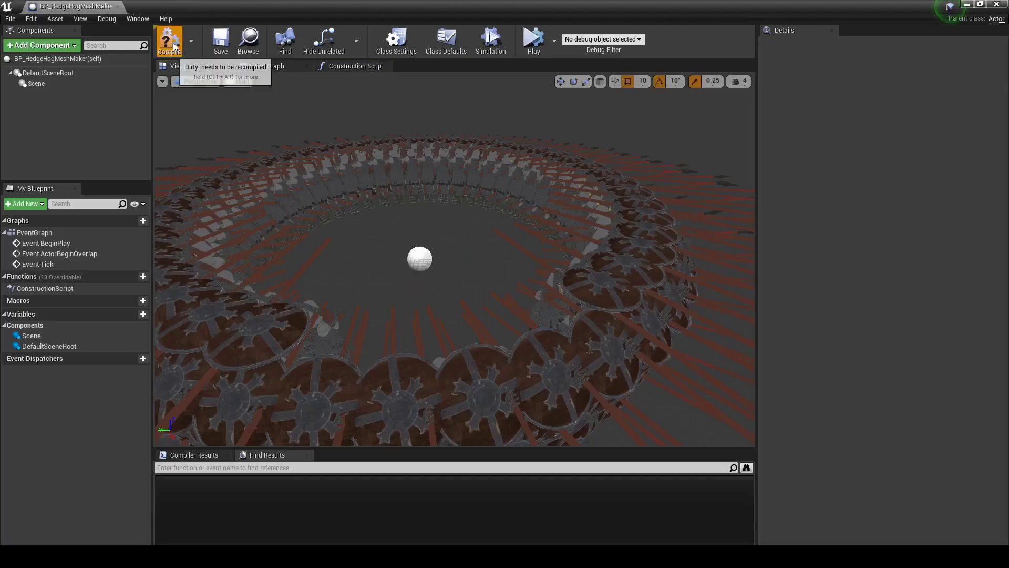
left_click(347, 68)
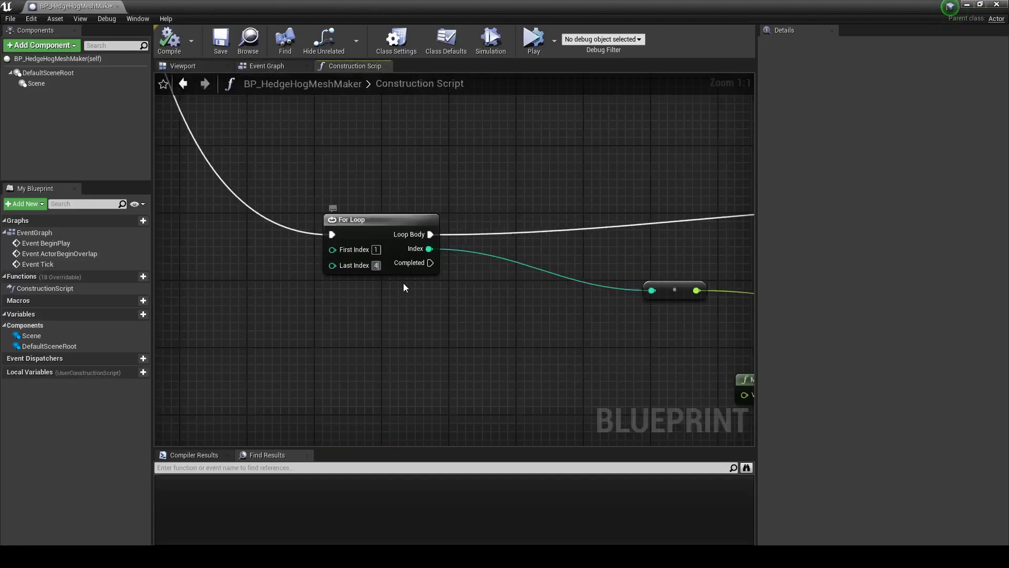
Duplicate the lower ring's node group and wire the Sequence's next output to its For Loop
right_click_drag(463, 324, 174, 245)
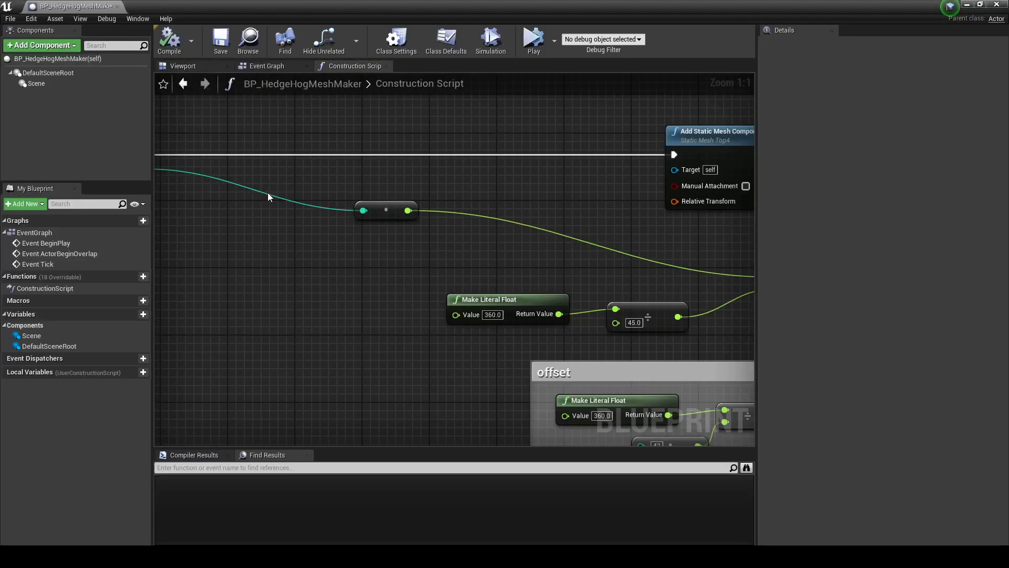
scroll(267, 192, "down", 3)
scroll(337, 230, "down", 3)
scroll(338, 230, "down", 2)
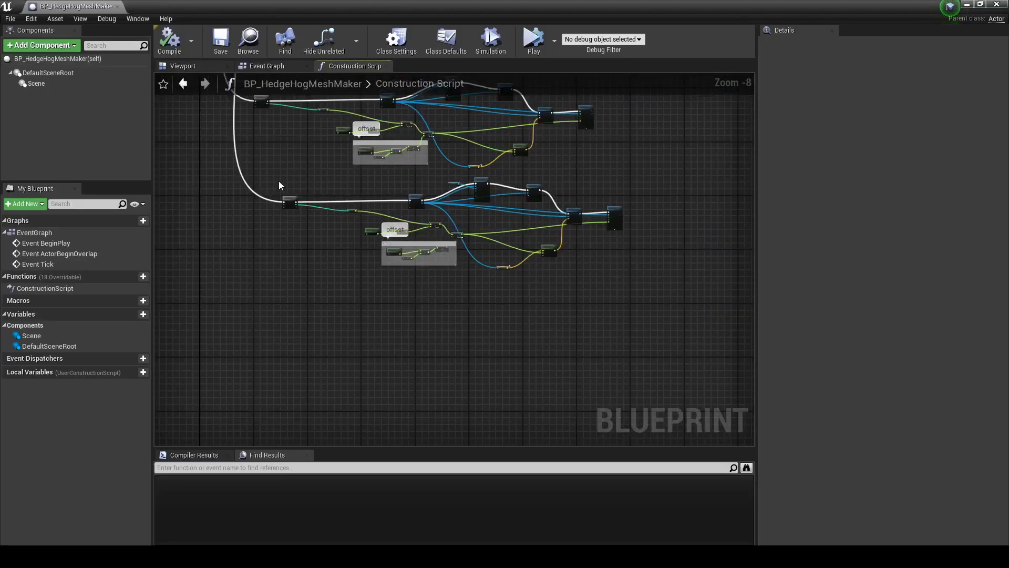
left_click_drag(278, 181, 632, 308)
key("ctrl+c")
key("ctrl+v")
scroll(543, 221, "up", 2)
right_click_drag(542, 221, 482, 235)
scroll(482, 235, "up", 2)
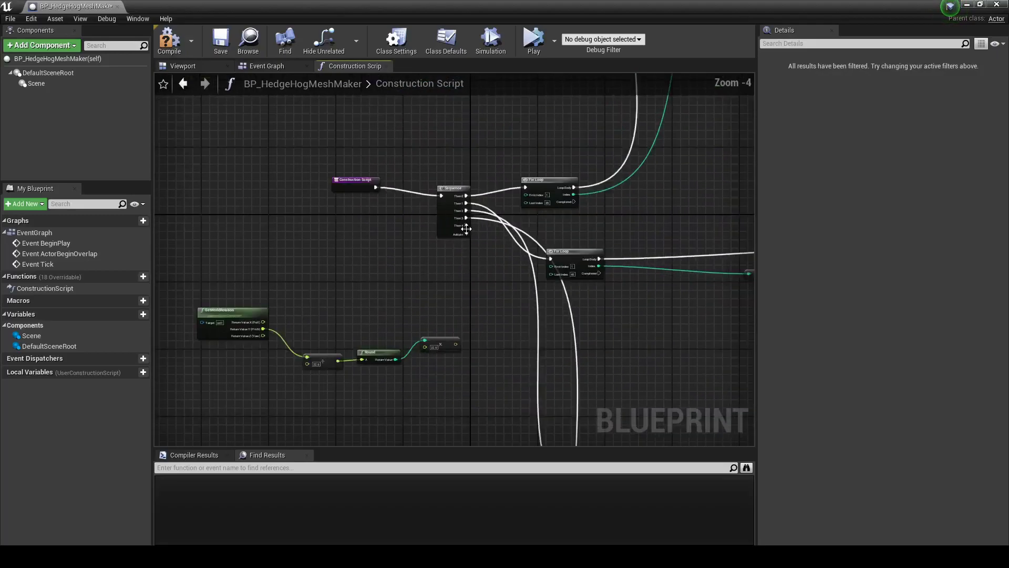
mouse_move(471, 238)
left_mouse_down()
mouse_move(678, 390)
mouse_move(469, 371)
left_mouse_up()
scroll(468, 371, "down", 3)
scroll(345, 224, "up", 3)
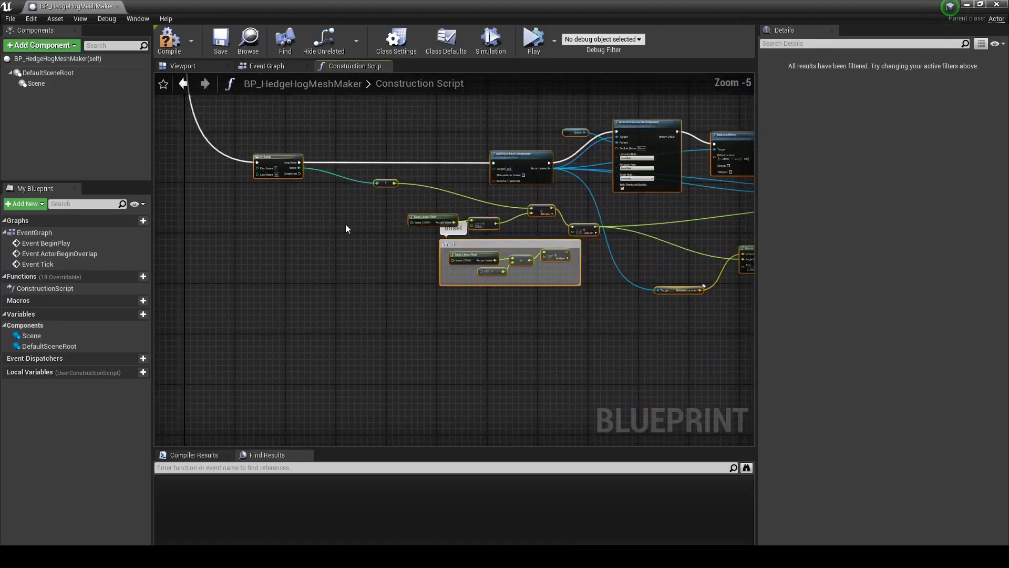
scroll(383, 245, "up", 2)
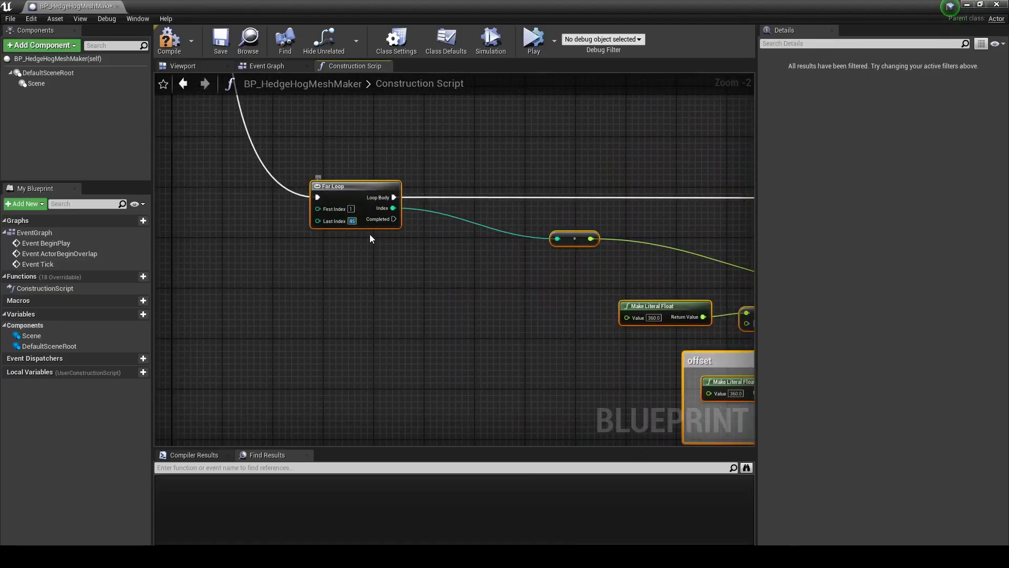
Set the new Add Static Mesh Component's Static Mesh to Inside5
left_click(553, 336)
scroll(553, 335, "down", 2)
right_click_drag(553, 336, 294, 278)
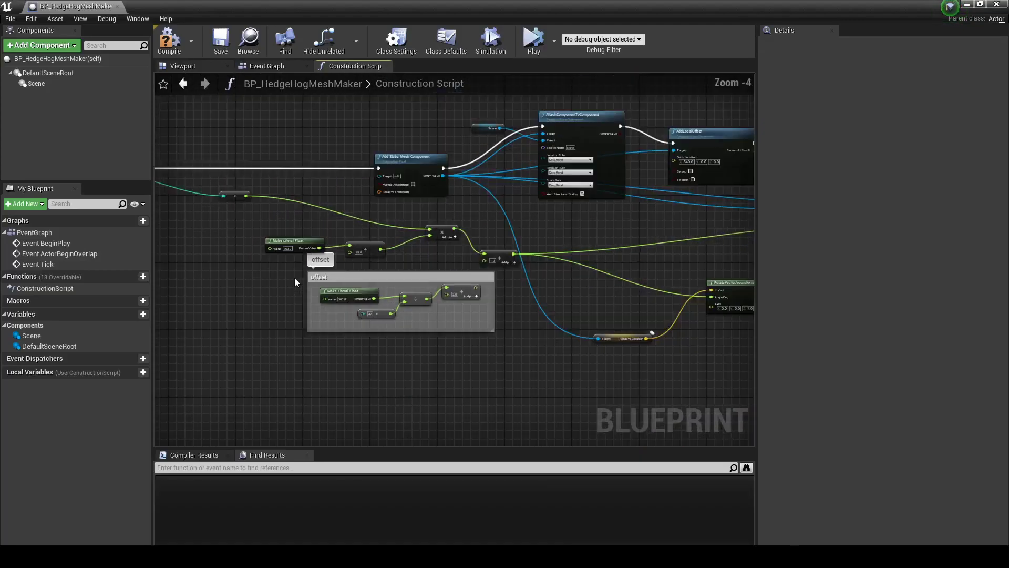
scroll(411, 263, "up", 1)
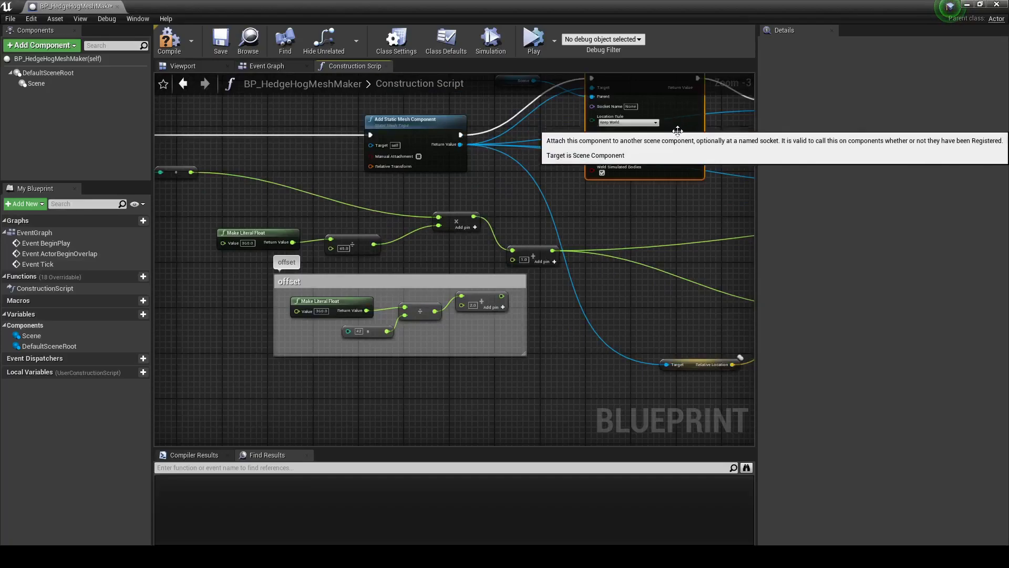
right_click_drag(672, 121, 554, 290)
left_click(326, 309)
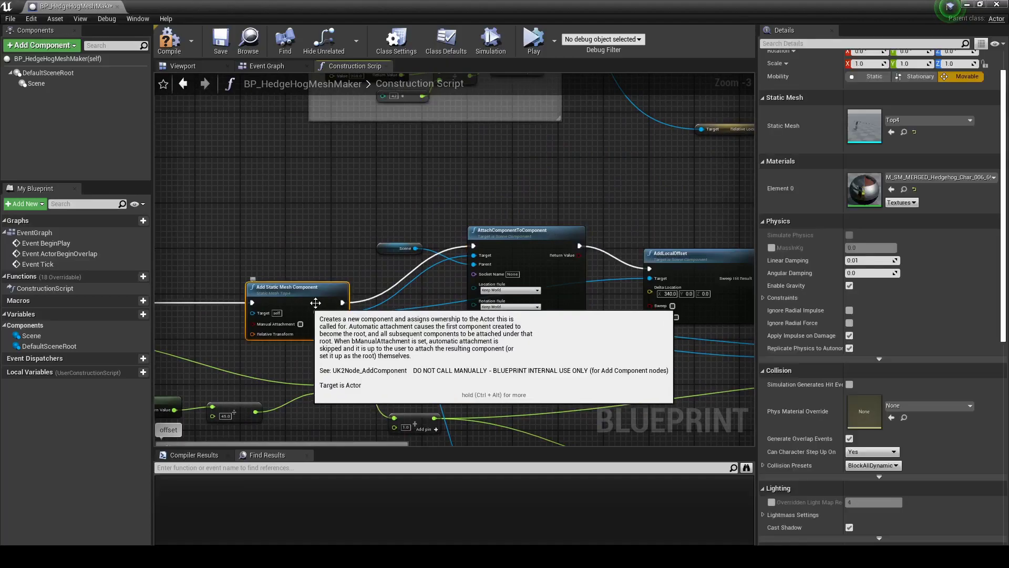
left_click(902, 122)
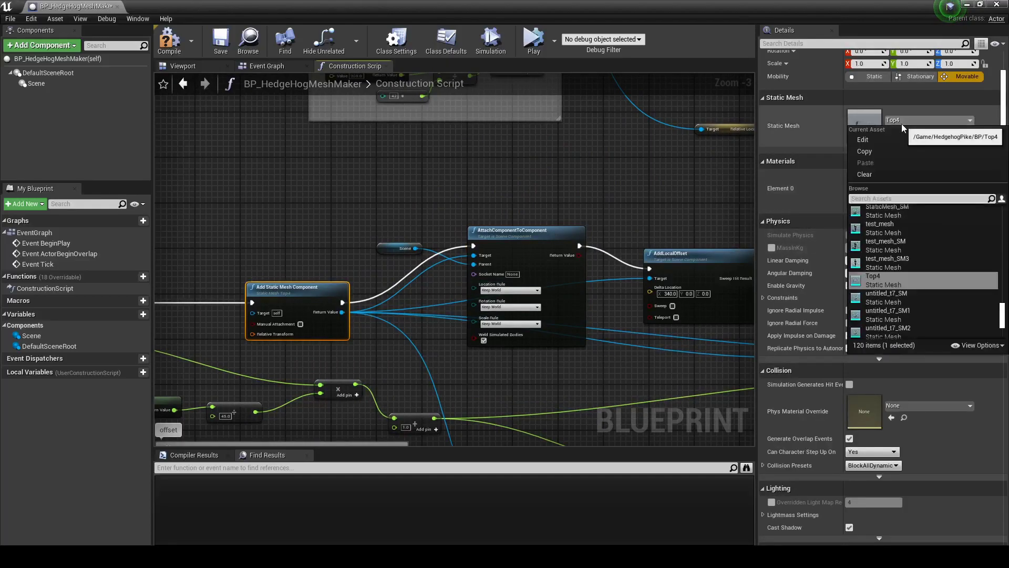
type("inside")
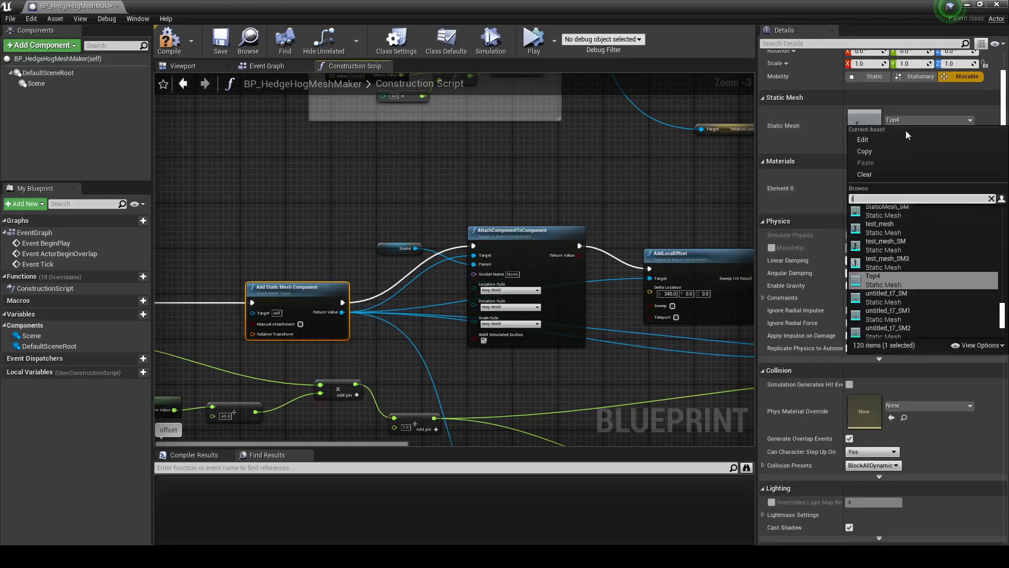
left_click(877, 211)
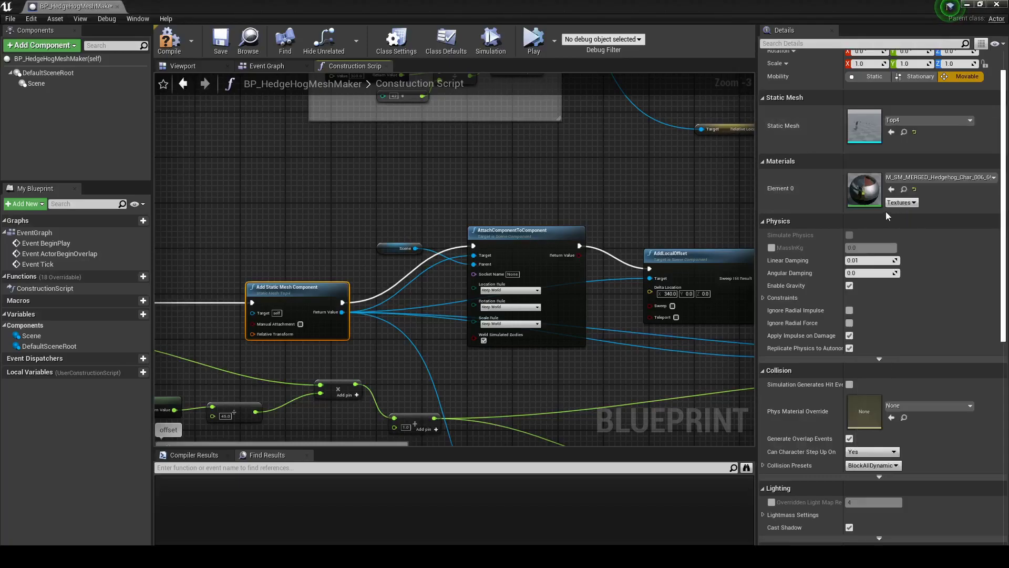
scroll(453, 194, "down", 3)
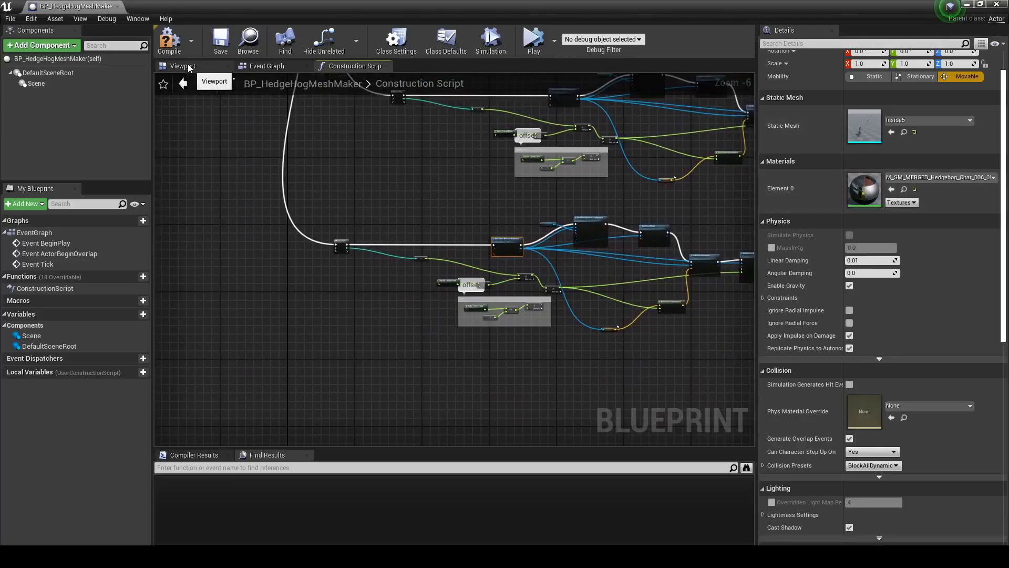
Change AddLocalOffset's Delta Location X from 340 to 300
scroll(568, 321, "up", 2)
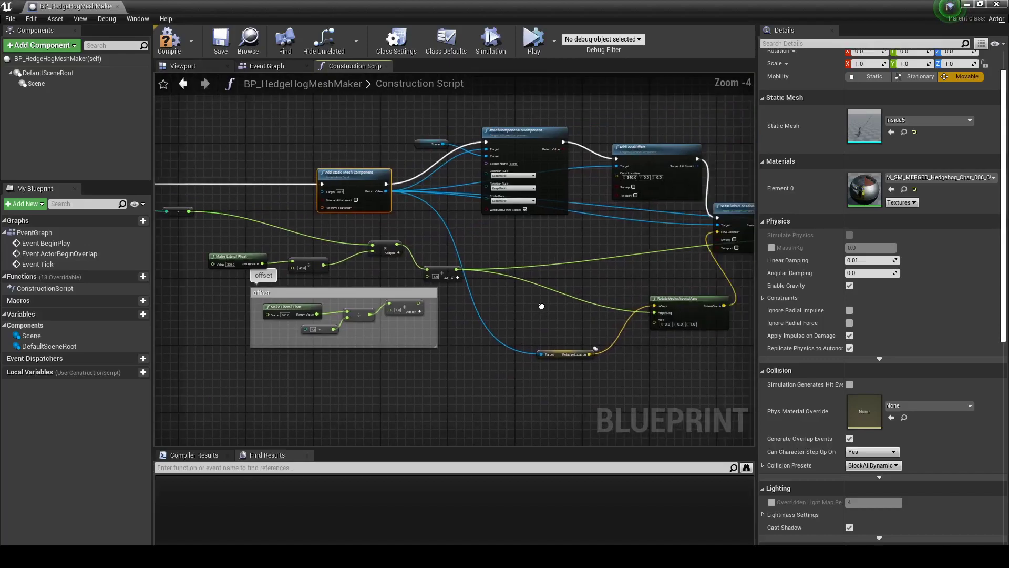
scroll(486, 286, "up", 1)
scroll(459, 314, "up", 1)
scroll(461, 315, "up", 2)
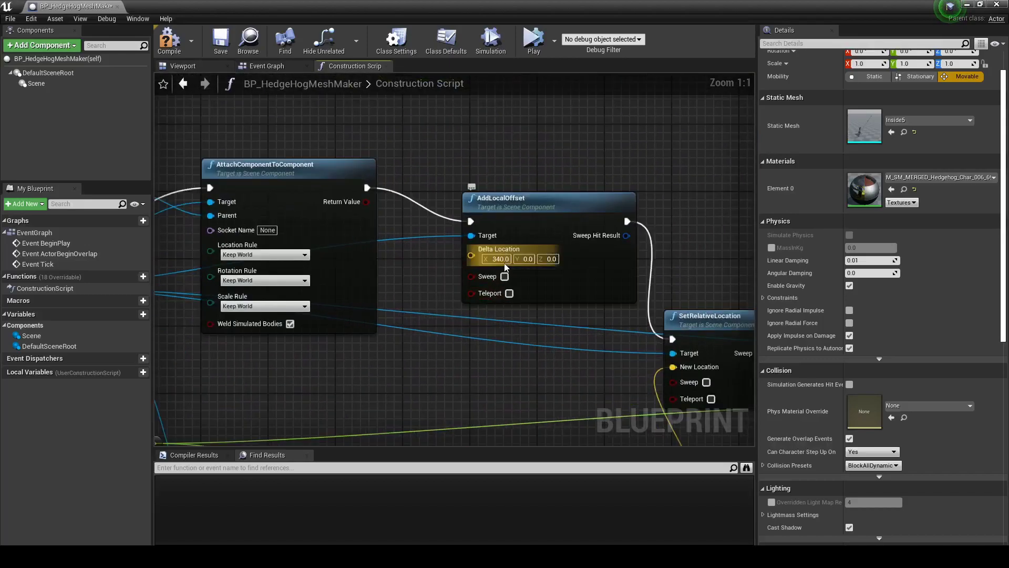
type("300")
key("Return")
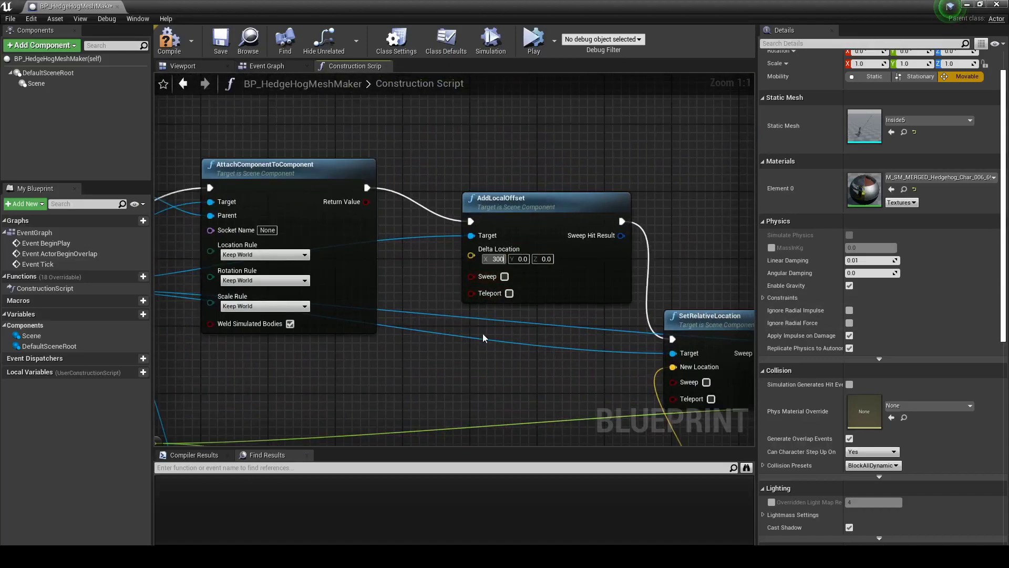
left_click(234, 145)
Orbit the Viewport preview for a low, close view of the spiked ring
left_click(201, 68)
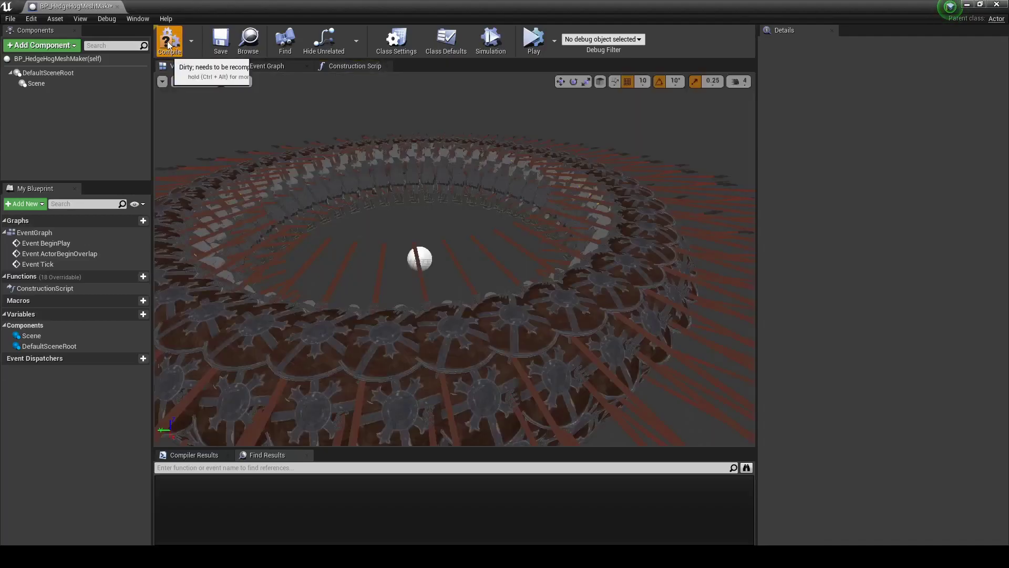
scroll(354, 261, "down", 2)
right_click_drag(354, 261, 355, 260)
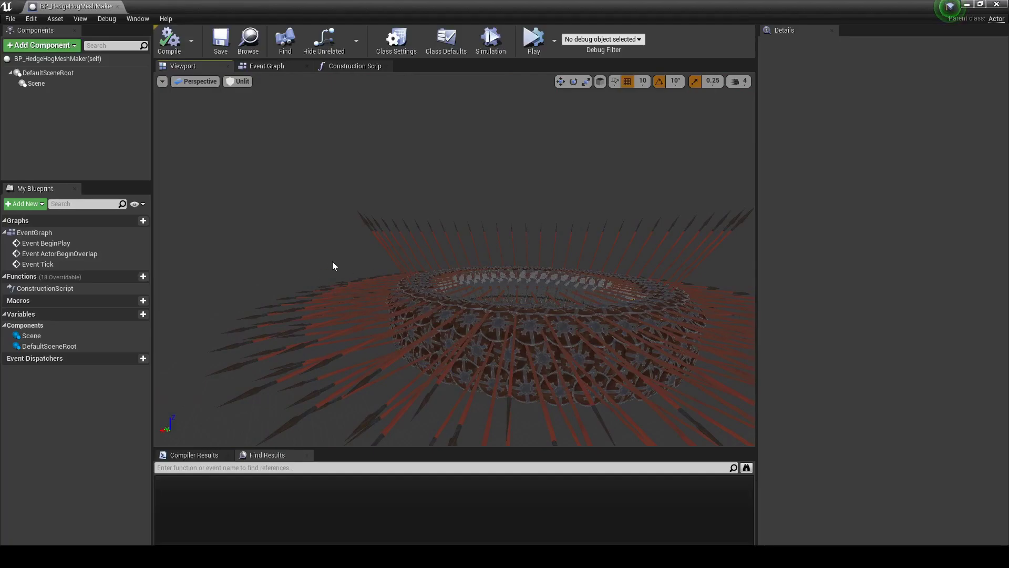
right_click_drag(461, 301, 460, 302)
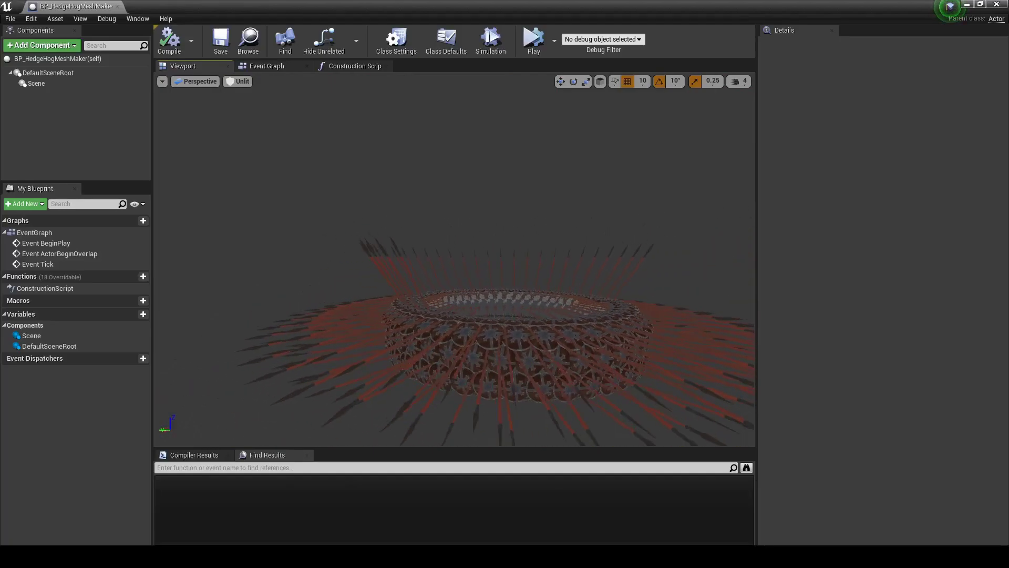
right_click_drag(305, 90, 305, 90)
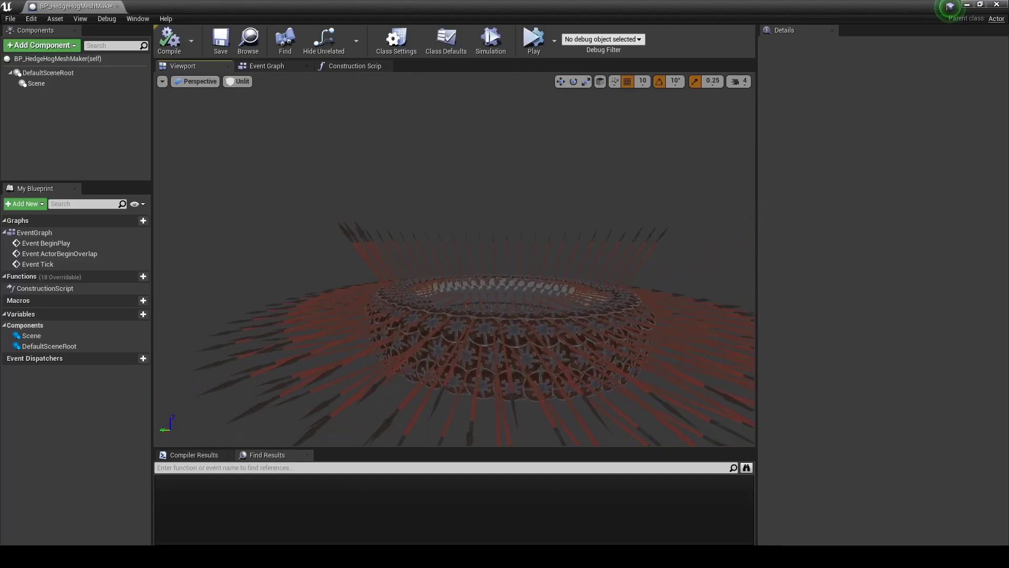
Toggle the preview between lit and unlit shading, then return to the Construction Script
left_click(238, 81)
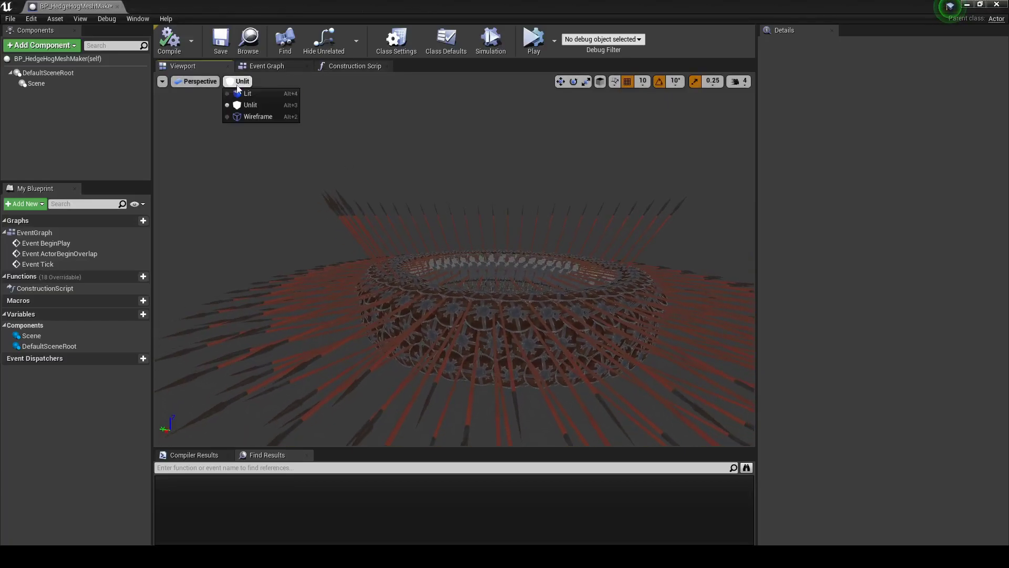
left_click(261, 104)
right_click_drag(276, 87, 276, 86)
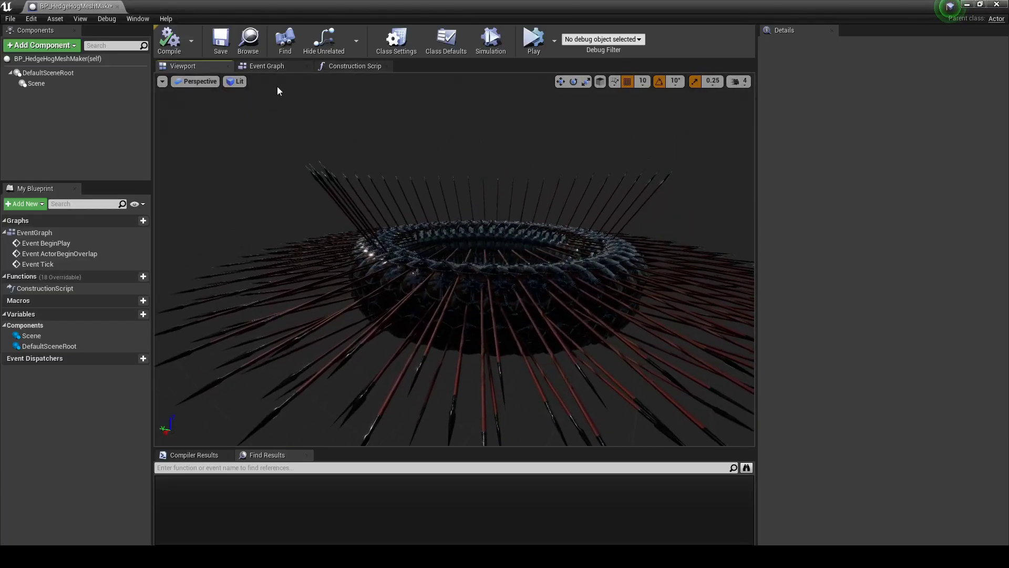
left_click(237, 81)
left_click(251, 104)
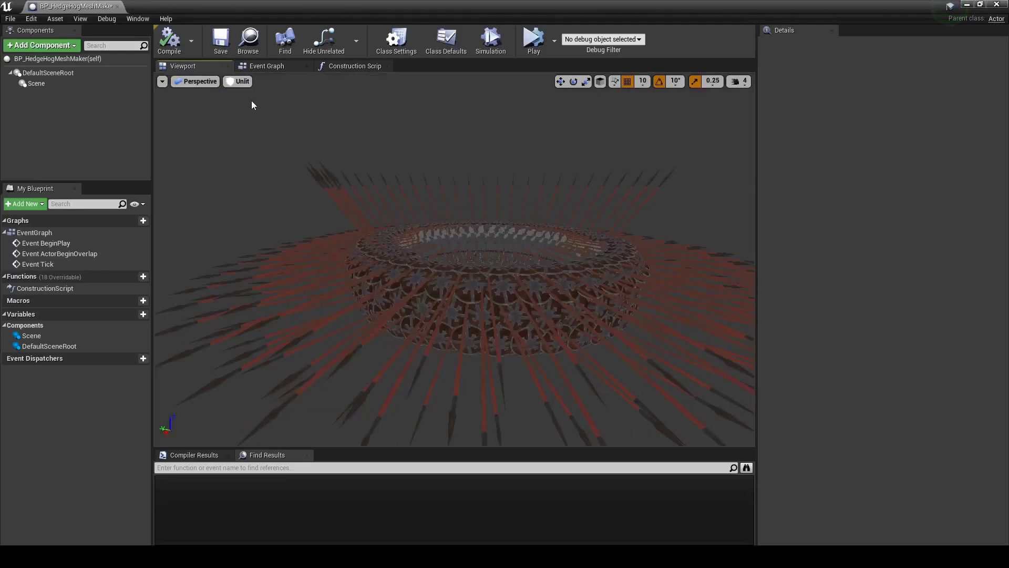
left_click(337, 65)
scroll(473, 195, "down", 3)
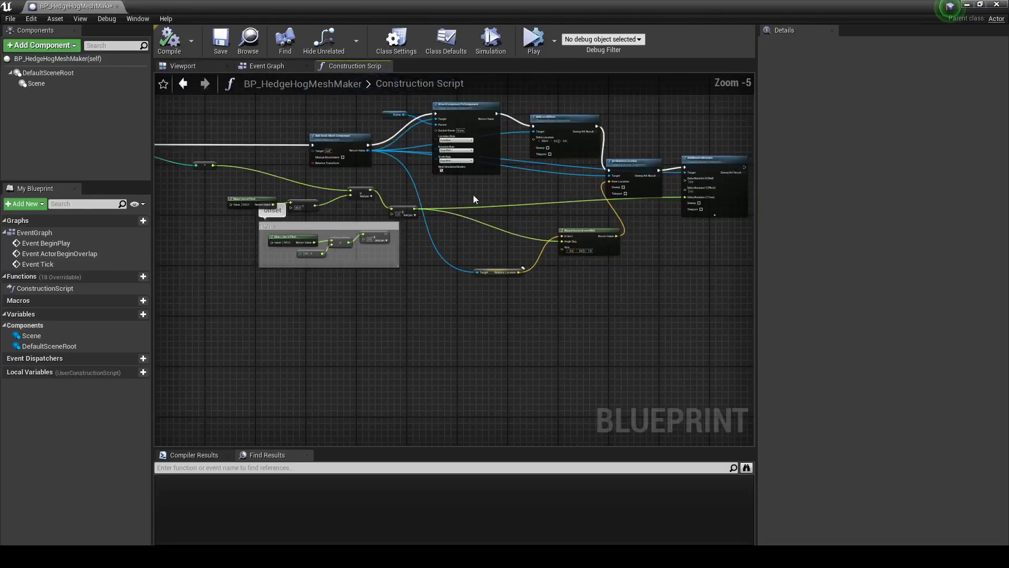
Bring the For Loop node into view and start editing its Last Index
mouse_move(473, 194)
right_mouse_down()
mouse_move(466, 235)
mouse_move(564, 243)
right_mouse_up()
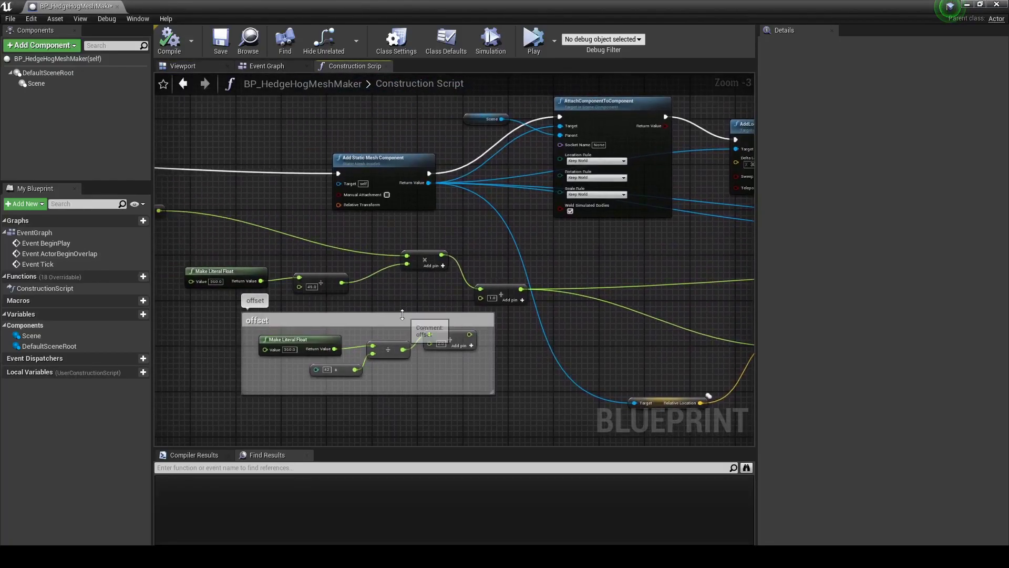
scroll(456, 297, "up", 1)
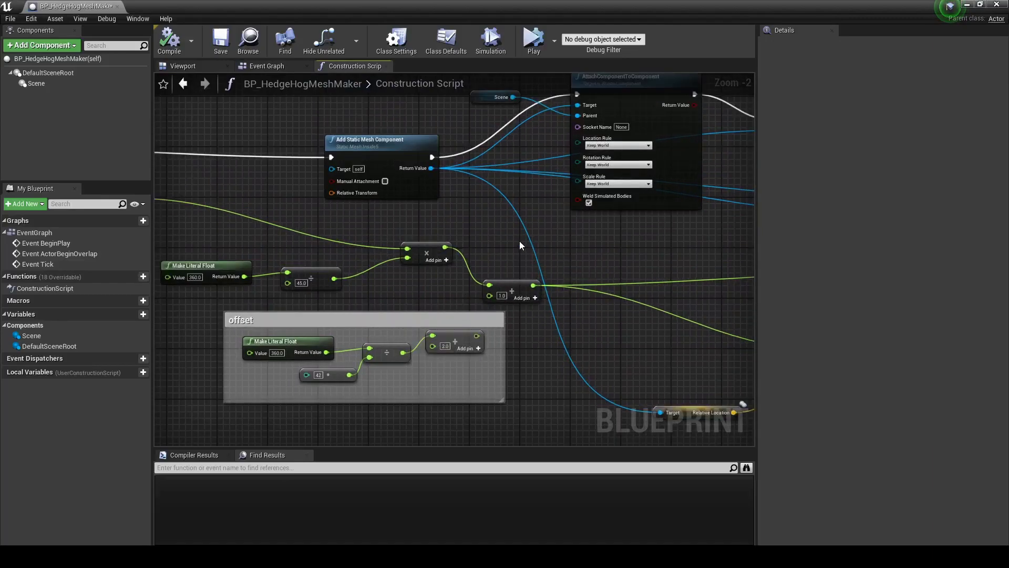
scroll(519, 240, "down", 1)
right_click_drag(451, 277, 377, 232)
scroll(489, 307, "up", 3)
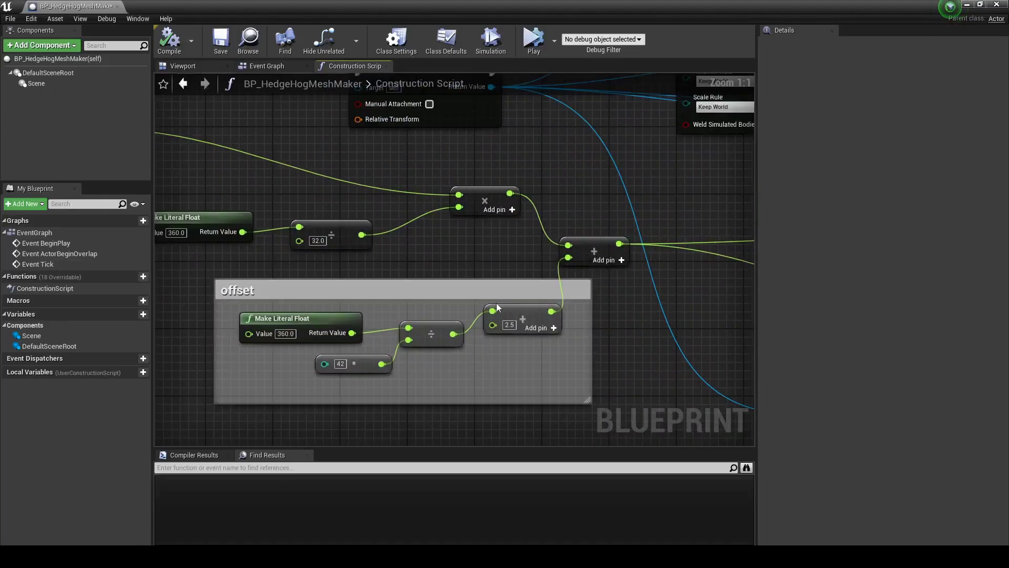
mouse_move(328, 283)
right_mouse_down()
mouse_move(329, 249)
mouse_move(357, 251)
right_mouse_up()
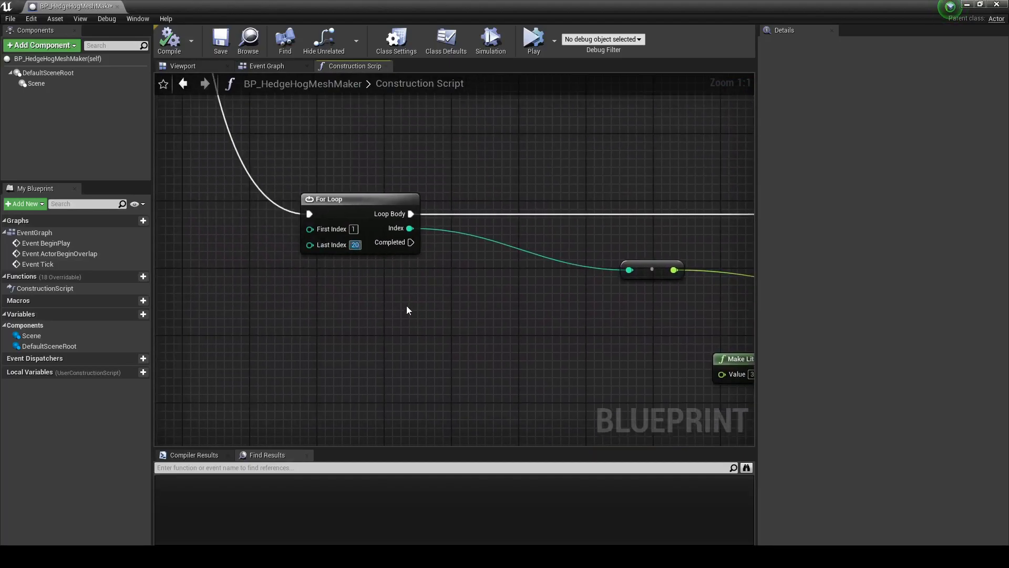
type("43")
key("BackSpace")
type("4")
left_click(188, 70)
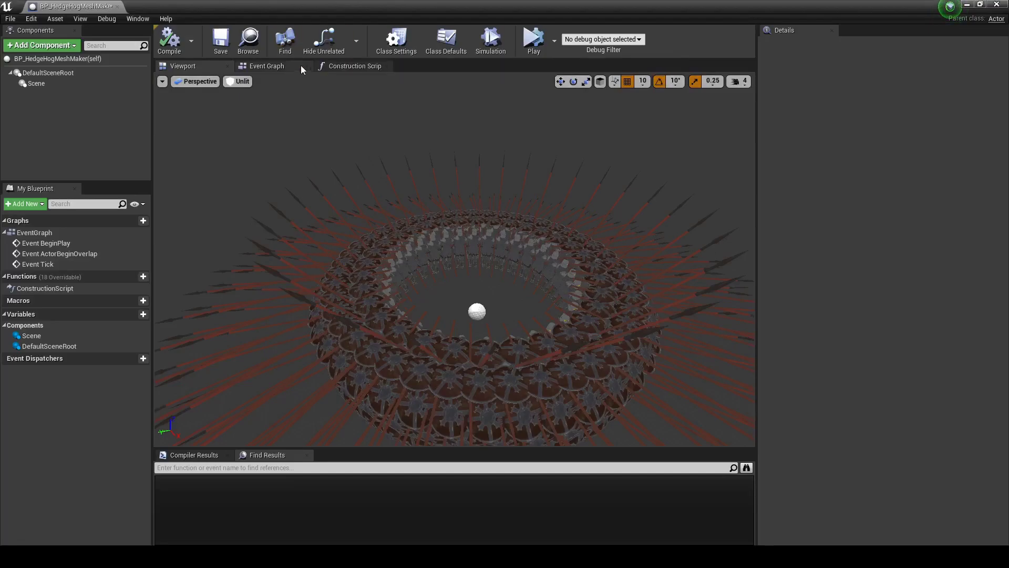
left_click(318, 66)
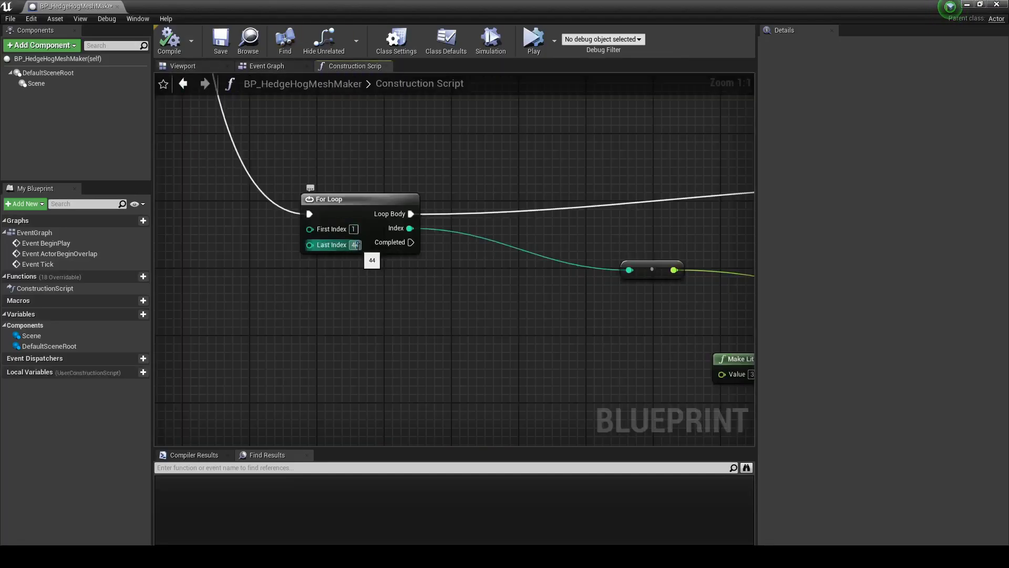
Commit a Last Index of 28 and fly the preview camera into the resulting ring
type("28")
key("Return")
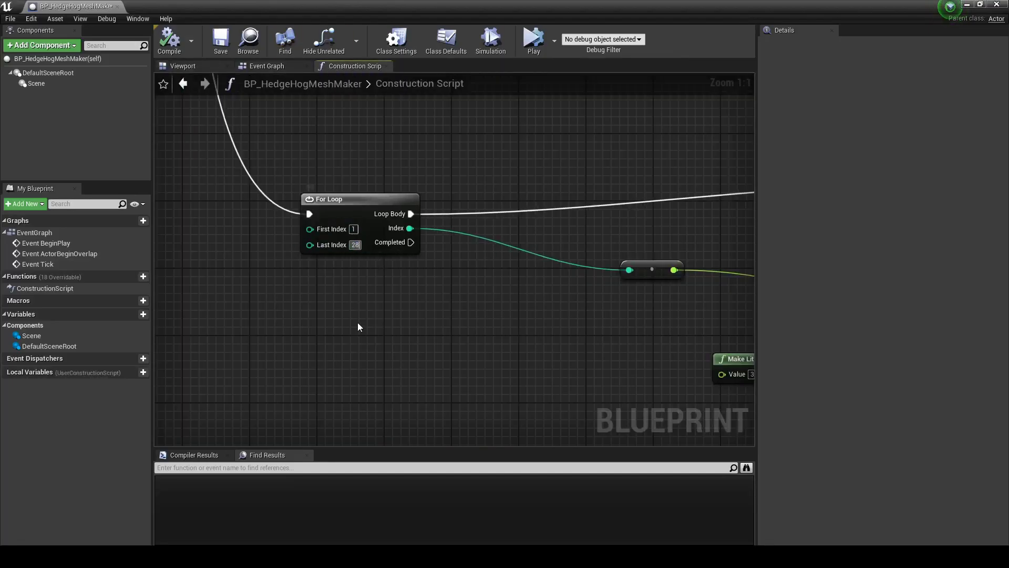
left_click(193, 66)
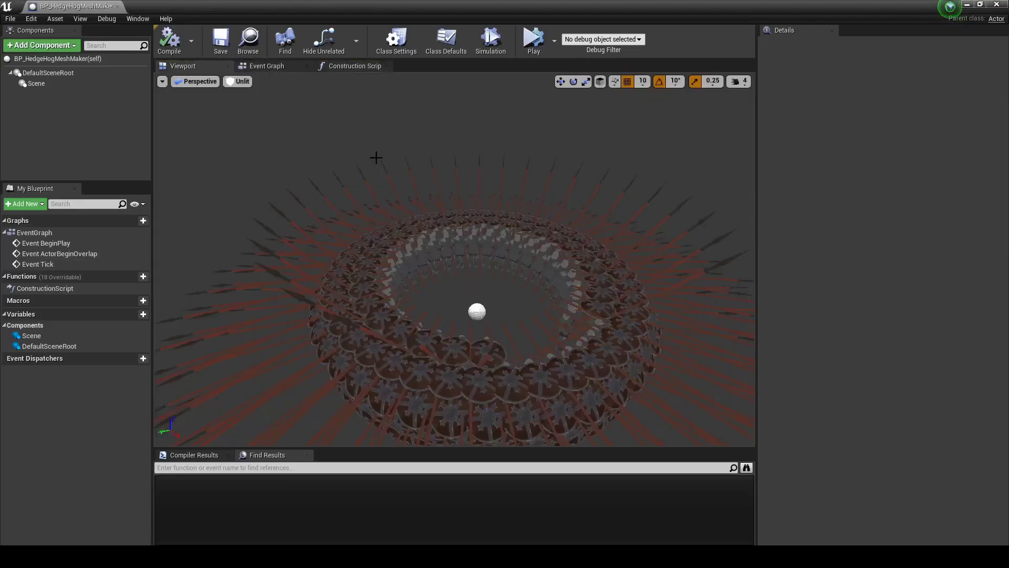
right_click_drag(351, 131, 359, 74)
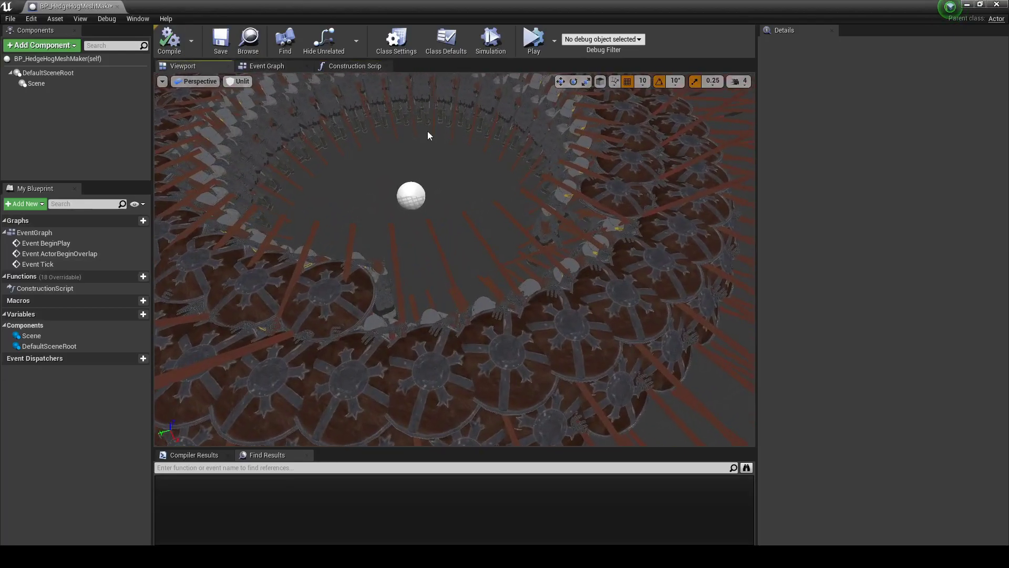
Try a Last Index of 36 and compile to check the larger ring in the preview
left_click(361, 68)
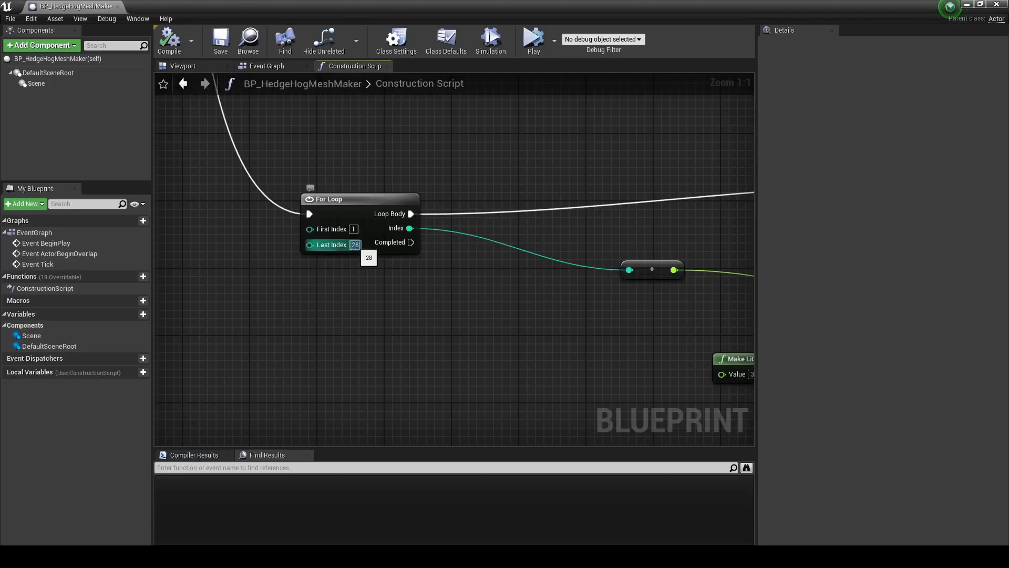
type("36")
left_click(184, 66)
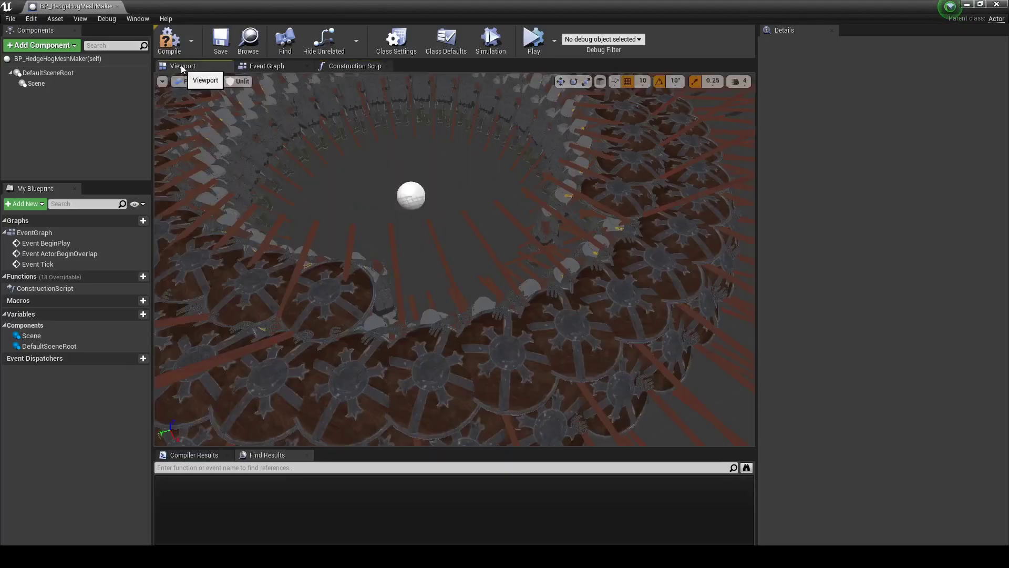
left_click(357, 66)
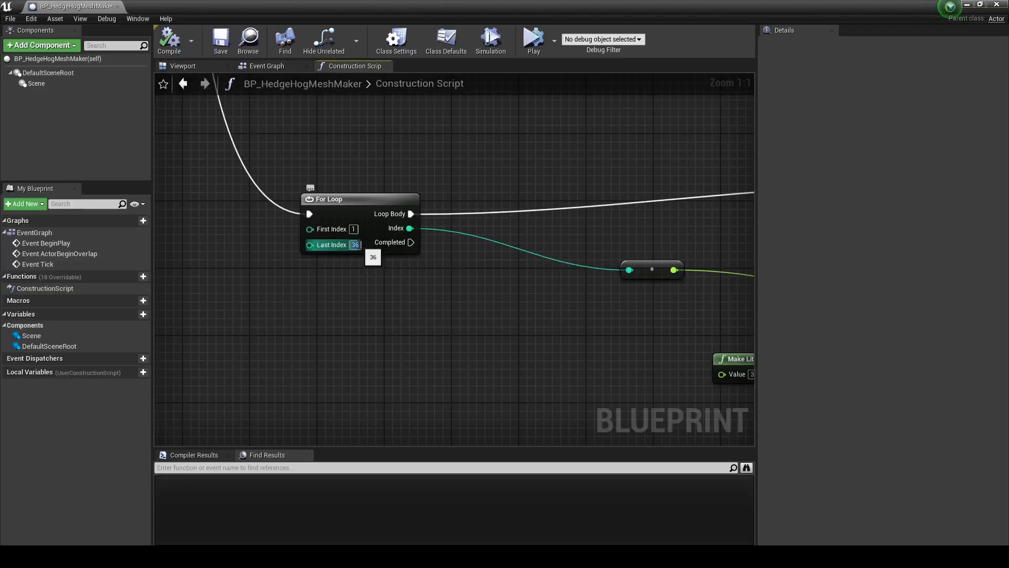
left_click(181, 66)
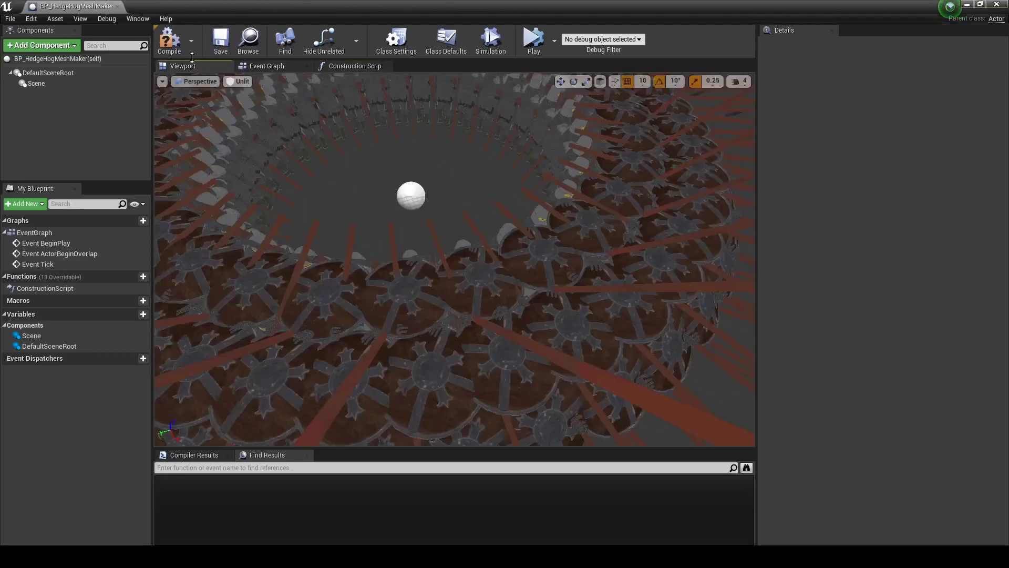
left_click(176, 49)
left_click(333, 67)
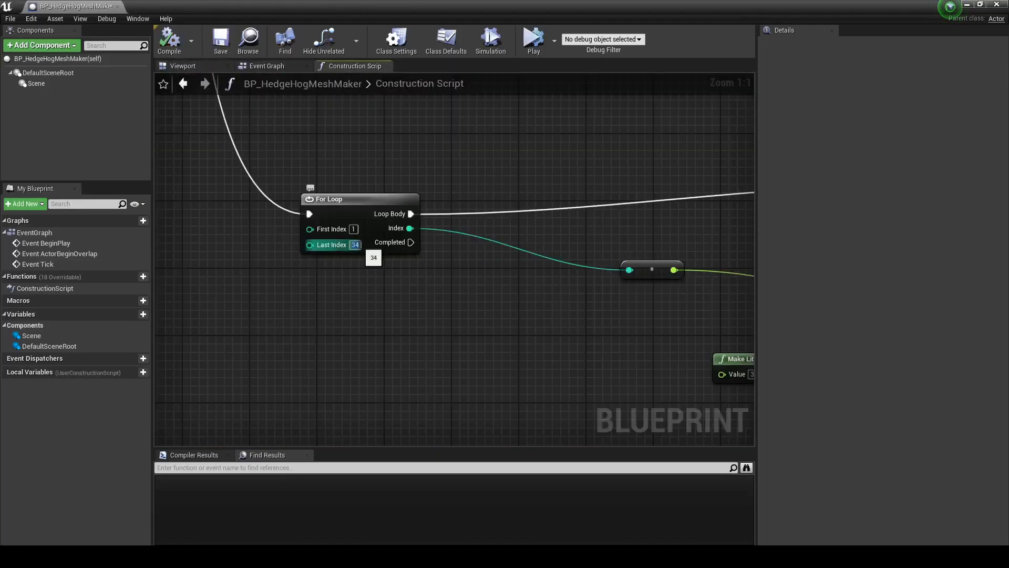
type("3")
key("Return")
left_click(181, 66)
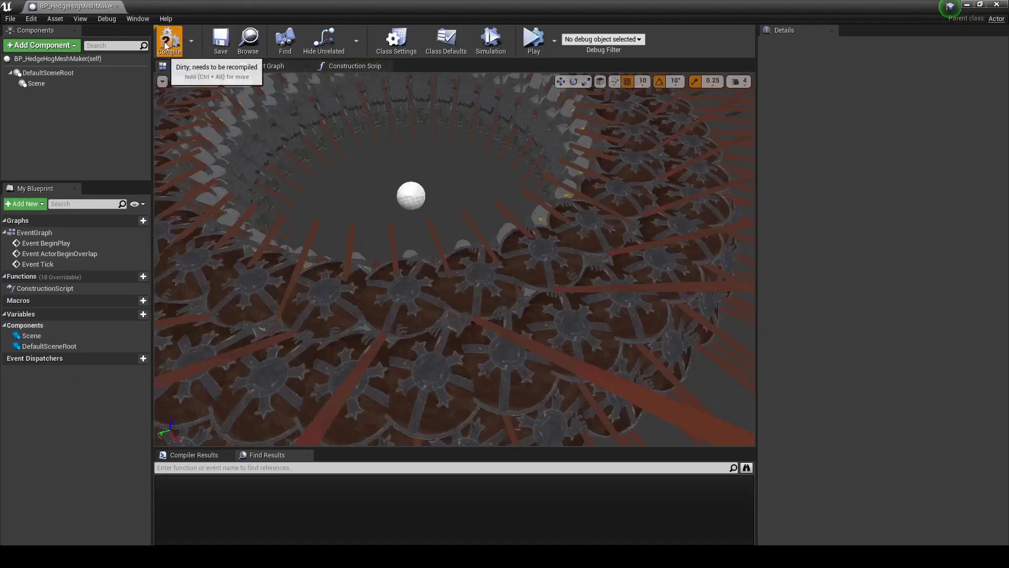
left_click(166, 46)
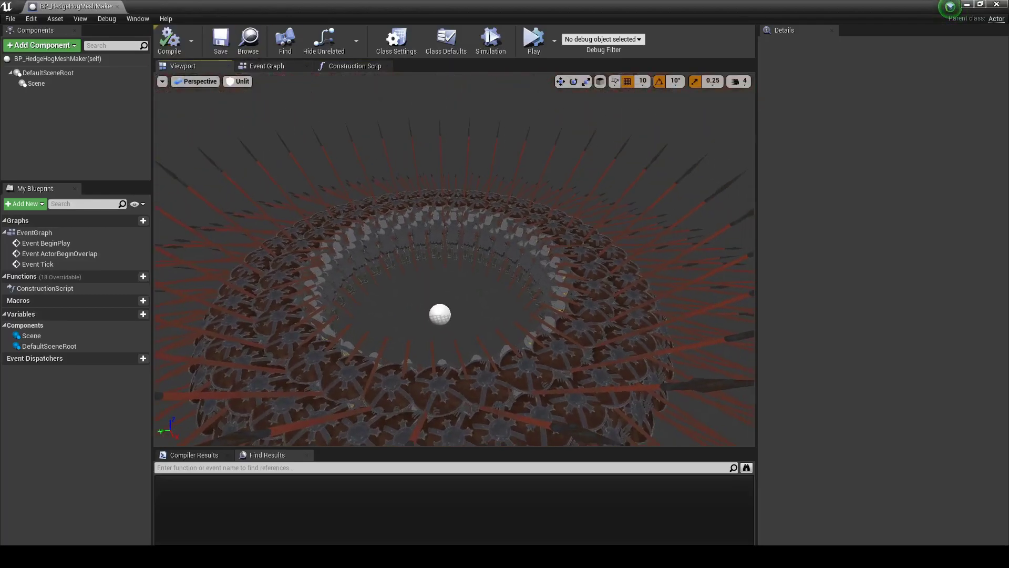
Try a Last Index of 30, recompile, and pull the camera back to view the ring
left_click(358, 66)
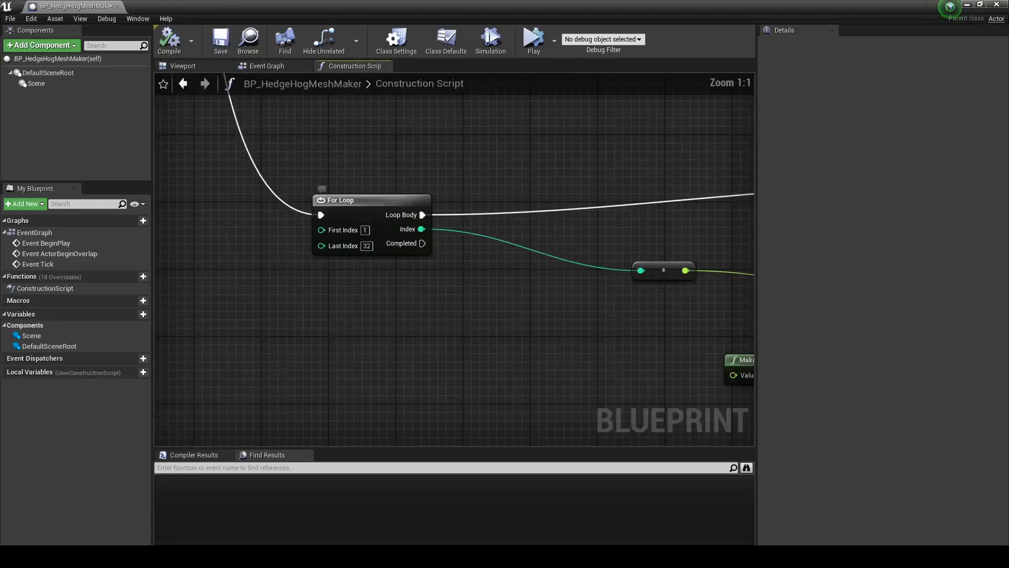
type("30")
key("Return")
left_click(184, 67)
left_click(168, 39)
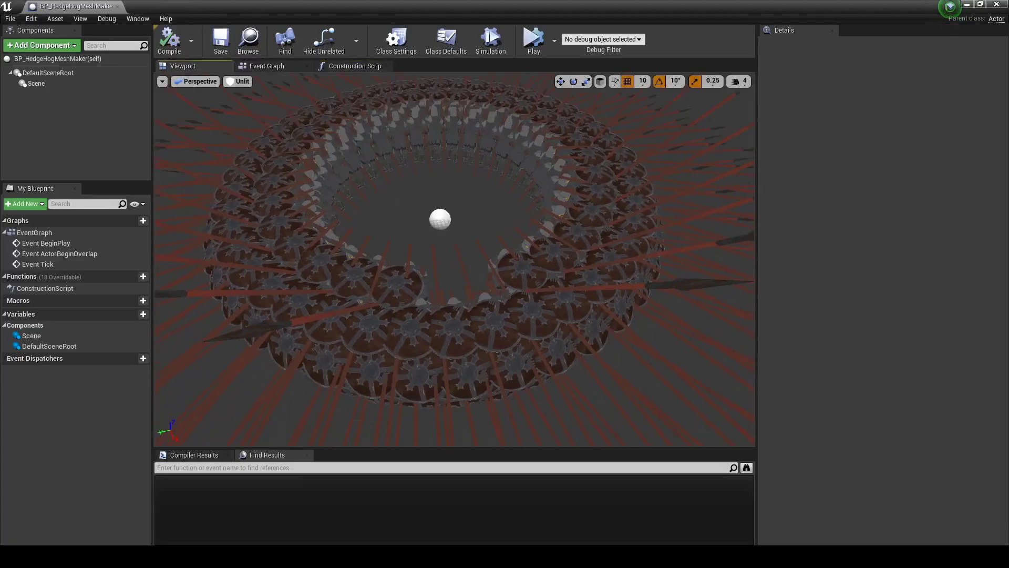
left_click_drag(454, 263, 454, 231)
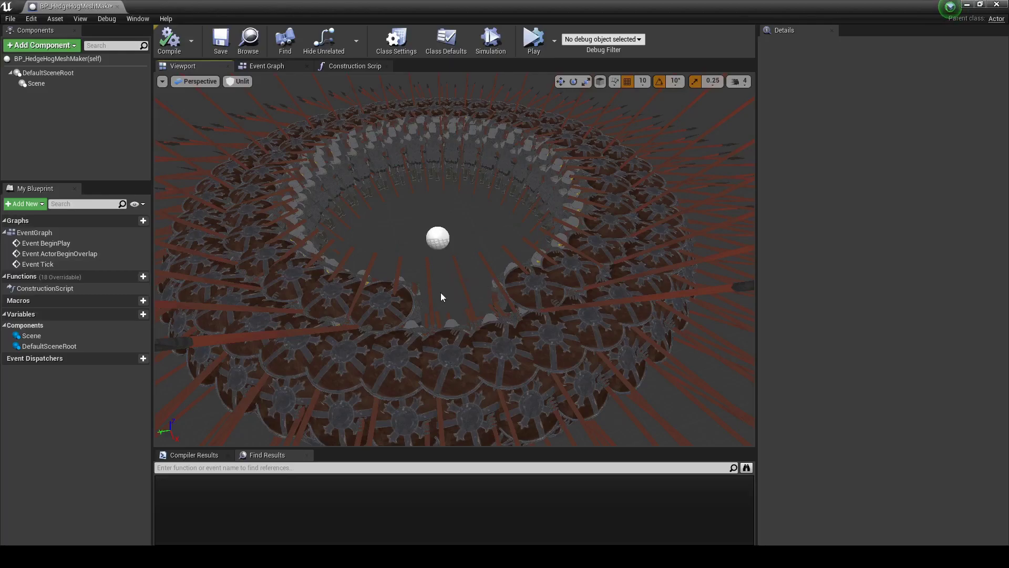
Settle on a Last Index of 32 and recompile the Blueprint
left_click(350, 67)
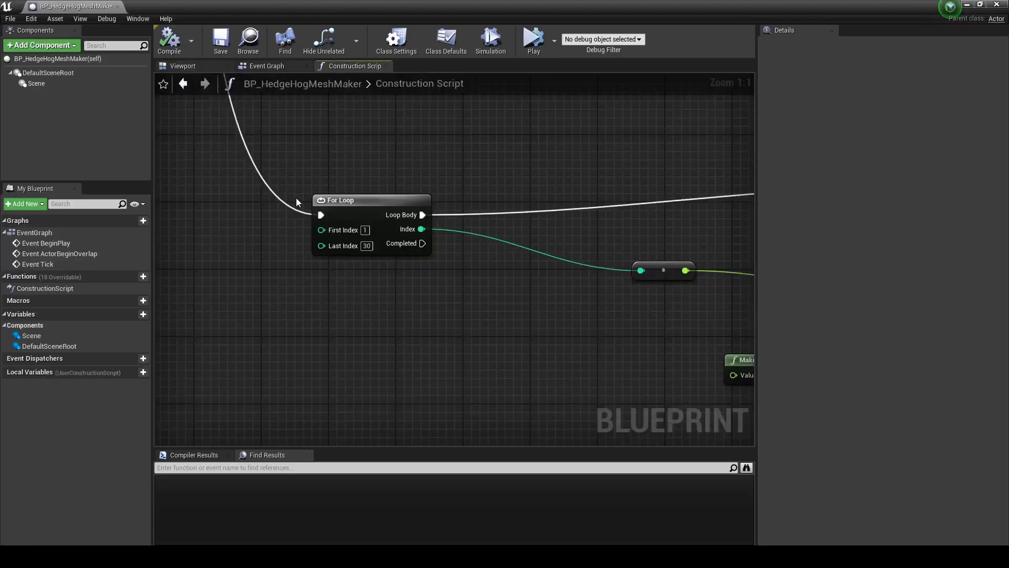
type("32")
key("Return")
left_click(178, 47)
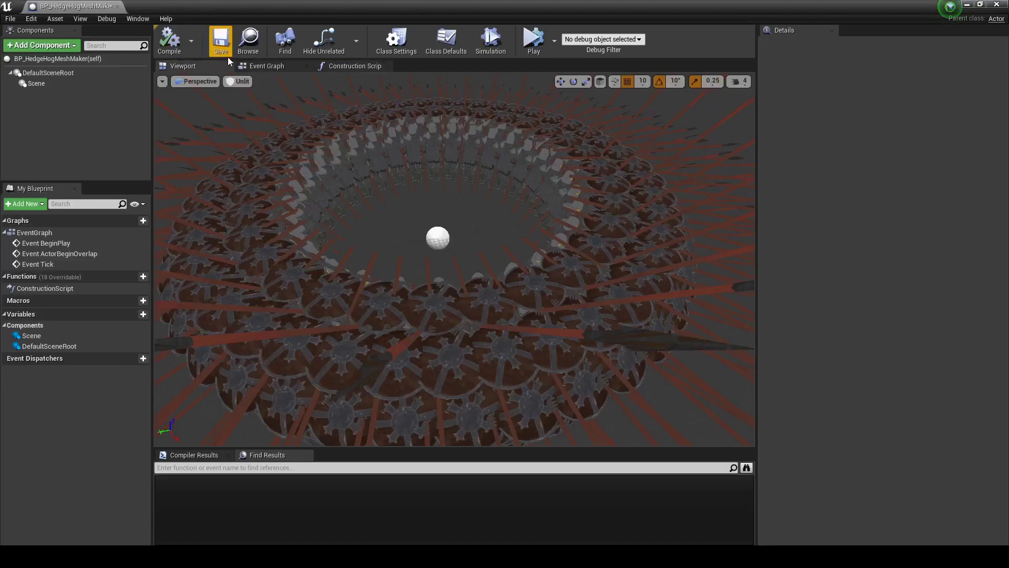
Select the lower ring's node group and shift it right to align with the upper group
left_click(354, 66)
scroll(338, 252, "down", 10)
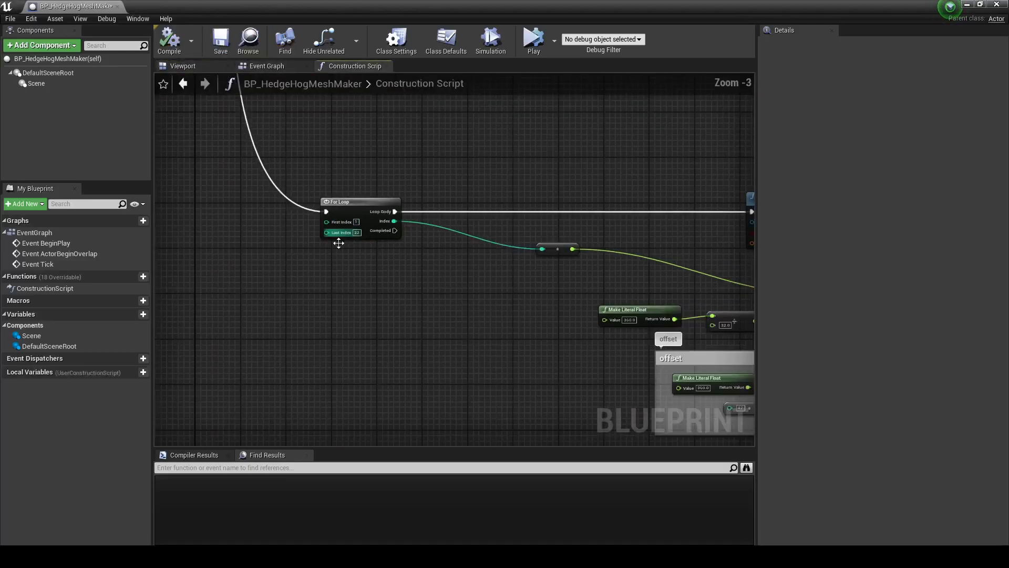
scroll(409, 290, "down", 1)
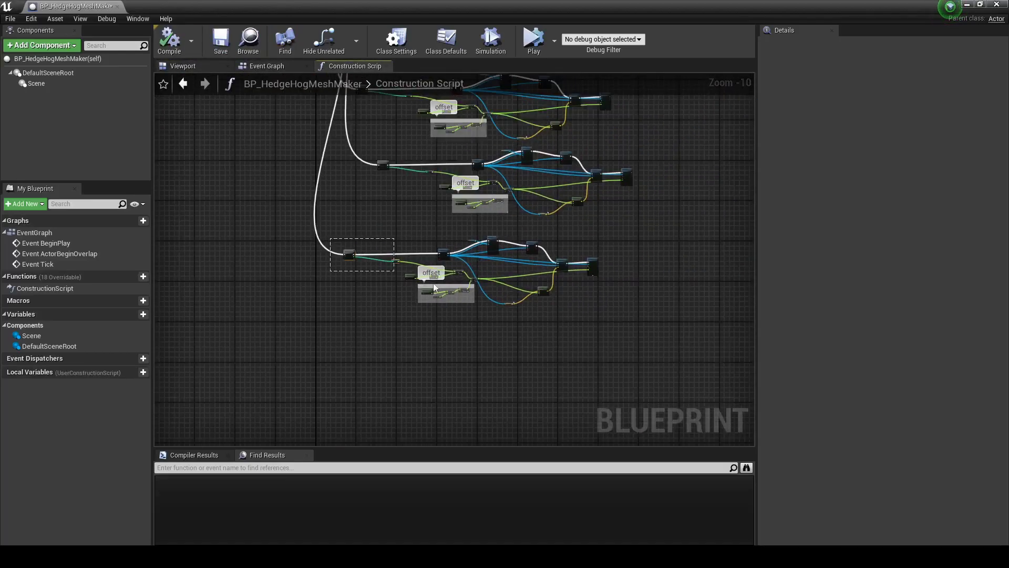
left_click_drag(626, 354, 627, 355)
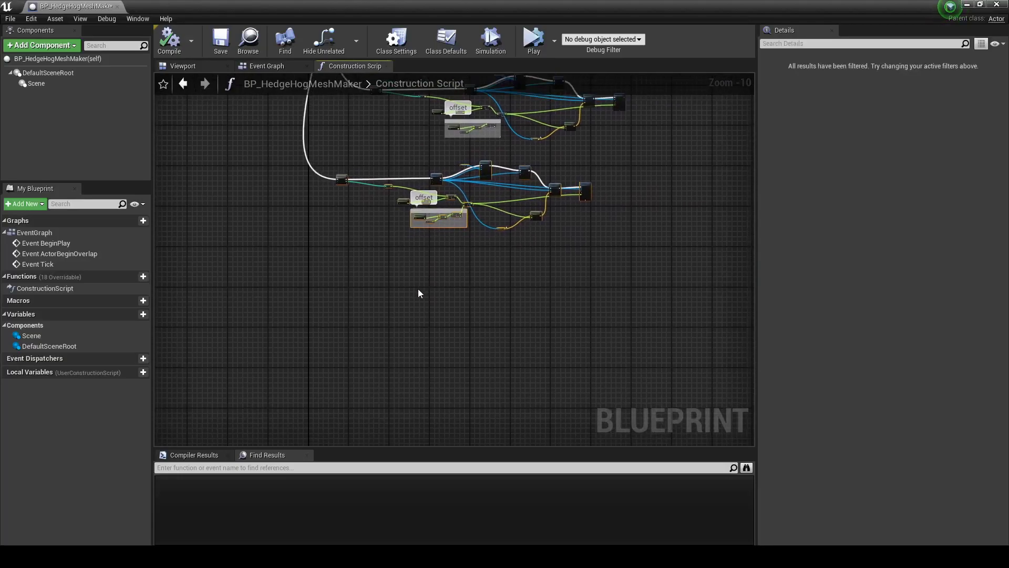
scroll(401, 269, "up", 2)
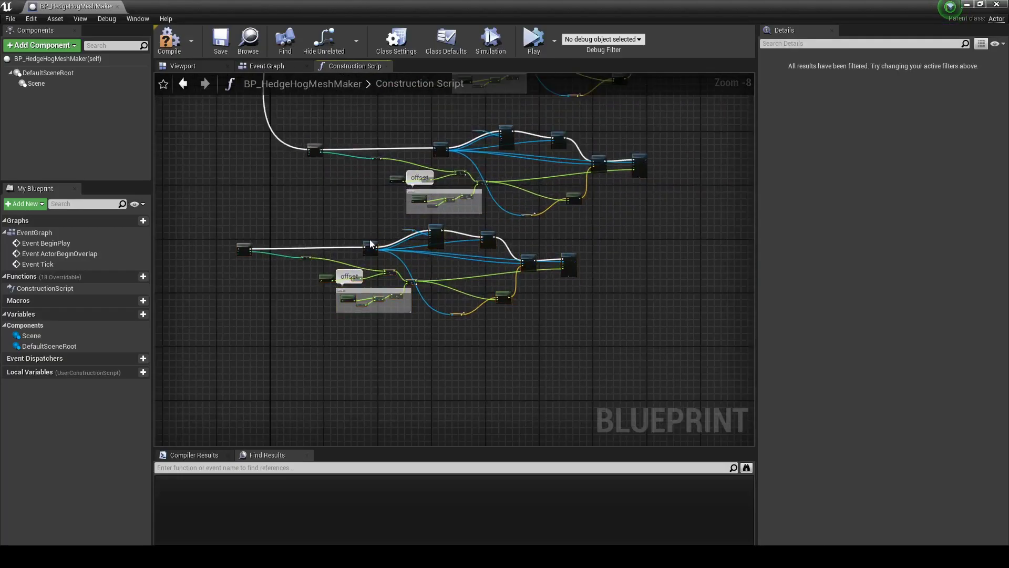
left_click(273, 205)
left_click_drag(640, 373, 640, 372)
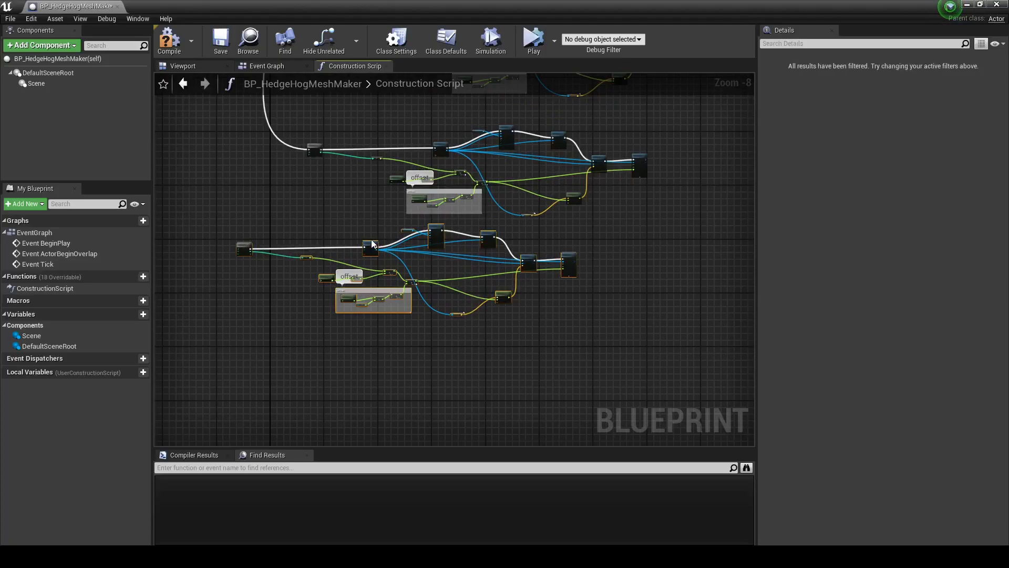
left_click_drag(371, 243, 442, 243)
left_click(409, 217)
Check the Add Static Mesh Component's mesh list without changing it, then compile
scroll(368, 199, "up", 2)
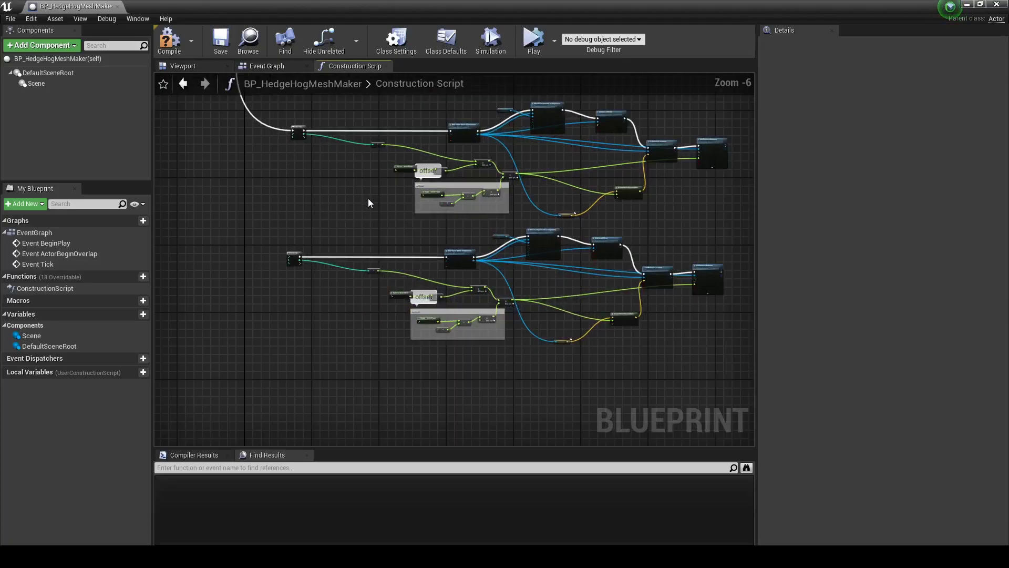
scroll(368, 198, "down", 2)
scroll(370, 225, "down", 2)
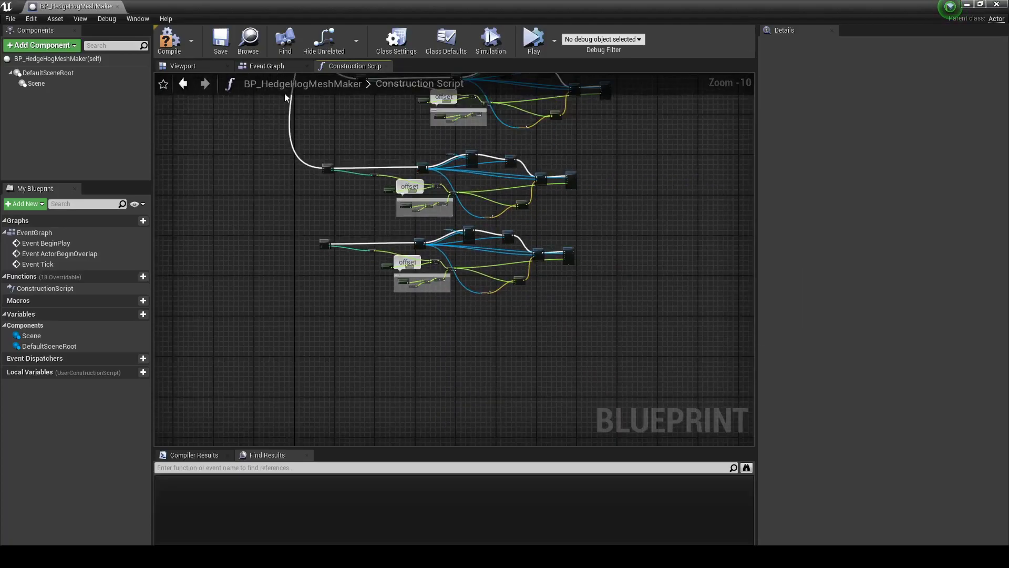
scroll(285, 93, "up", 6)
left_click(262, 302)
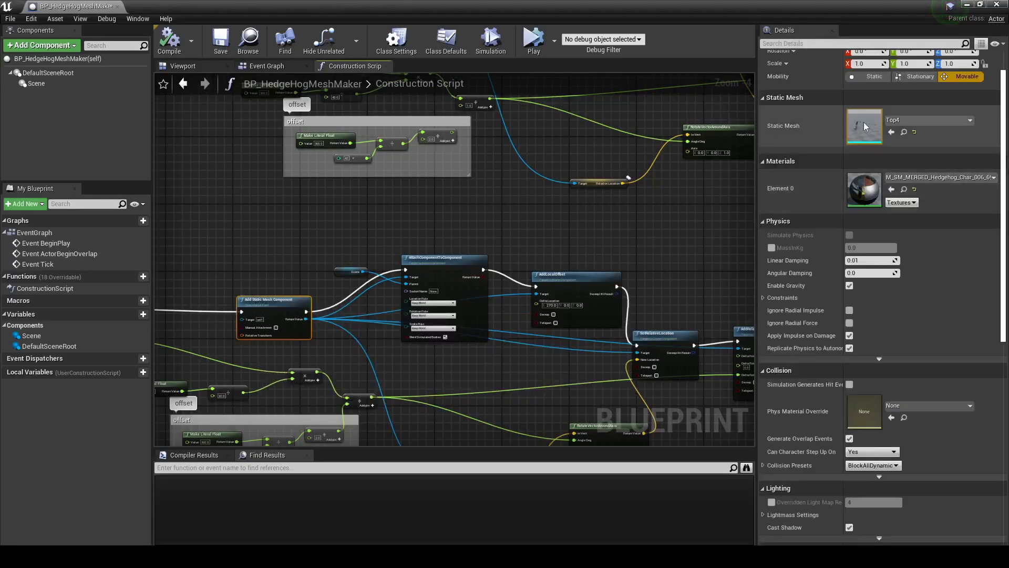
left_click(900, 121)
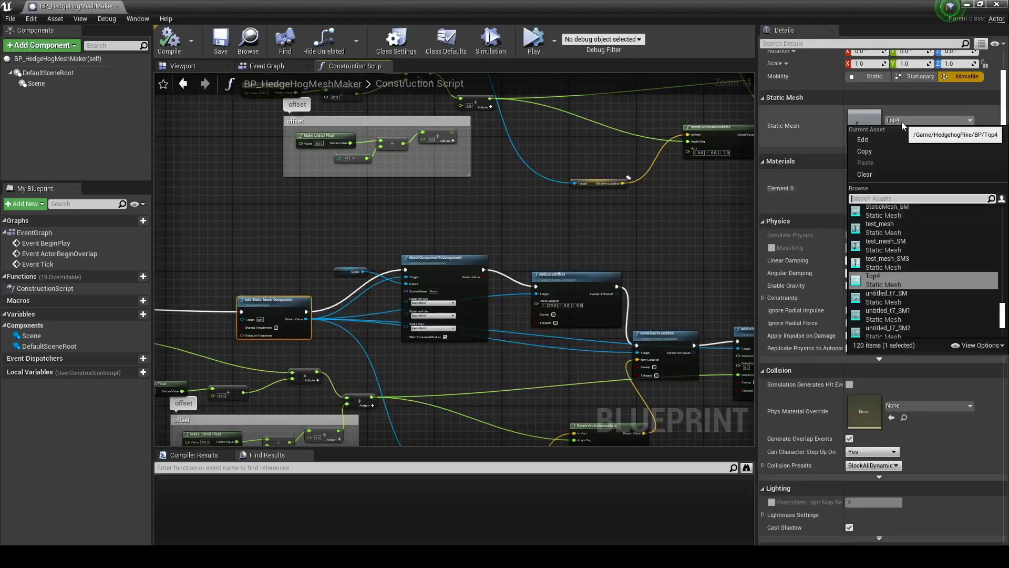
left_click(312, 213)
left_click(181, 54)
Orbit and dolly the Viewport camera to inspect the multi-tier spiked rings
left_click(175, 68)
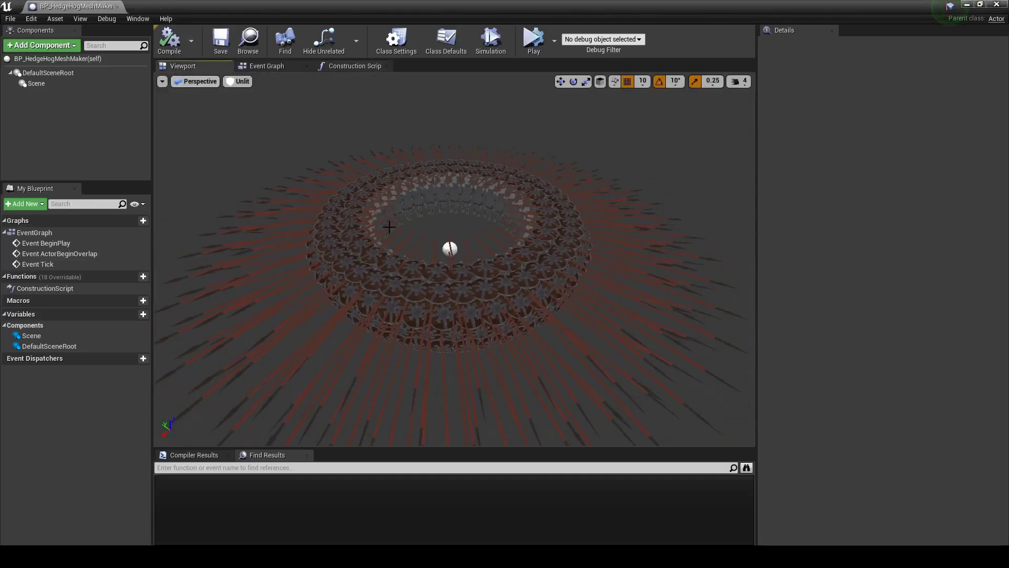
left_click_drag(397, 208, 396, 209)
mouse_move(423, 303)
right_mouse_down()
mouse_move(423, 284)
mouse_move(423, 307)
right_mouse_up()
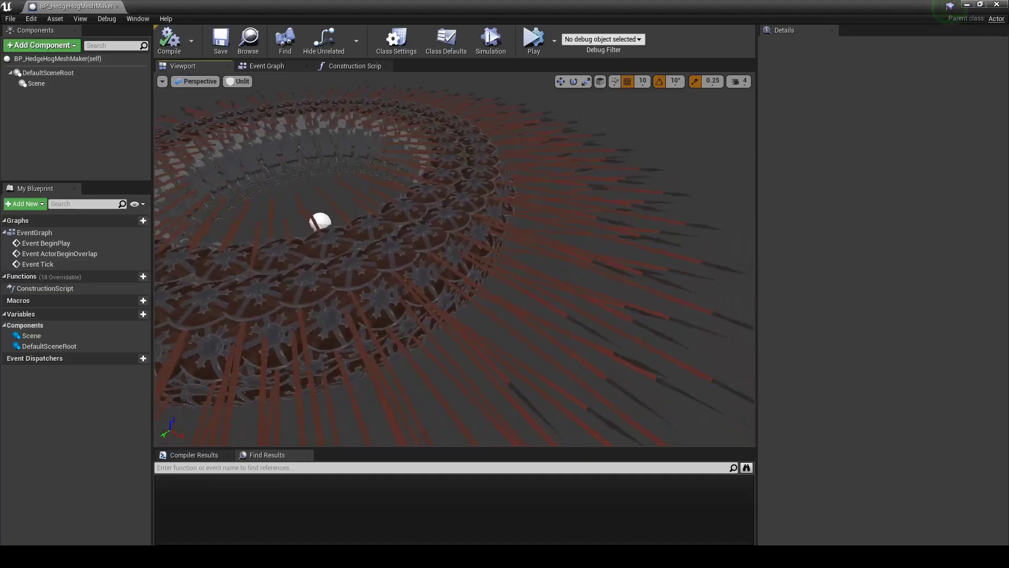
Wire the Sequence's Then 4 output into the next ring's node group
left_click(361, 67)
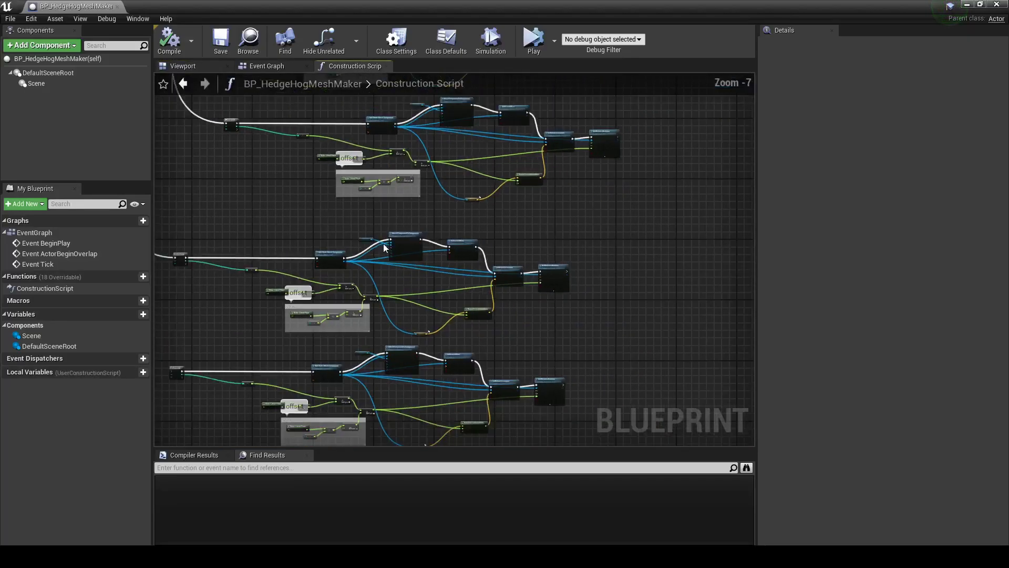
right_click_drag(462, 199, 419, 264)
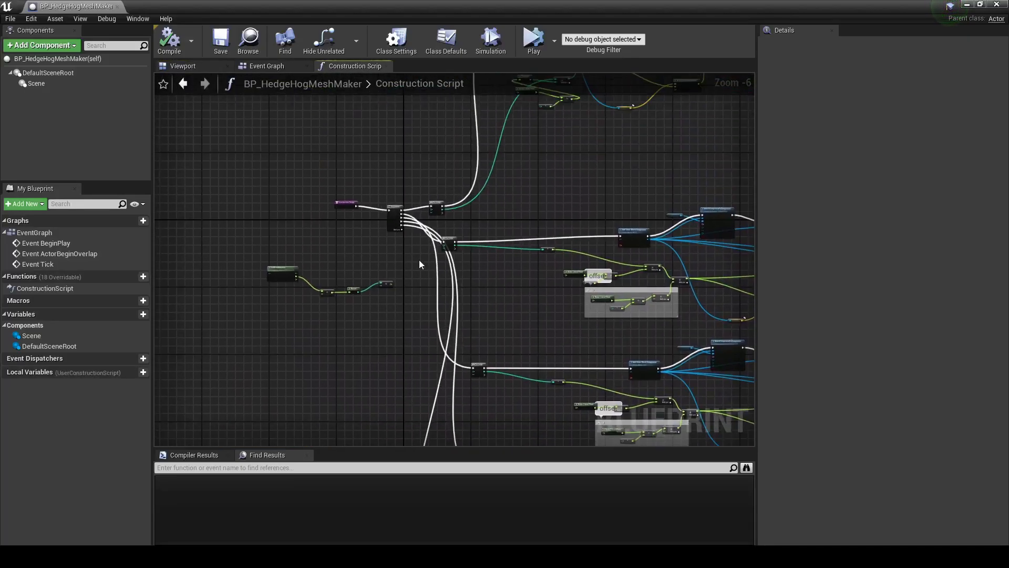
scroll(403, 233, "up", 4)
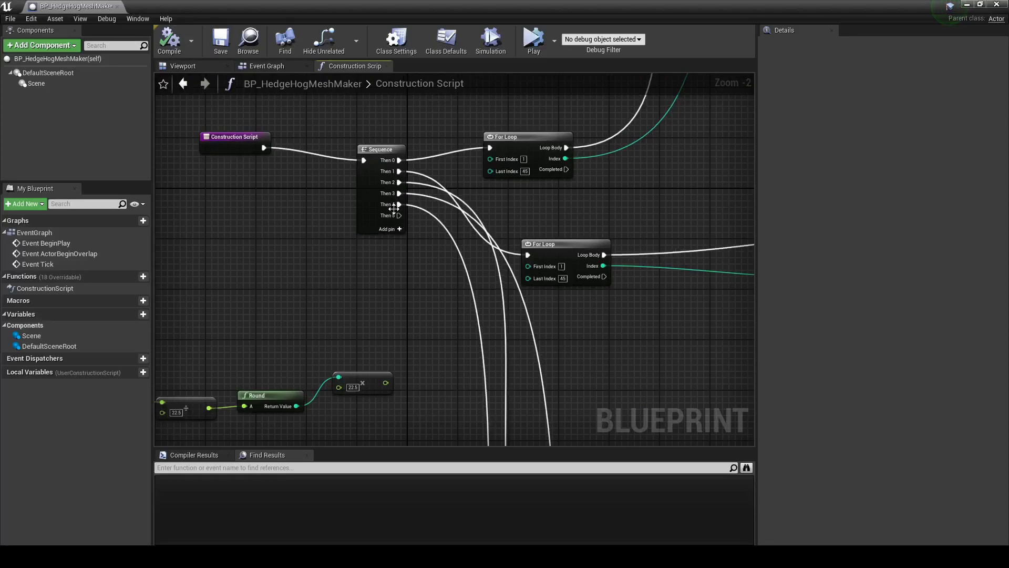
left_click_drag(394, 209, 519, 344)
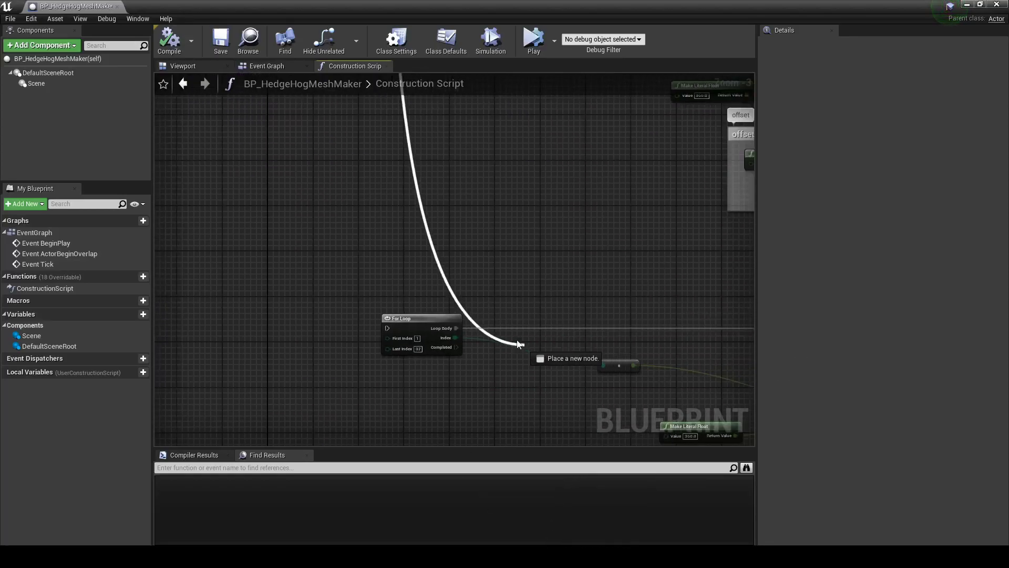
Survey the graph around the AttachComponent, AddLocalOffset and offset comment nodes
scroll(391, 331, "down", 1)
right_click_drag(499, 371, 220, 288)
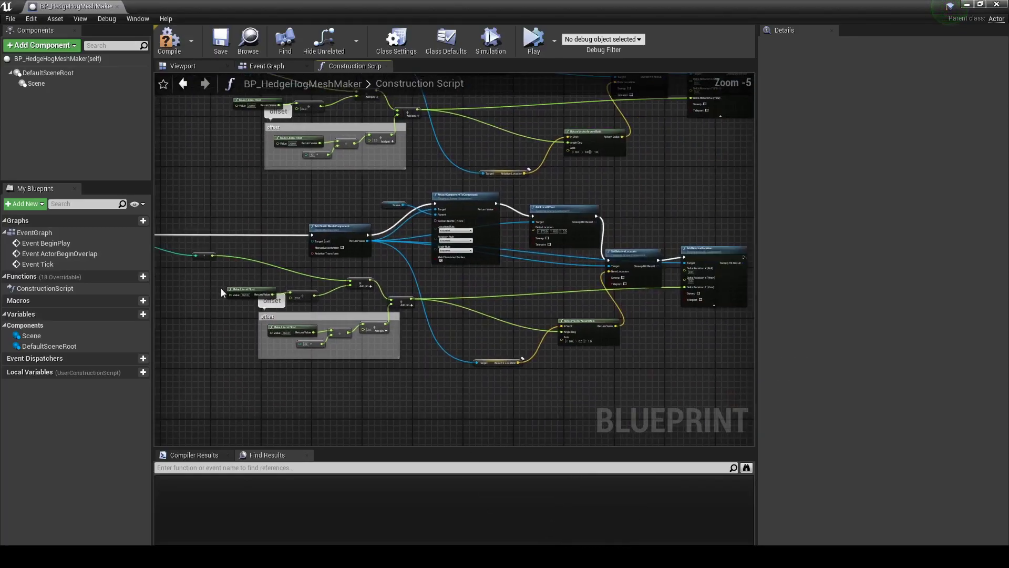
scroll(411, 327, "down", 1)
right_click_drag(411, 326, 380, 446)
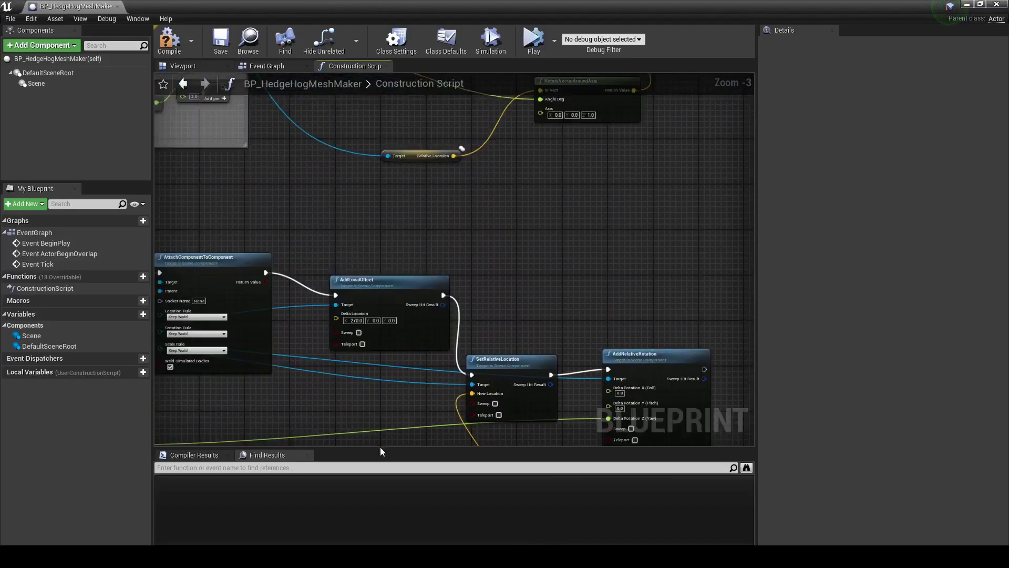
scroll(390, 374, "up", 1)
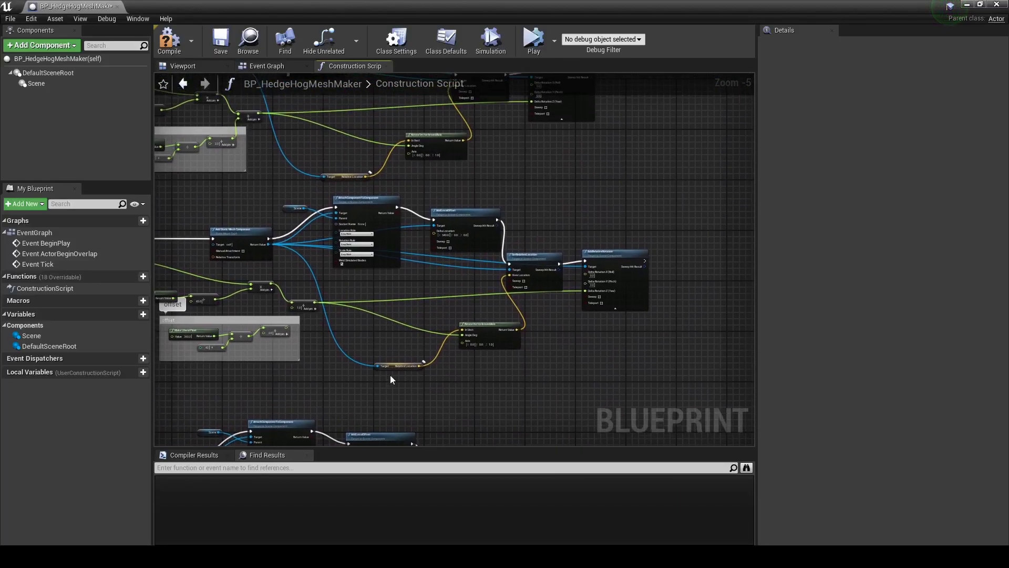
scroll(422, 363, "up", 1)
scroll(446, 310, "up", 1)
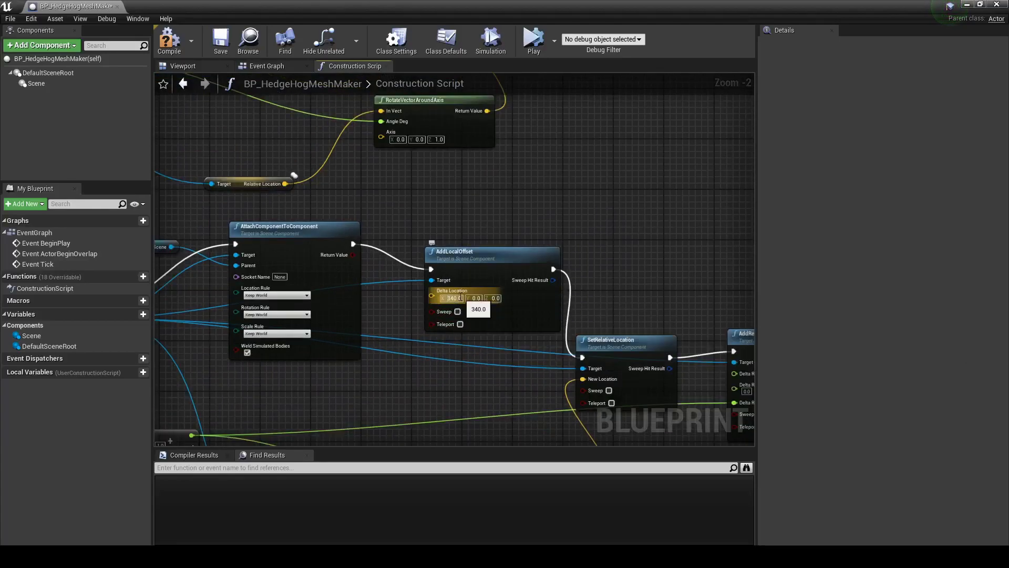
scroll(463, 439, "down", 2)
scroll(513, 197, "down", 1)
scroll(514, 202, "up", 2)
scroll(441, 210, "up", 1)
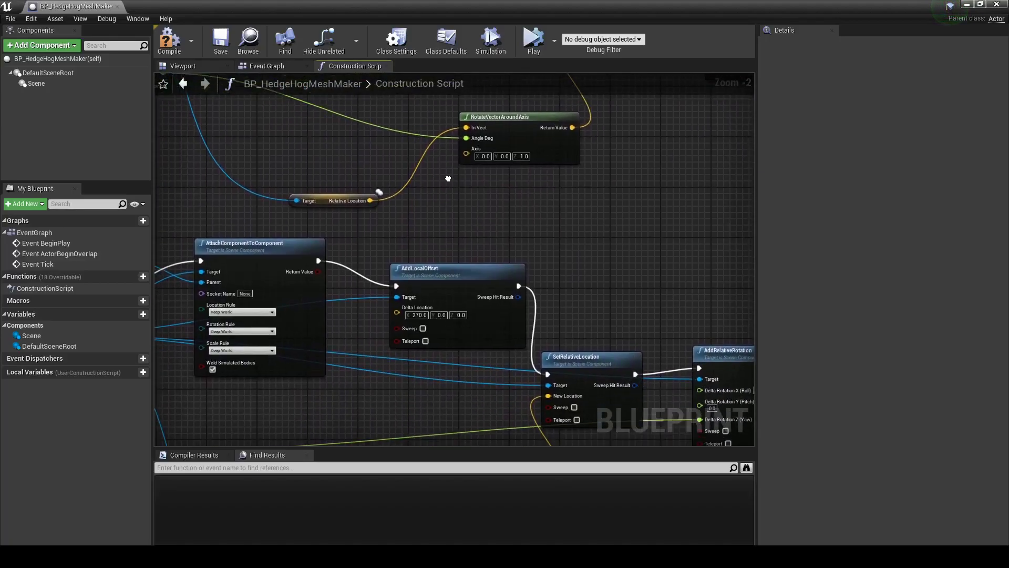
scroll(433, 299, "up", 2)
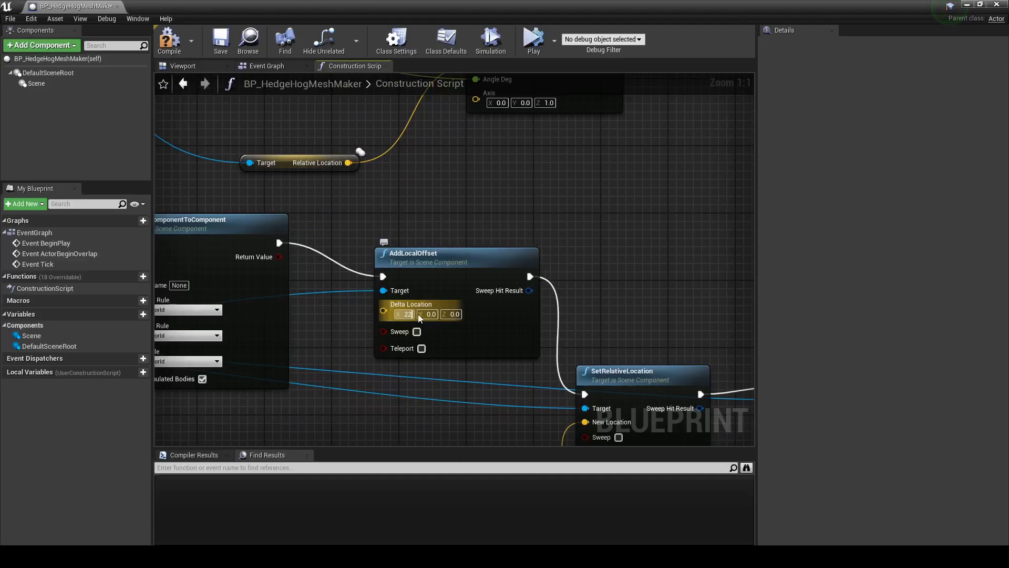
scroll(443, 350, "down", 6)
right_click_drag(443, 350, 525, 236)
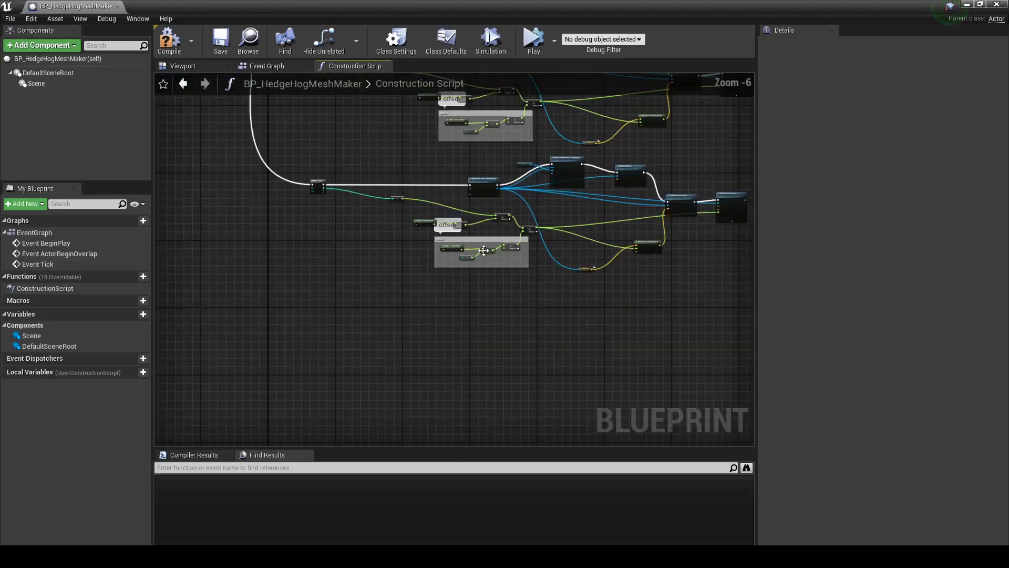
scroll(573, 209, "up", 3)
right_click_drag(494, 181, 447, 231)
Orbit and fly the preview camera around the spiked torus, from above, up close and afar
left_click(202, 69)
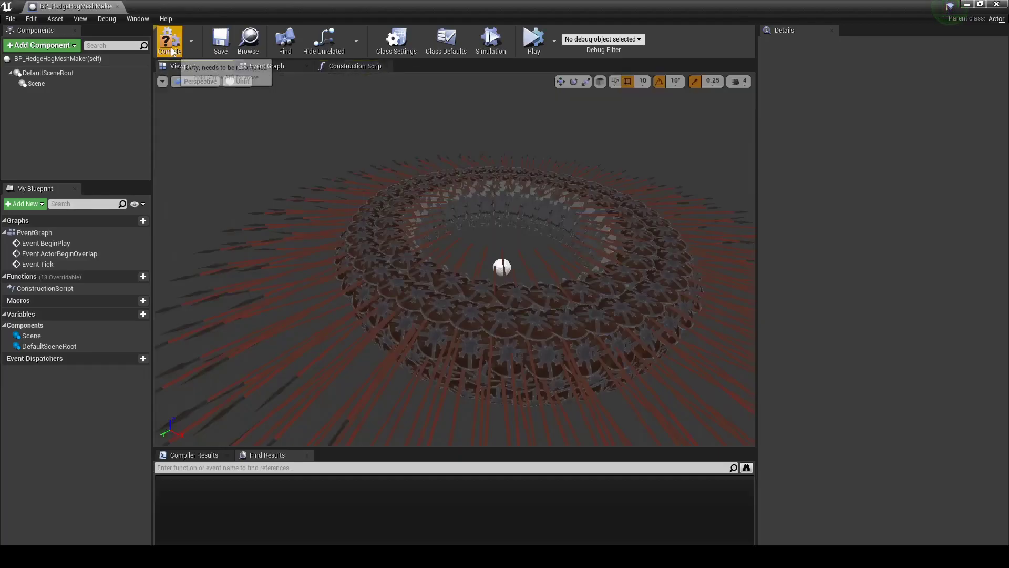
mouse_move(502, 214)
right_mouse_down()
mouse_move(502, 274)
mouse_move(501, 221)
right_mouse_up()
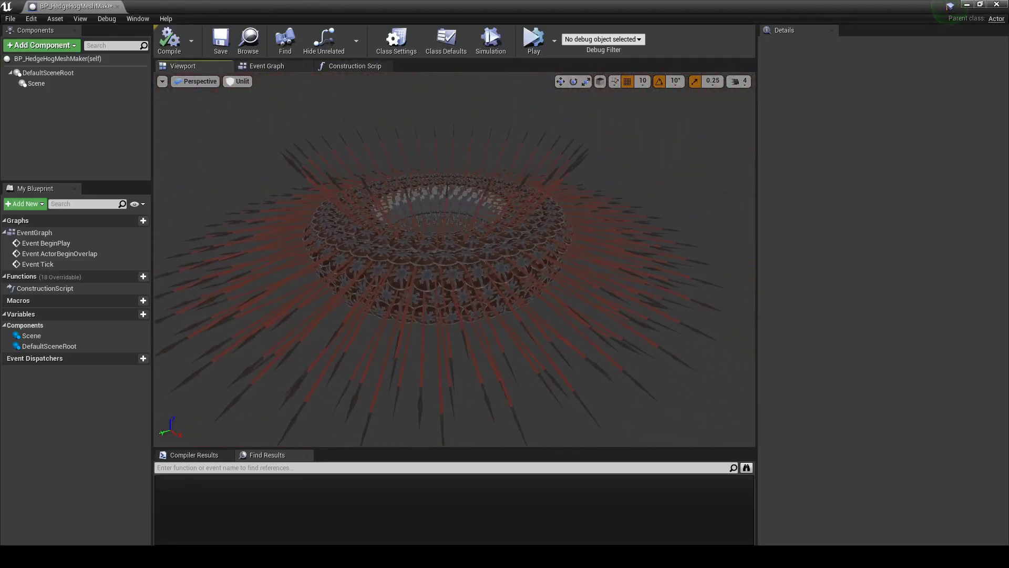
mouse_move(502, 220)
right_mouse_down()
mouse_move(502, 237)
mouse_move(484, 236)
mouse_move(483, 247)
right_mouse_up()
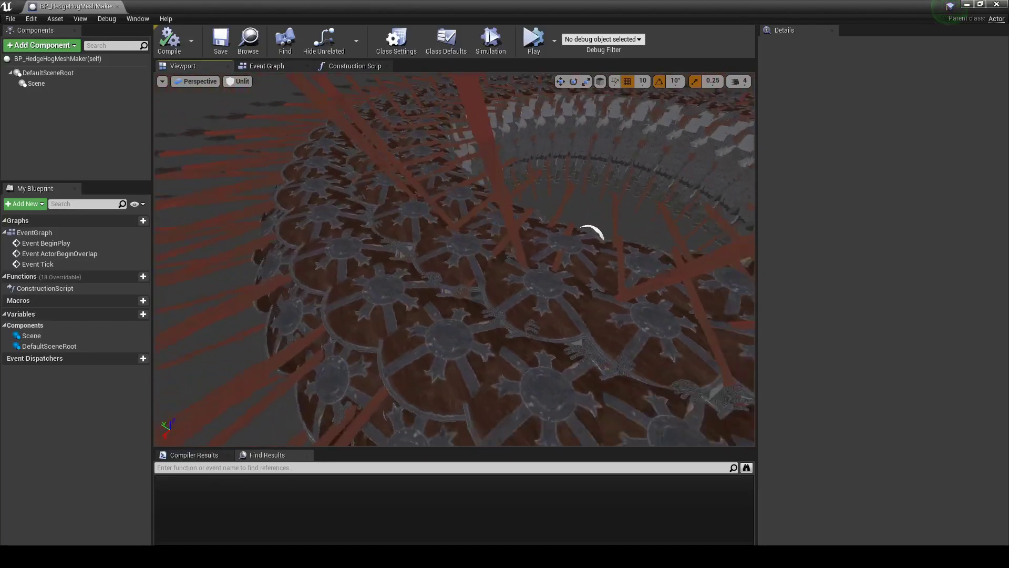
mouse_move(591, 231)
right_mouse_down()
mouse_move(459, 271)
mouse_move(471, 242)
right_mouse_up()
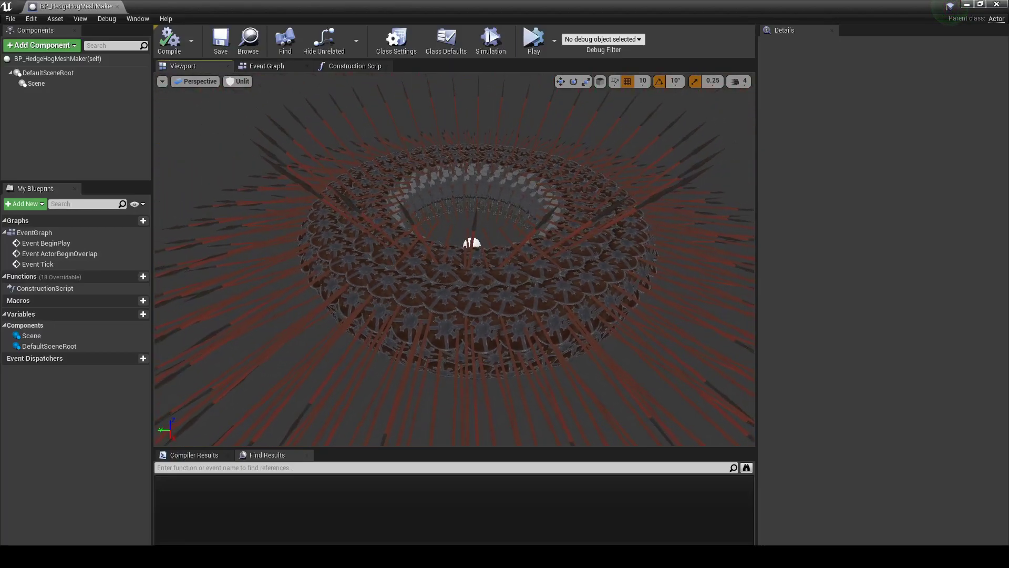
right_click_drag(471, 242, 450, 244)
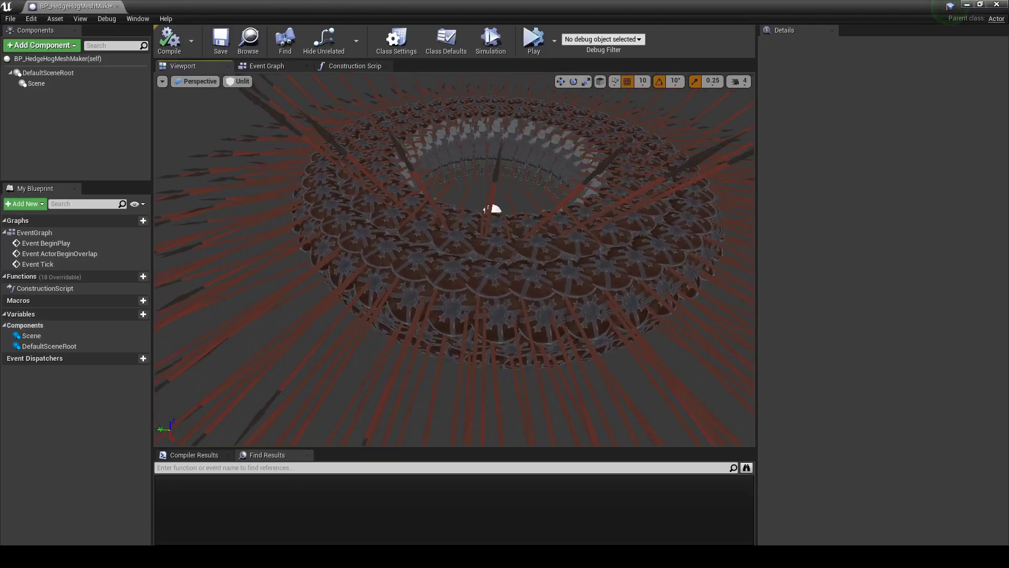
right_click_drag(450, 244, 436, 66)
In the construction script, set the AddLocalOffset node's Delta Location Z to 30
left_click(361, 66)
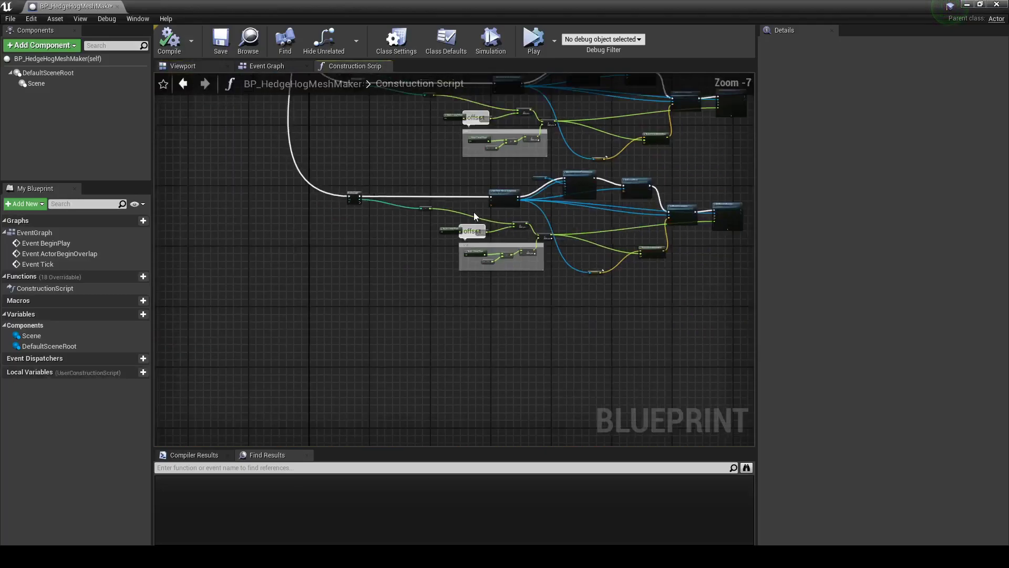
scroll(521, 198, "up", 1)
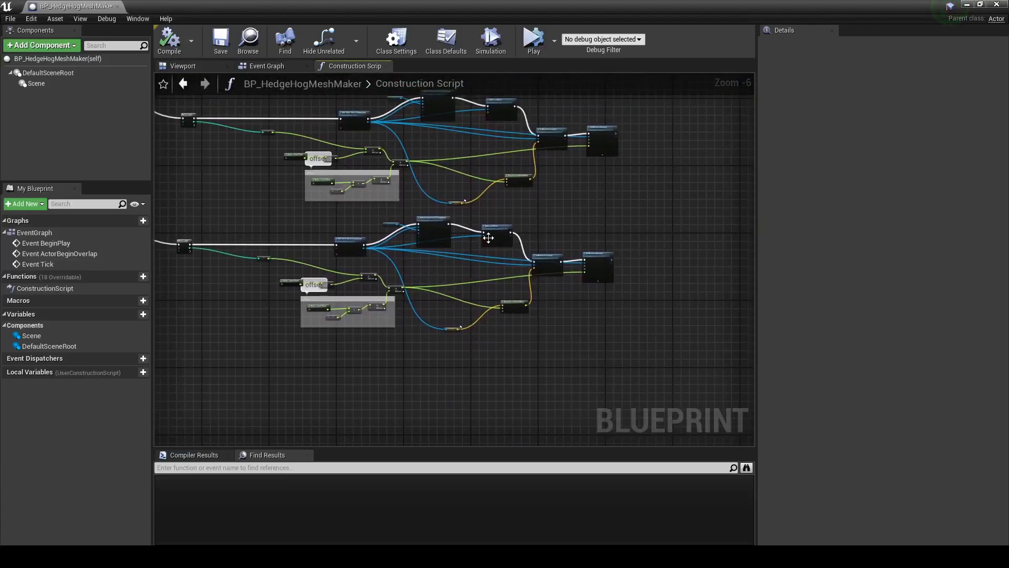
right_click_drag(488, 238, 551, 362)
scroll(553, 292, "up", 2)
scroll(551, 286, "up", 4)
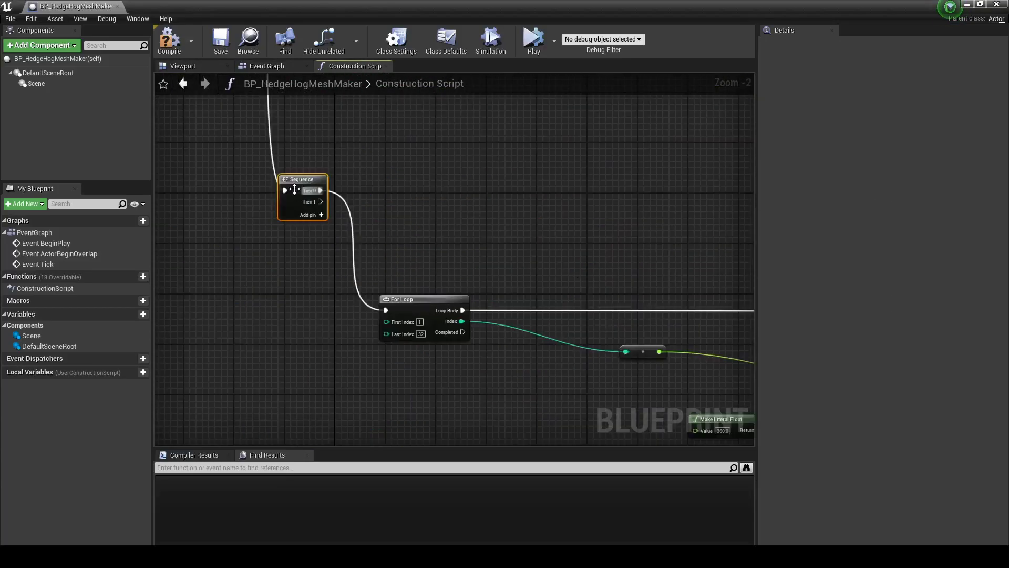
scroll(547, 313, "down", 3)
scroll(435, 253, "up", 1)
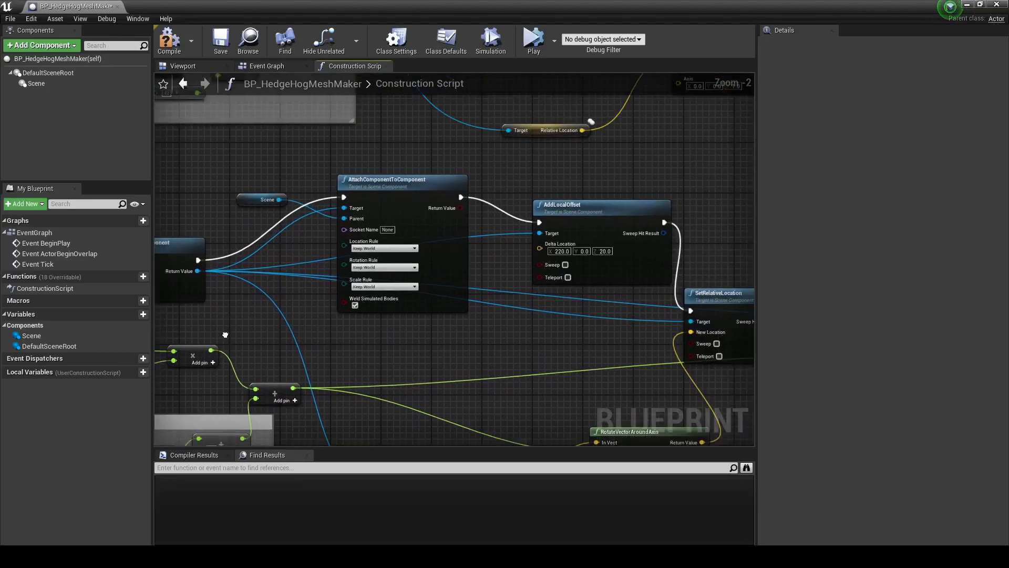
scroll(435, 253, "down", 3)
scroll(485, 287, "up", 4)
right_click_drag(484, 287, 515, 309)
scroll(515, 309, "up", 1)
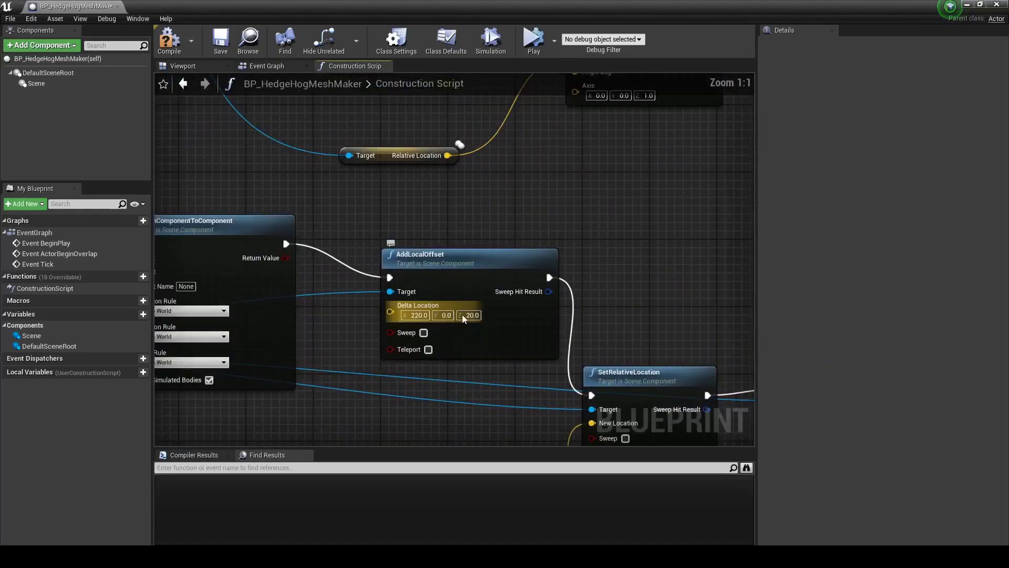
type("0")
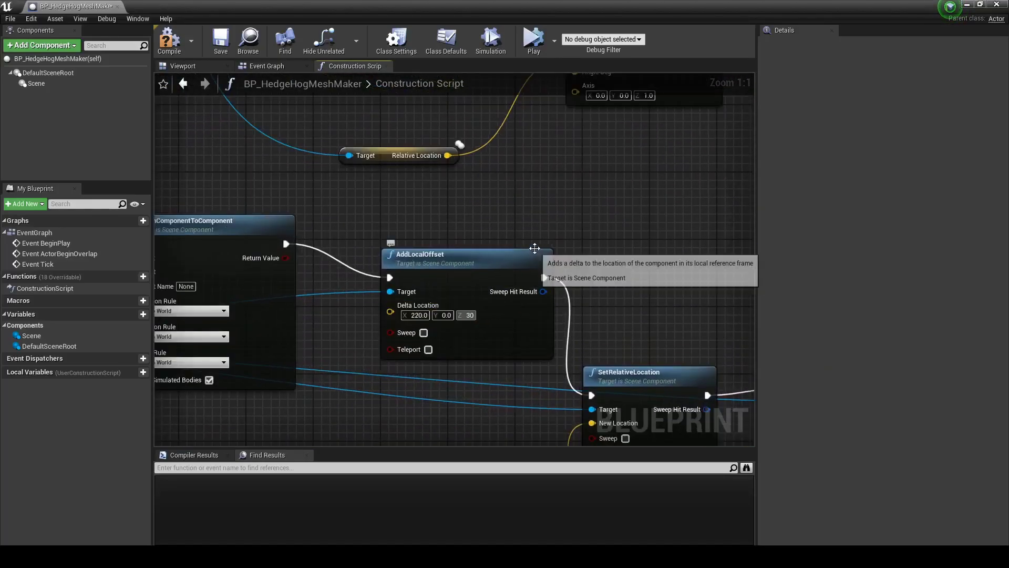
Change Delta Location X from 220 to 180 and preview the updated spiked torus
scroll(401, 296, "down", 4)
right_click_drag(401, 295, 426, 437)
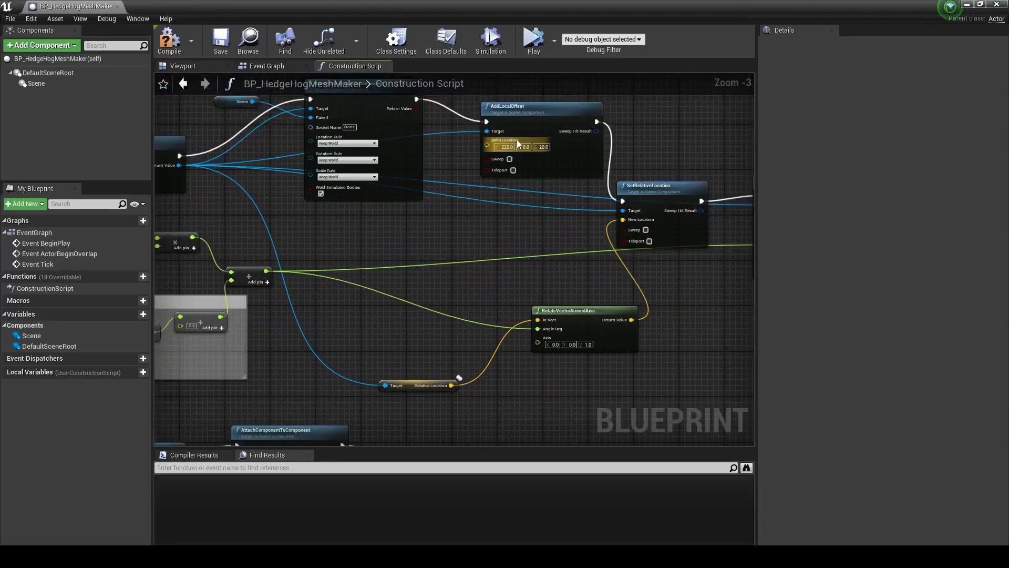
right_click_drag(516, 140, 490, 238)
scroll(490, 238, "up", 2)
scroll(527, 238, "down", 1)
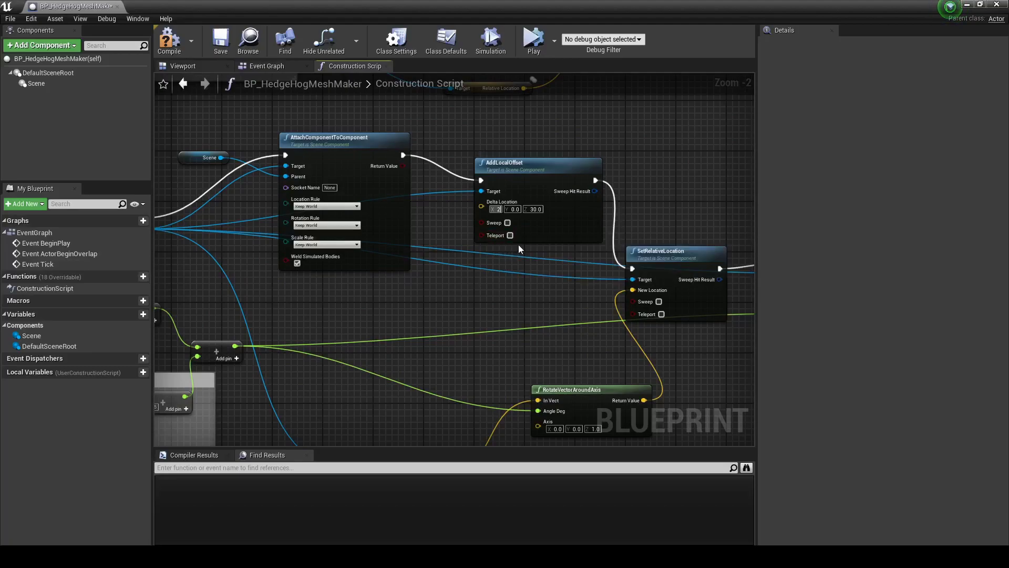
type("180")
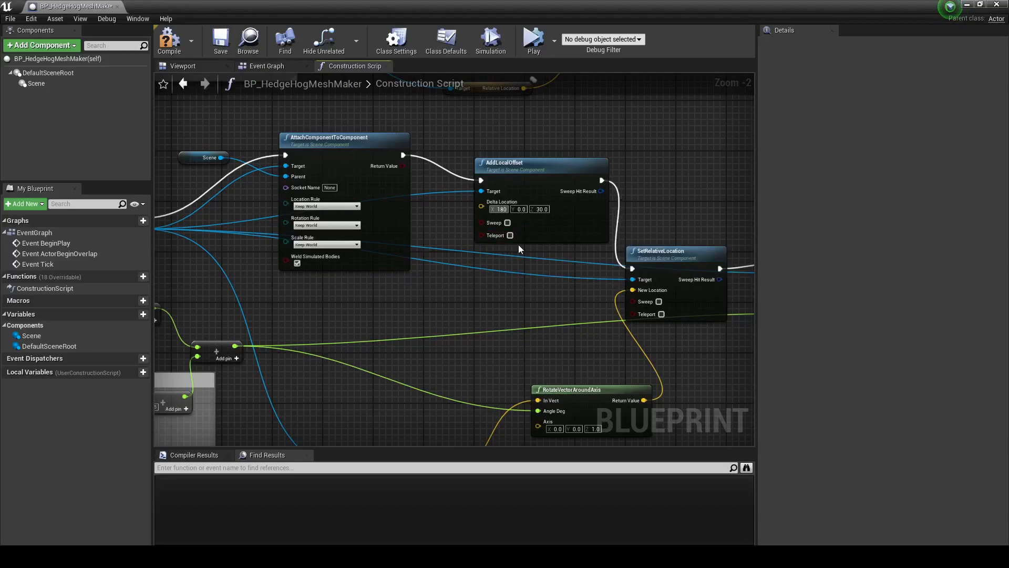
scroll(467, 282, "down", 3)
scroll(383, 273, "up", 3)
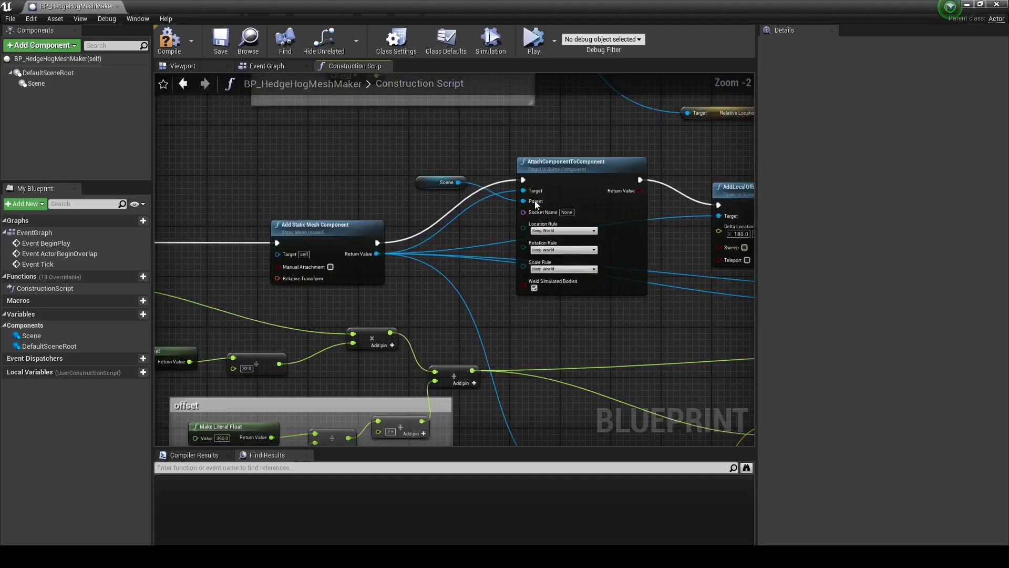
left_click(171, 67)
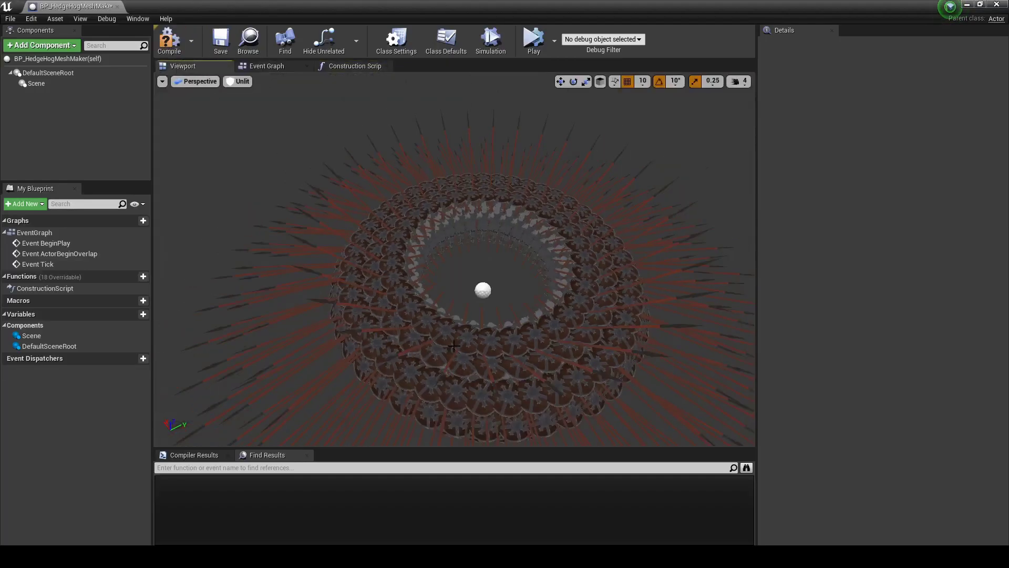
right_click_drag(433, 299, 429, 304)
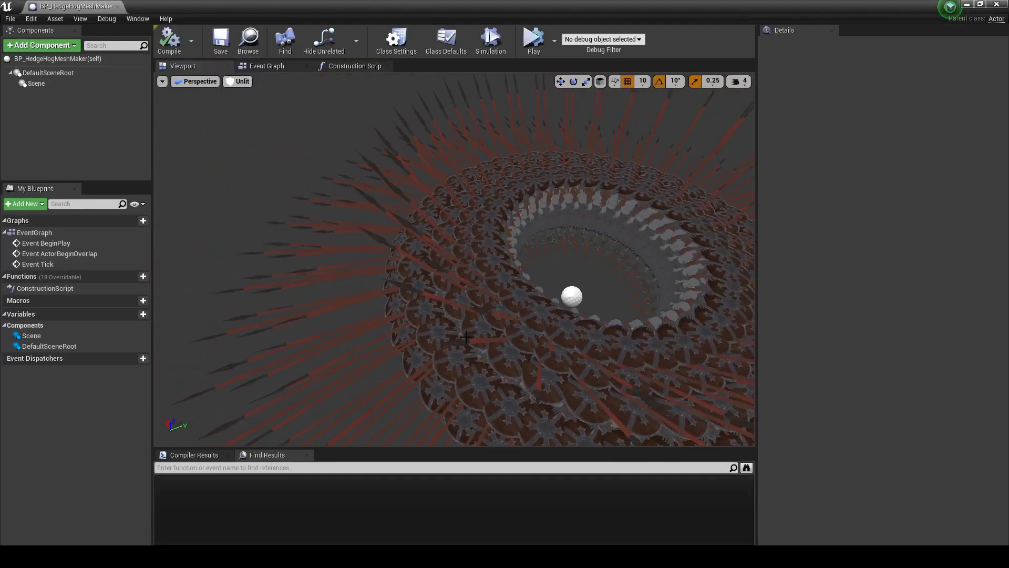
mouse_move(465, 337)
right_mouse_down()
mouse_move(494, 326)
mouse_move(473, 304)
mouse_move(421, 151)
right_mouse_up()
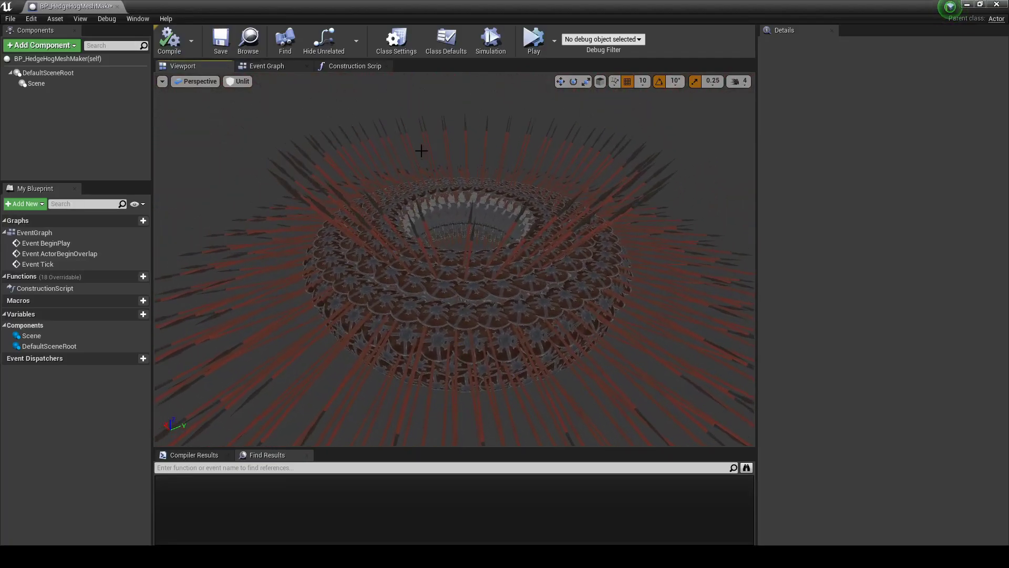
Commit the For Loop's new Last Index and preview the torus, looking down into its centre
left_click(351, 66)
scroll(424, 255, "down", 3)
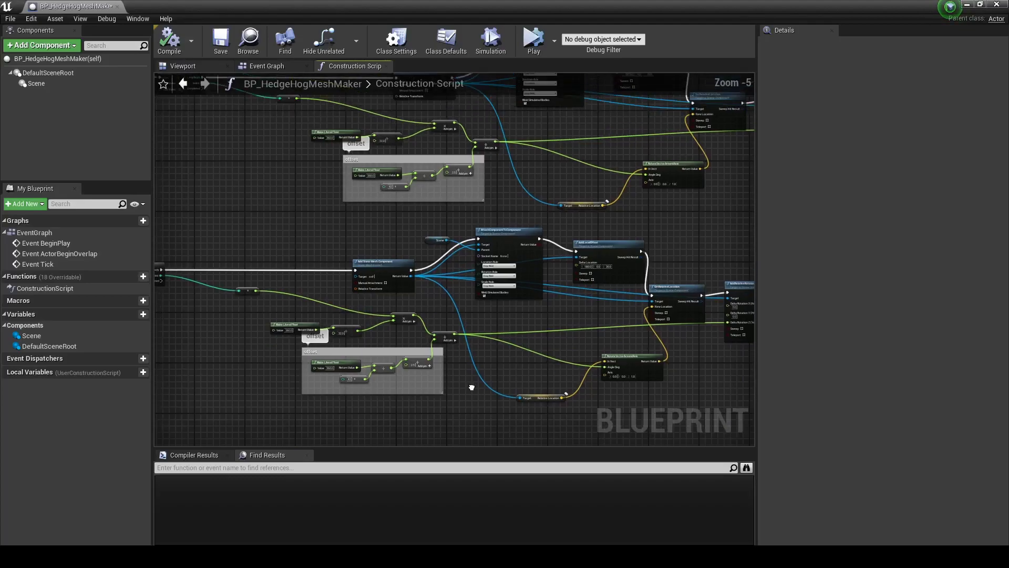
right_click_drag(478, 308, 577, 344)
scroll(300, 286, "up", 1)
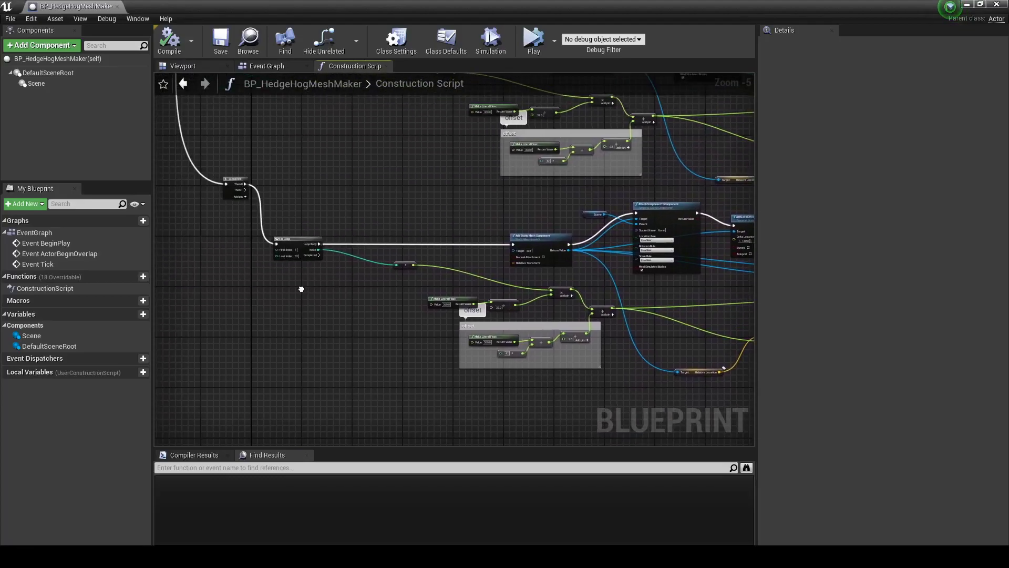
scroll(469, 296, "up", 1)
mouse_move(469, 296)
right_mouse_down()
mouse_move(255, 273)
mouse_move(432, 333)
mouse_move(424, 315)
right_mouse_up()
scroll(255, 273, "up", 1)
scroll(431, 329, "up", 1)
scroll(409, 397, "down", 2)
right_click_drag(409, 397, 372, 417)
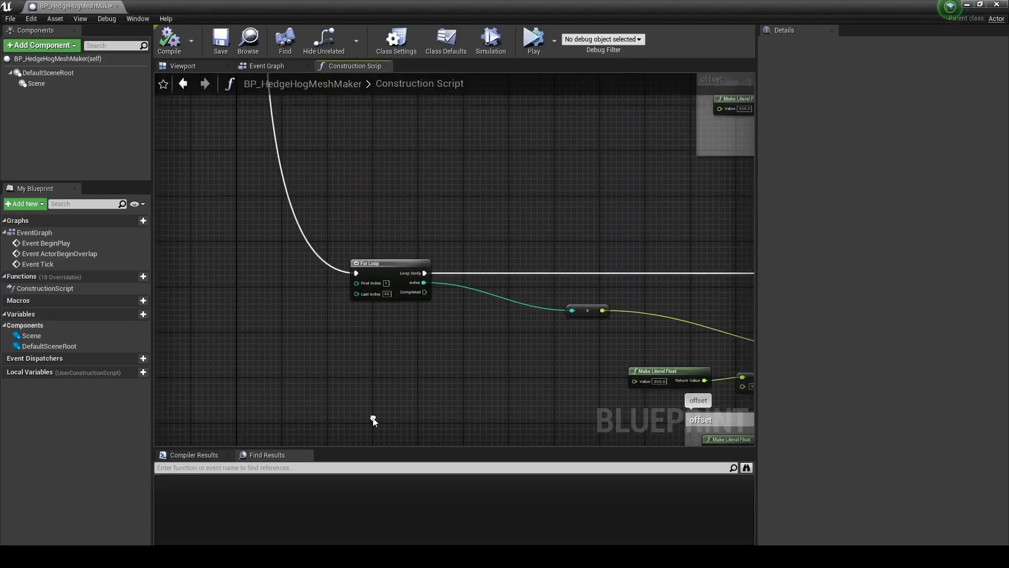
scroll(376, 300, "up", 2)
scroll(402, 323, "down", 2)
scroll(420, 246, "down", 3)
scroll(408, 342, "up", 5)
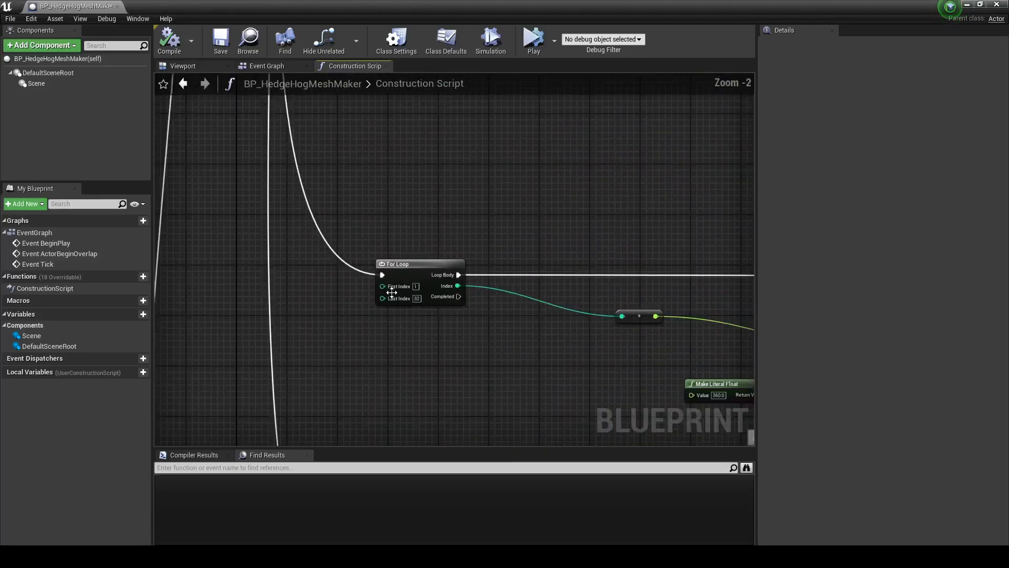
scroll(408, 342, "up", 1)
scroll(408, 343, "down", 3)
scroll(391, 291, "up", 2)
mouse_move(394, 441)
right_mouse_down()
mouse_move(391, 291)
mouse_move(360, 519)
right_mouse_up()
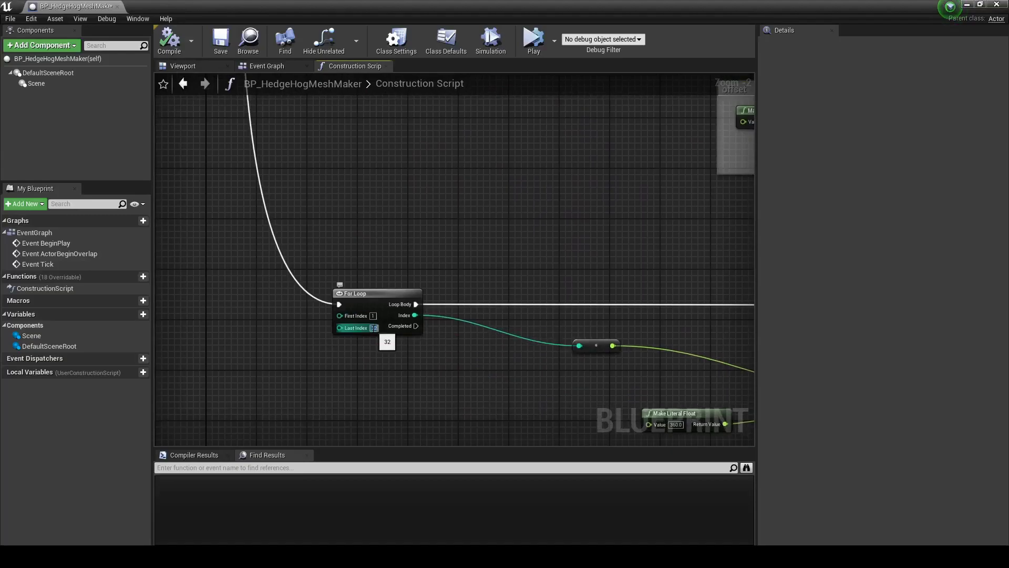
left_click(194, 66)
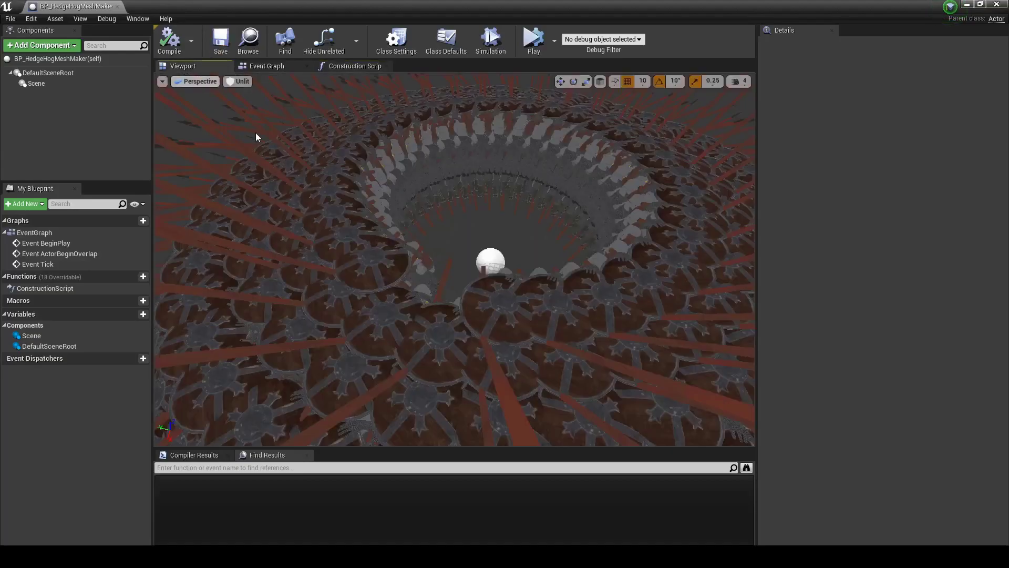
right_click_drag(256, 132, 408, 255)
Change the 360 divide node's divisor from 32.0 to 26.0 and inspect the resulting torus
left_click(340, 69)
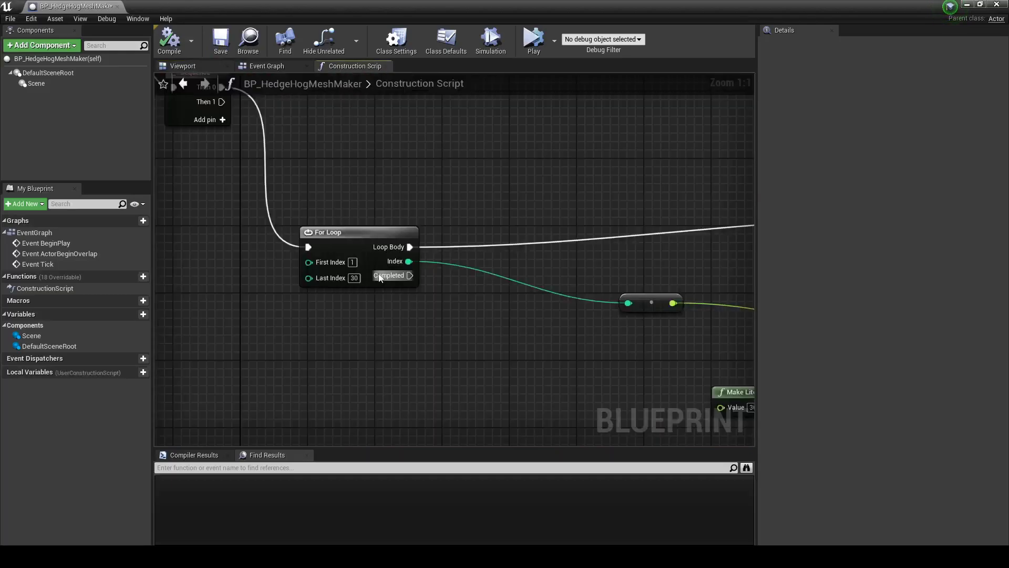
type("3")
scroll(407, 344, "down", 4)
right_click_drag(490, 346, 254, 344)
right_click_drag(225, 188, 201, 176)
scroll(410, 309, "up", 4)
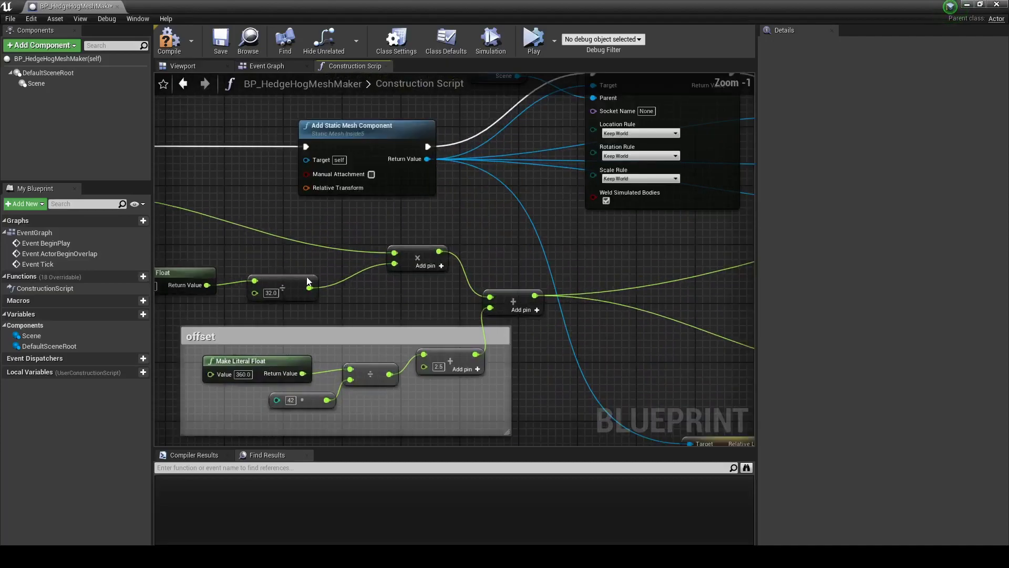
scroll(394, 293, "down", 3)
scroll(421, 310, "up", 2)
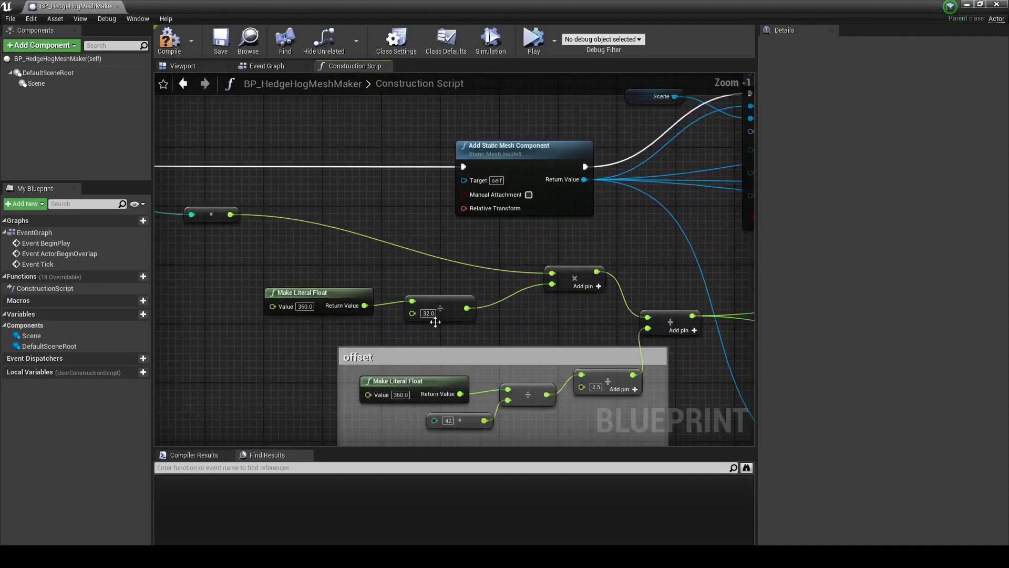
scroll(432, 318, "up", 1)
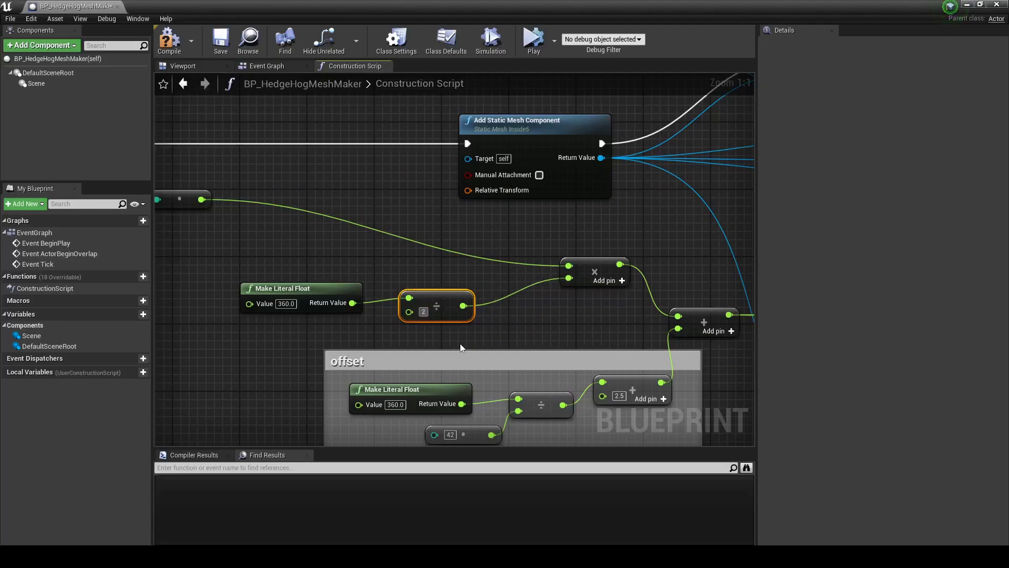
left_click(458, 356)
left_click(180, 67)
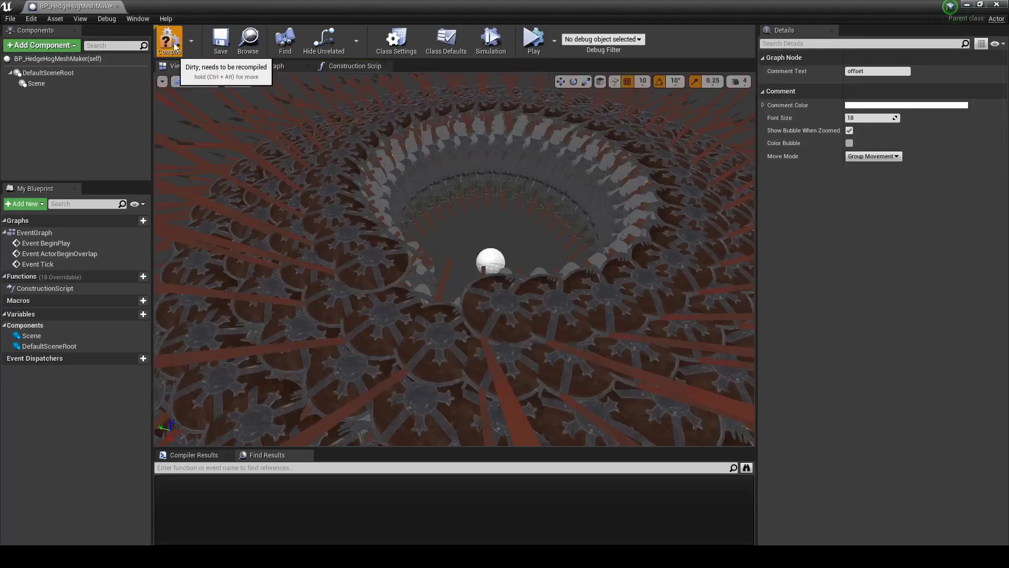
left_click_drag(423, 260, 423, 262)
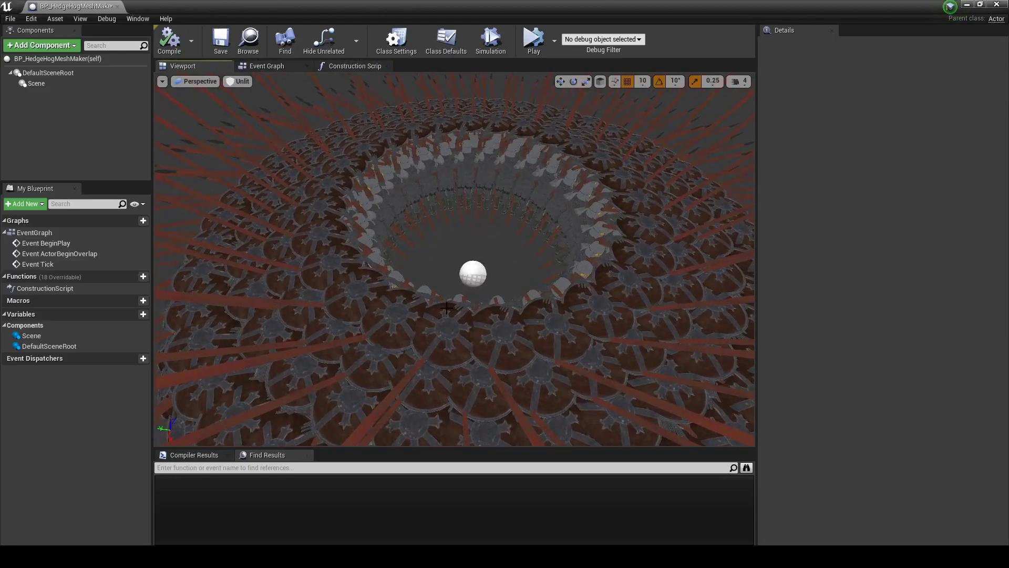
left_click(337, 66)
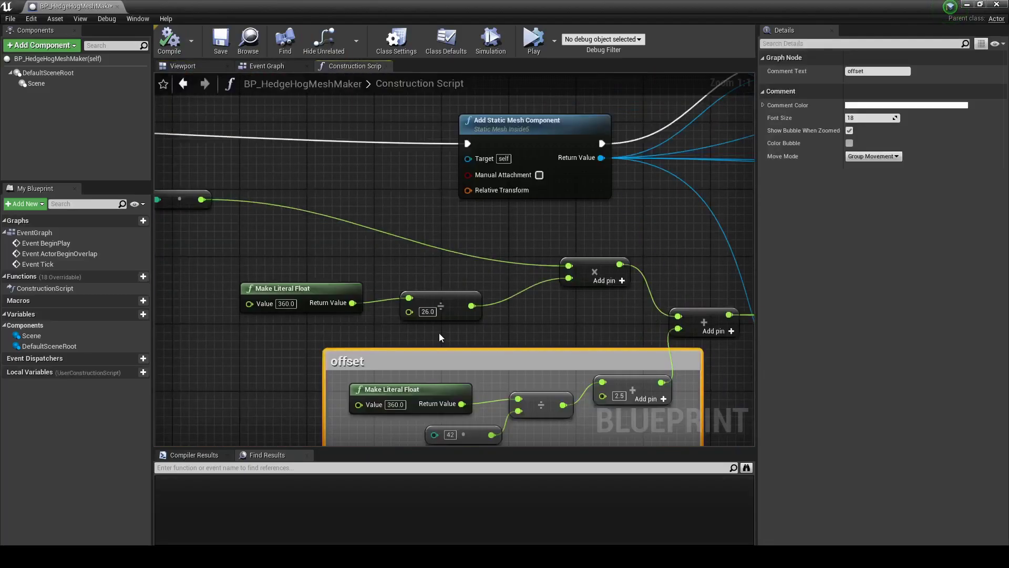
Set the 360 divide node's divisor to 22.0 and view the rebuilt hedgehog preview
scroll(440, 332, "down", 2)
mouse_move(626, 275)
right_mouse_down()
mouse_move(484, 400)
mouse_move(517, 319)
right_mouse_up()
scroll(531, 230, "down", 1)
right_click_drag(532, 230, 471, 288)
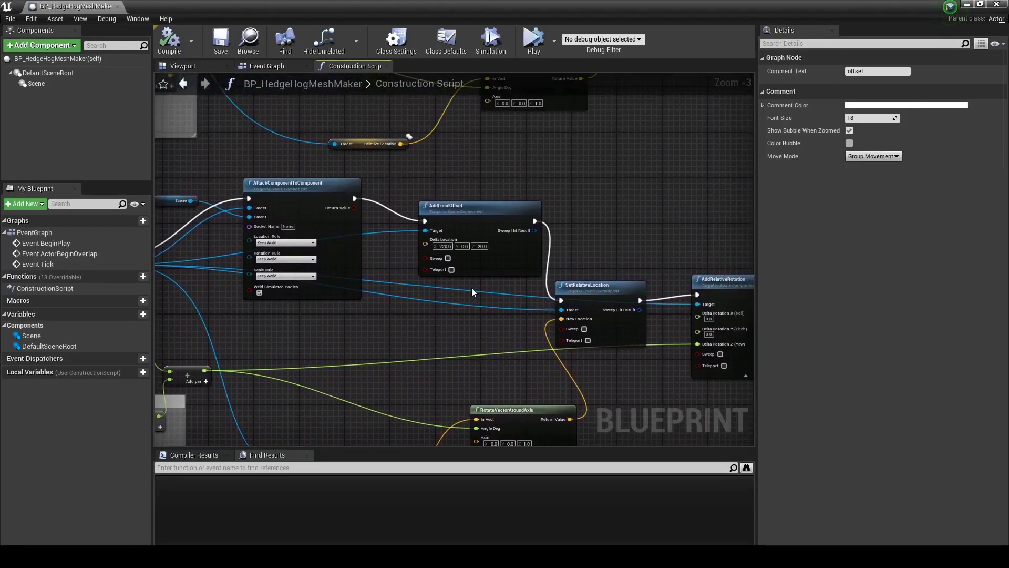
right_click_drag(472, 334, 472, 169)
scroll(522, 272, "up", 1)
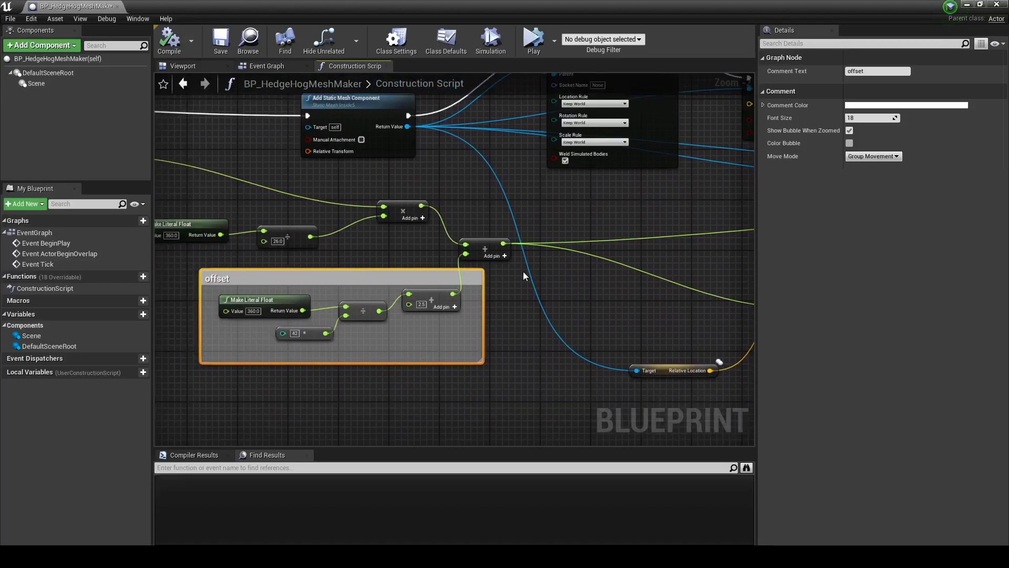
right_click_drag(524, 273, 477, 320)
right_click_drag(398, 298, 361, 252)
scroll(451, 276, "up", 1)
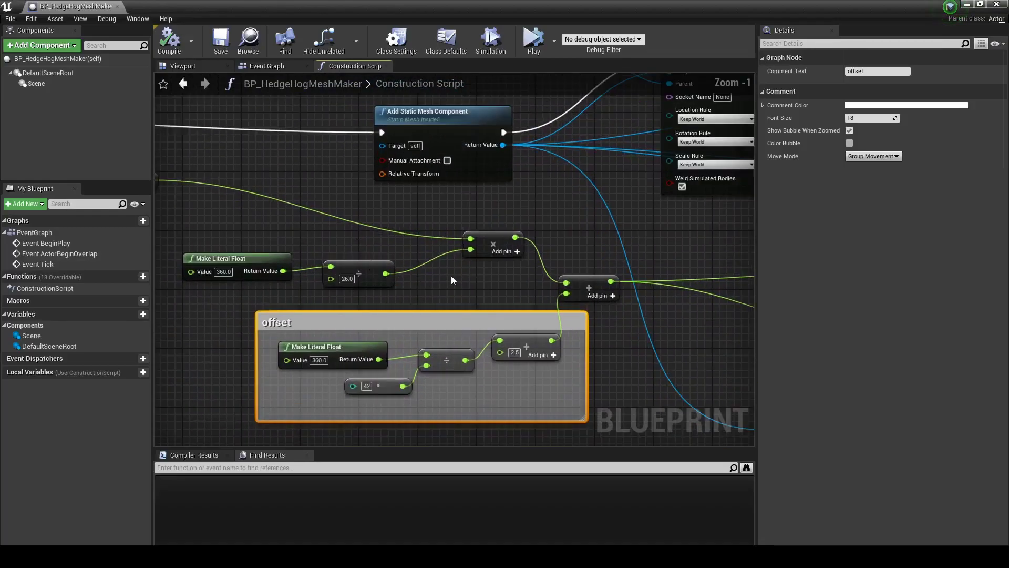
mouse_move(451, 275)
right_mouse_down()
mouse_move(541, 285)
mouse_move(534, 275)
mouse_move(464, 289)
mouse_move(354, 343)
right_mouse_up()
scroll(376, 313, "up", 1)
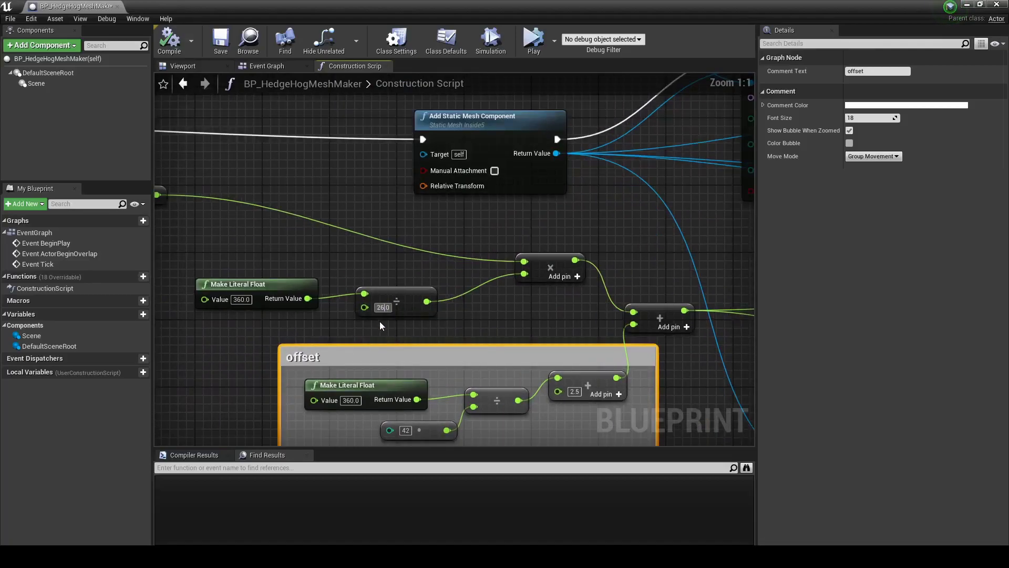
type("2")
left_click(368, 323)
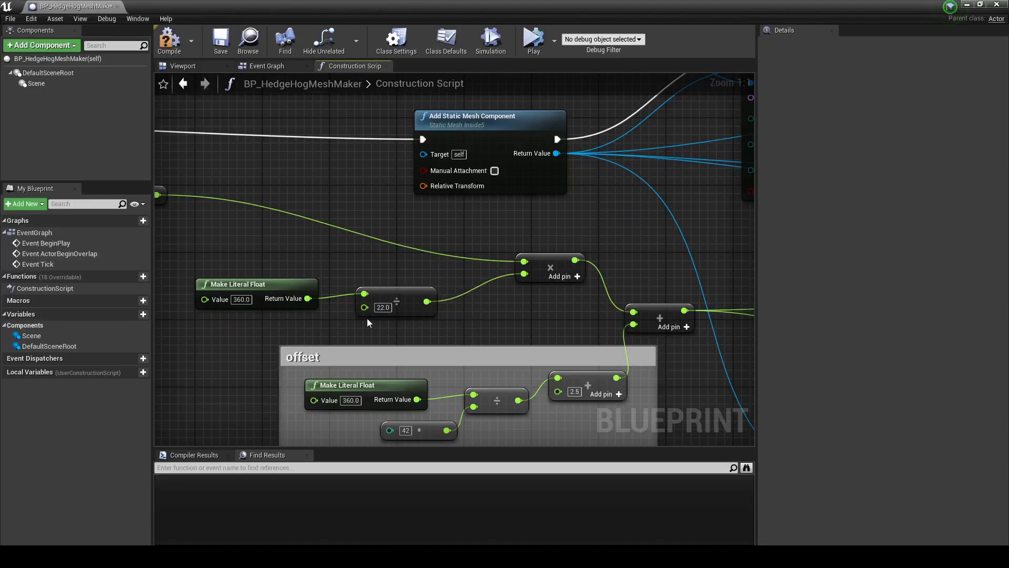
left_click(200, 68)
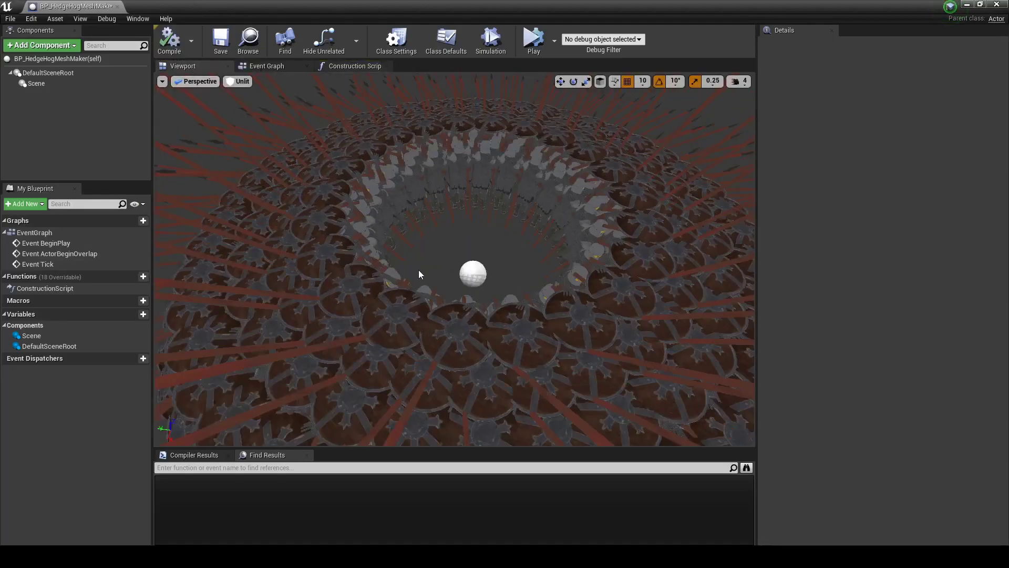
Pull the camera back, then move in toward the hedgehog's centre hole and spikes
left_click_drag(419, 274, 419, 305)
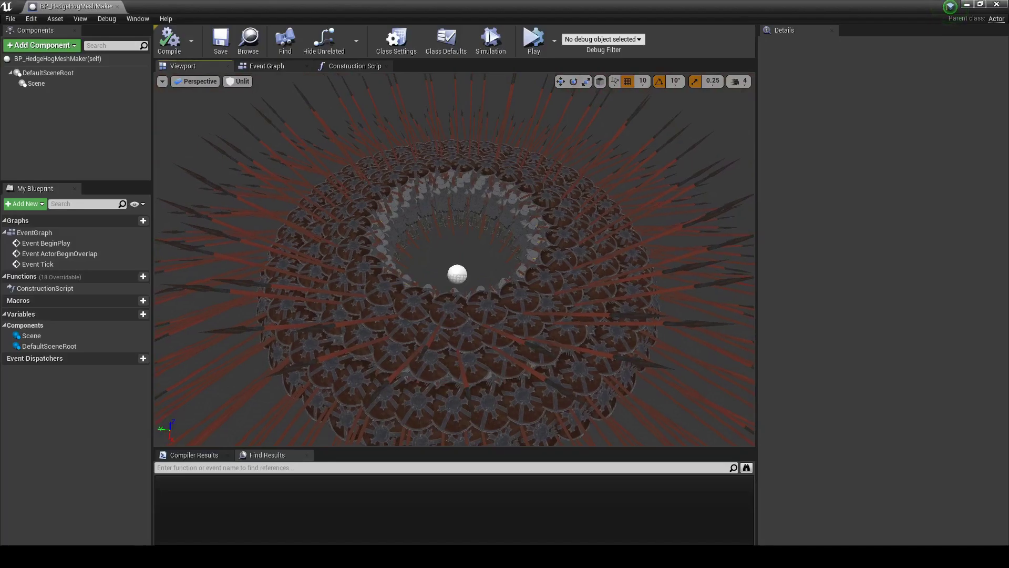
mouse_move(419, 304)
left_mouse_down()
mouse_move(419, 279)
mouse_move(423, 290)
left_mouse_up()
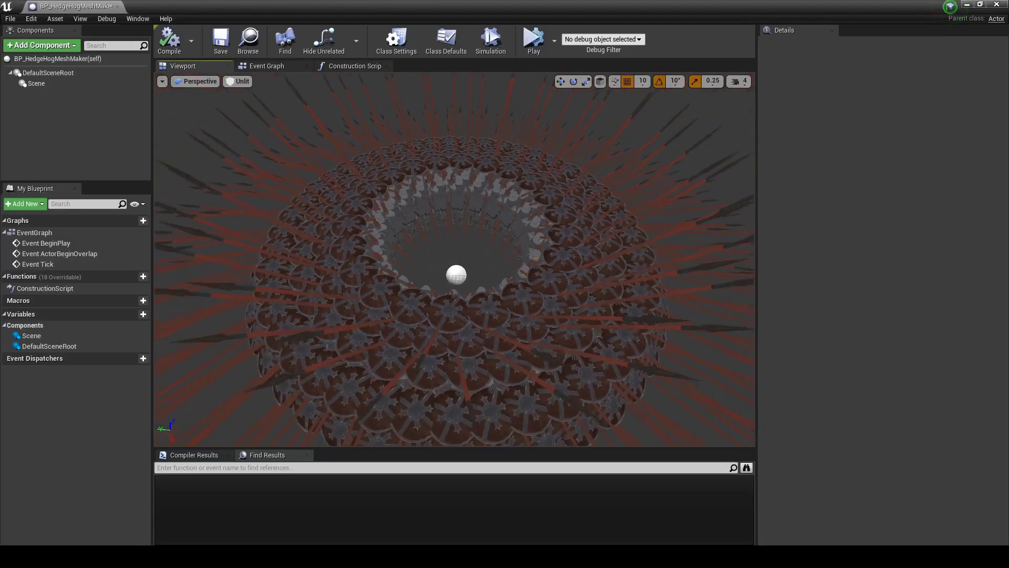
Wire the Sequence node's Then 1 output into the lower For Loop's exec input
left_click(338, 70)
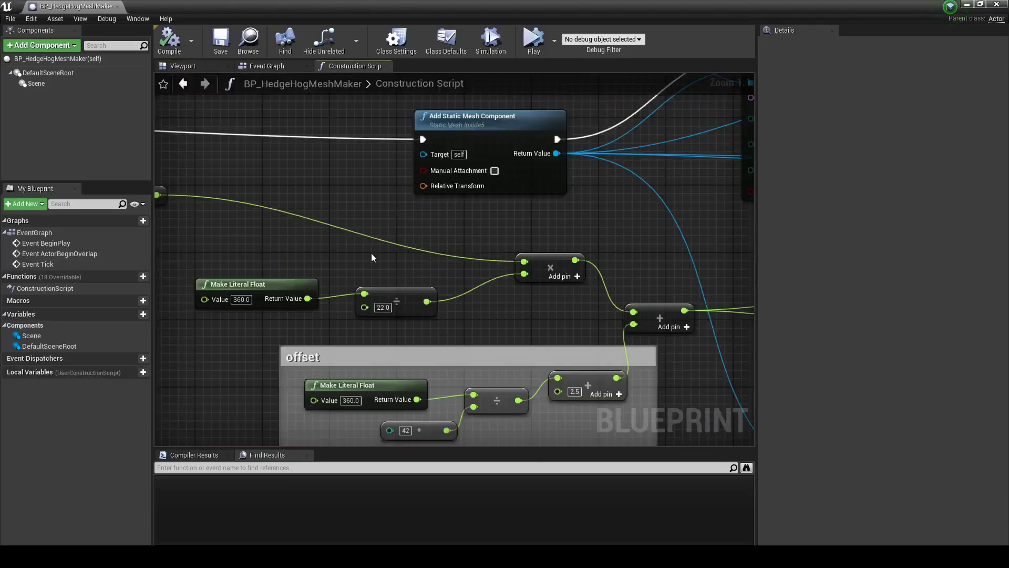
scroll(371, 253, "down", 2)
scroll(337, 257, "down", 3)
scroll(301, 261, "down", 1)
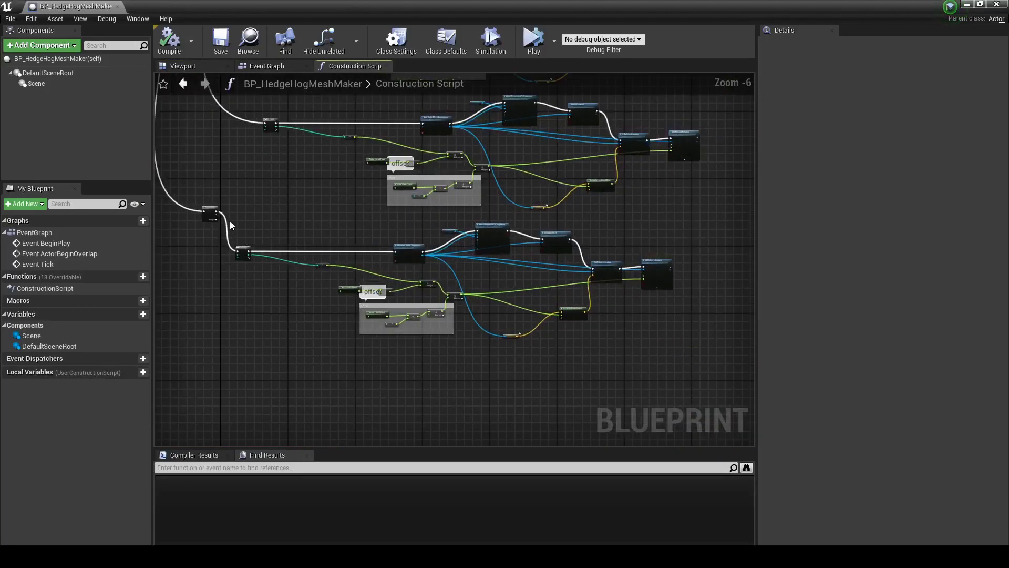
right_click_drag(509, 388, 424, 269)
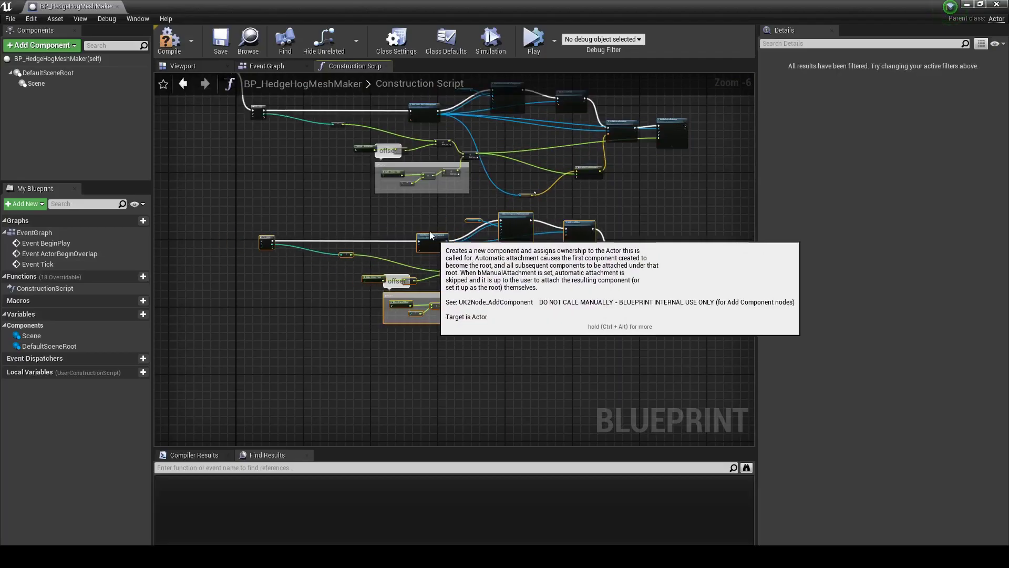
scroll(323, 185, "up", 3)
left_click_drag(318, 154, 399, 385)
right_click_drag(500, 304, 430, 312)
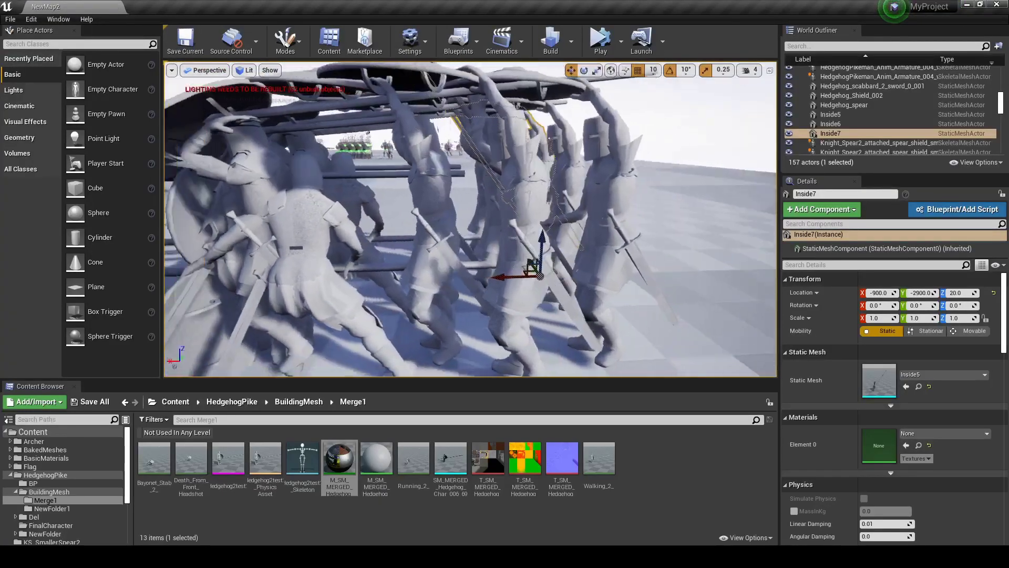
Select the Low2 mesh actor and browse the Content Browser to HedgehogPike > BP
left_click(447, 252)
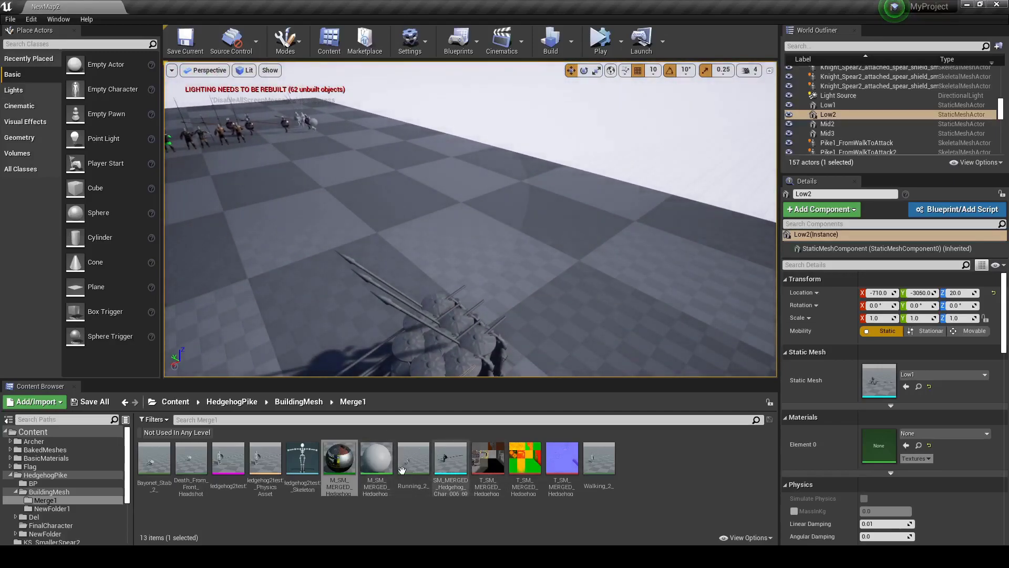
left_click(299, 402)
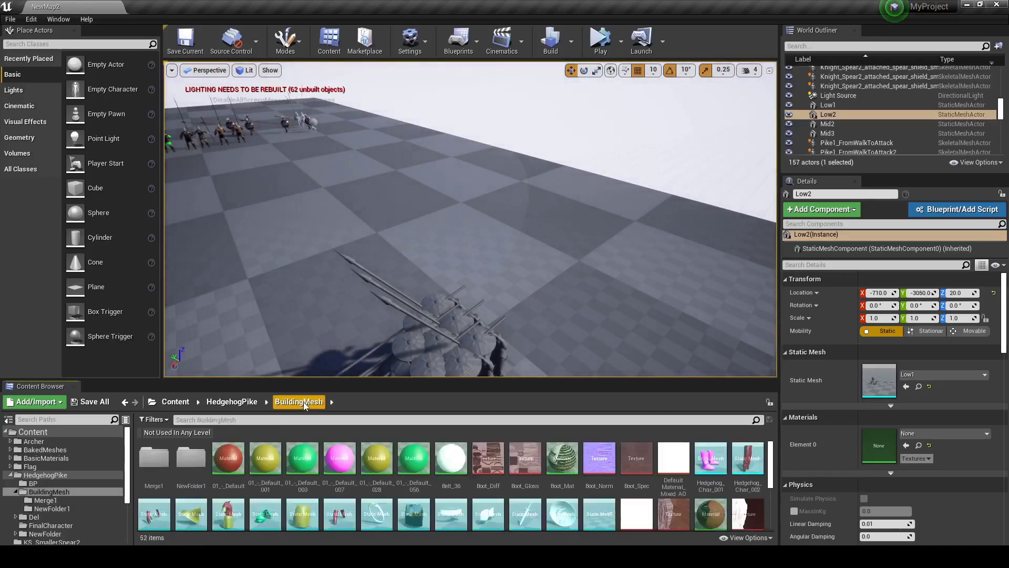
left_click(257, 405)
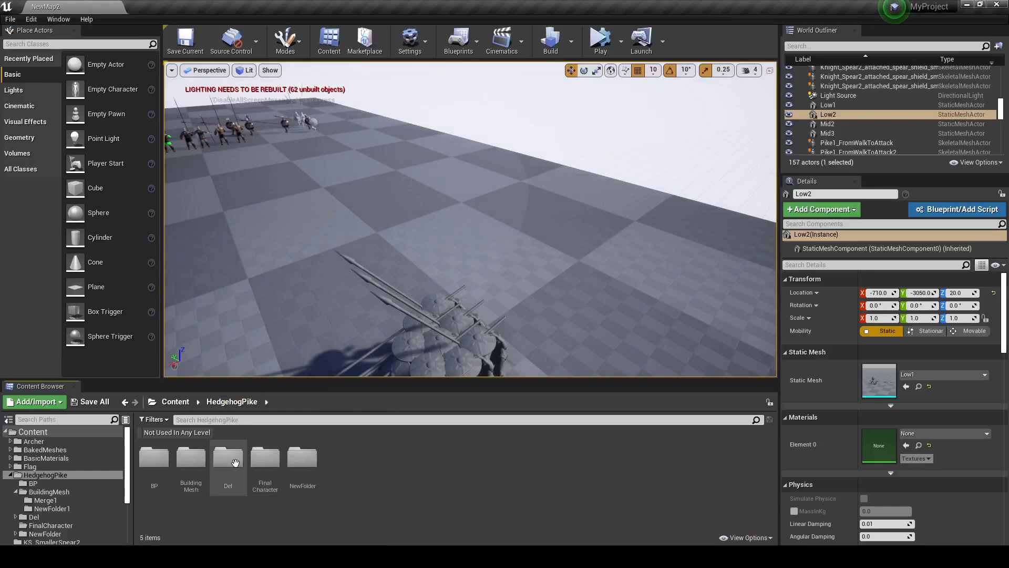
double_click(162, 469)
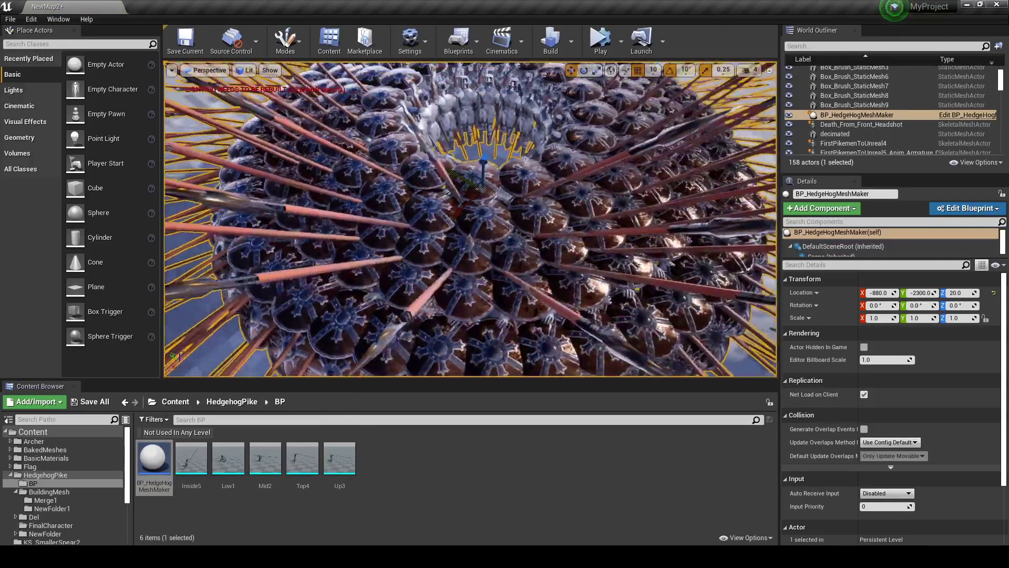
Orbit around the placed hedgehog dish among the knights, then open BP_HedgeHogMeshMaker
scroll(471, 218, "down", 3)
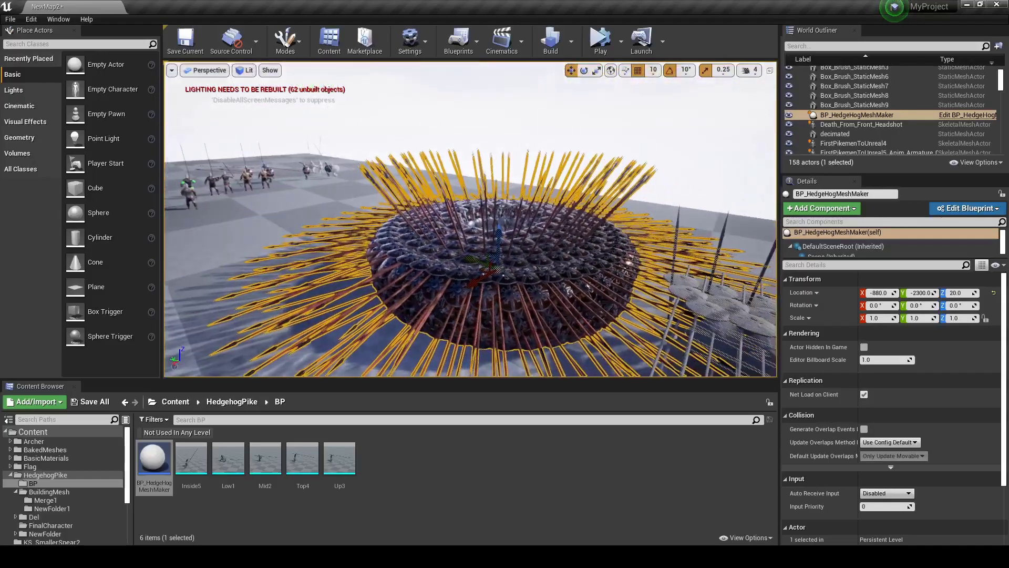
mouse_move(470, 218)
right_mouse_down()
mouse_move(470, 242)
mouse_move(470, 211)
right_mouse_up()
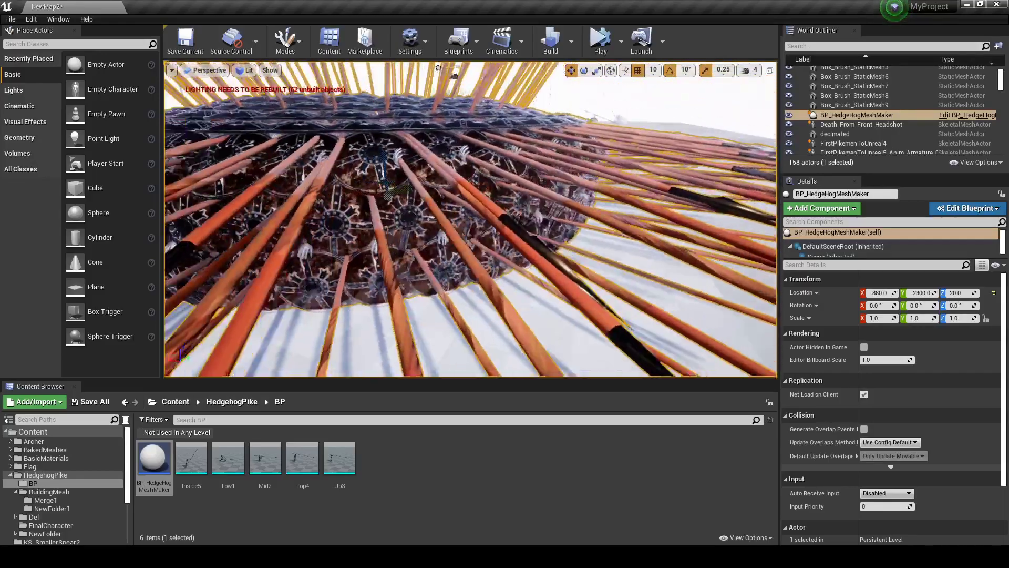
mouse_move(438, 68)
right_mouse_down()
mouse_move(470, 157)
mouse_move(473, 199)
mouse_move(463, 215)
mouse_move(460, 189)
mouse_move(470, 210)
mouse_move(470, 184)
right_mouse_up()
scroll(489, 177, "down", 5)
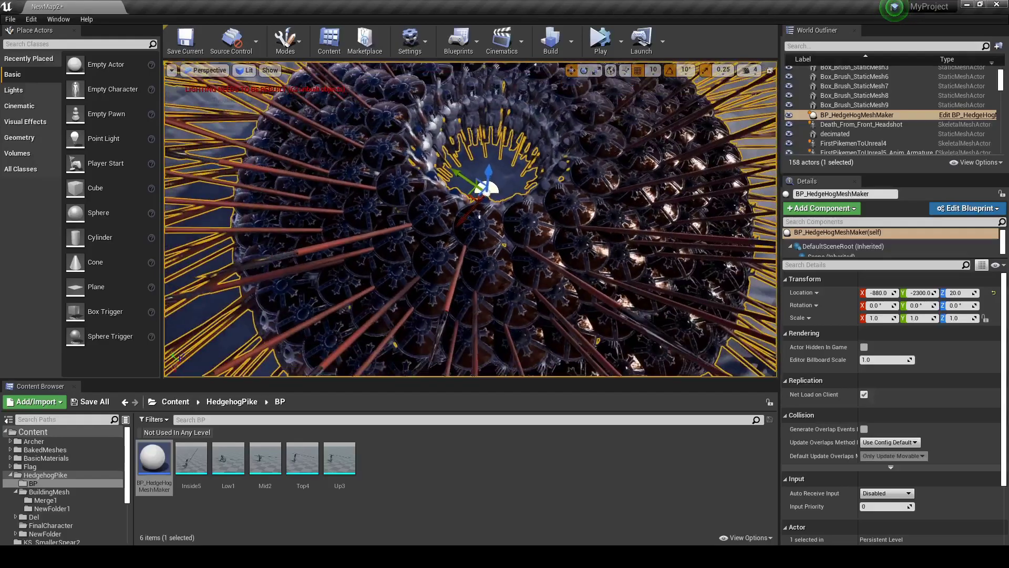
mouse_move(470, 218)
right_mouse_down()
mouse_move(471, 234)
mouse_move(460, 218)
right_mouse_up()
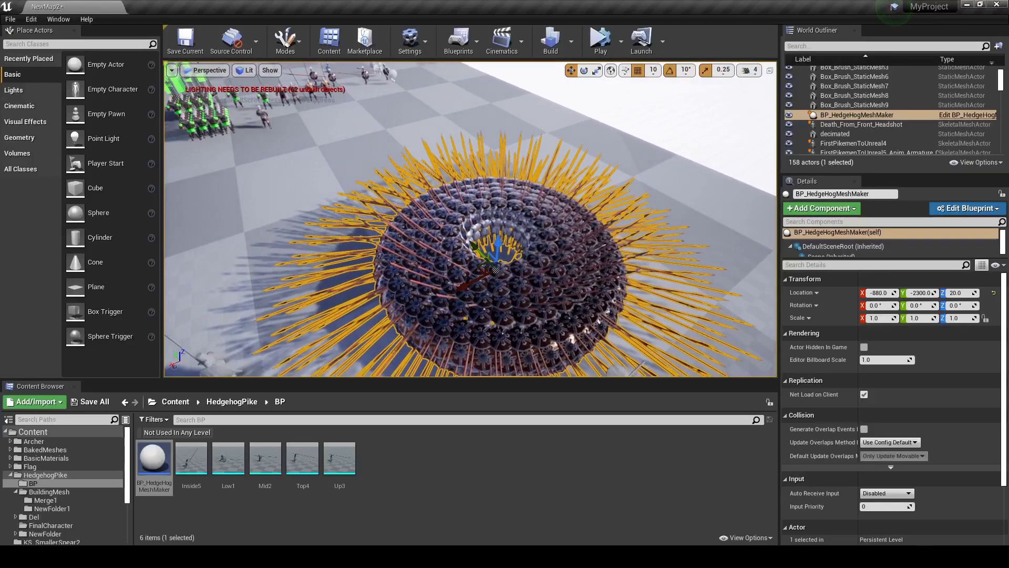
double_click(402, 282)
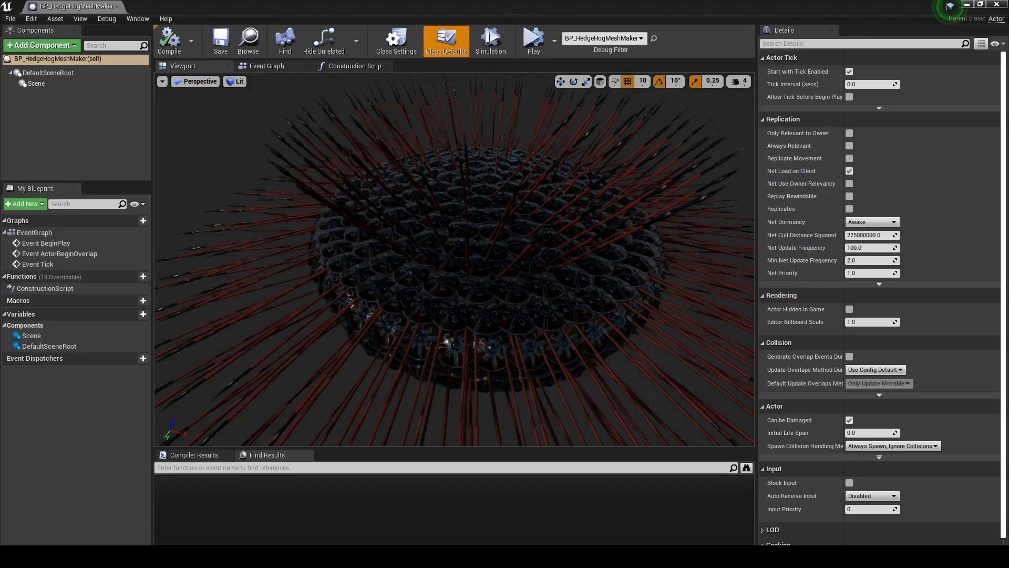